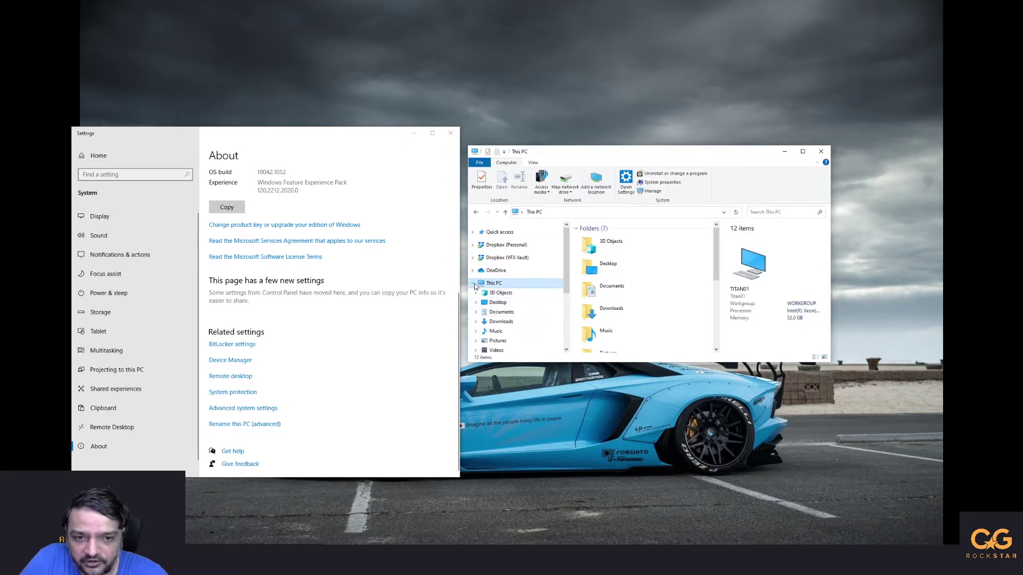
Step: Open the user and system environment variables through the computer's advanced system settings
right_click(494, 283)
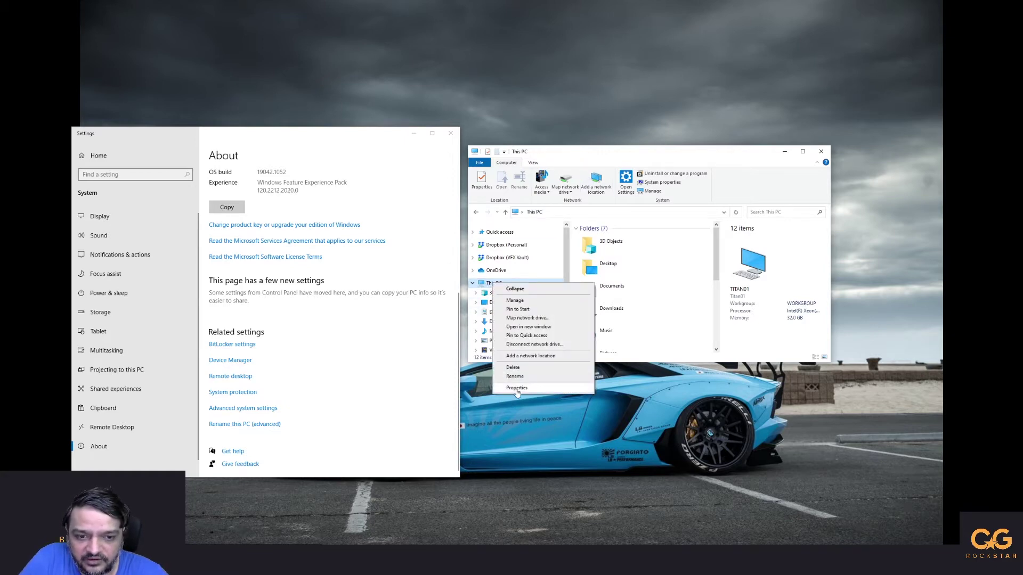
left_click_drag(282, 142, 349, 140)
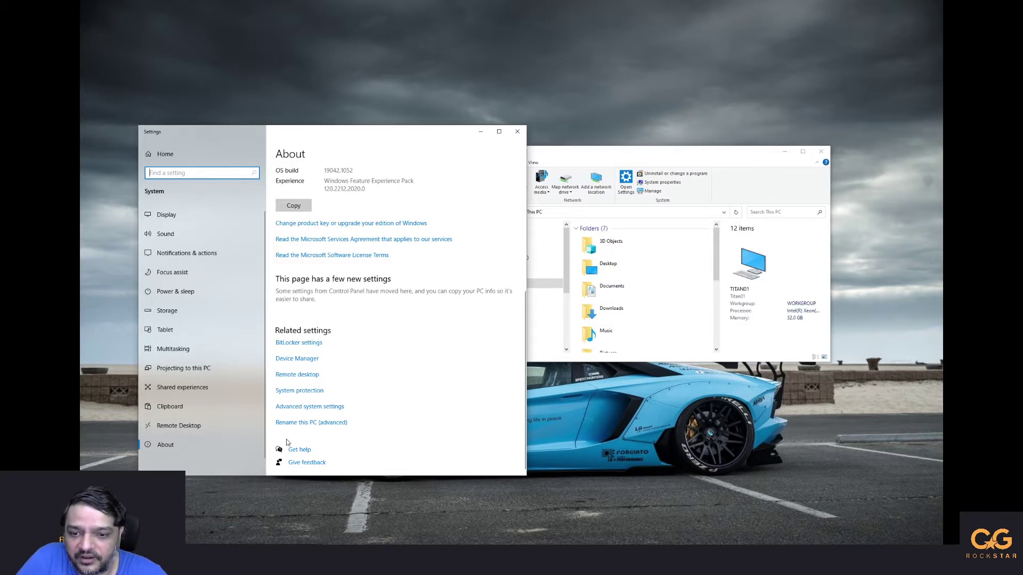
left_click(309, 407)
left_click_drag(117, 79, 222, 75)
left_click(279, 218)
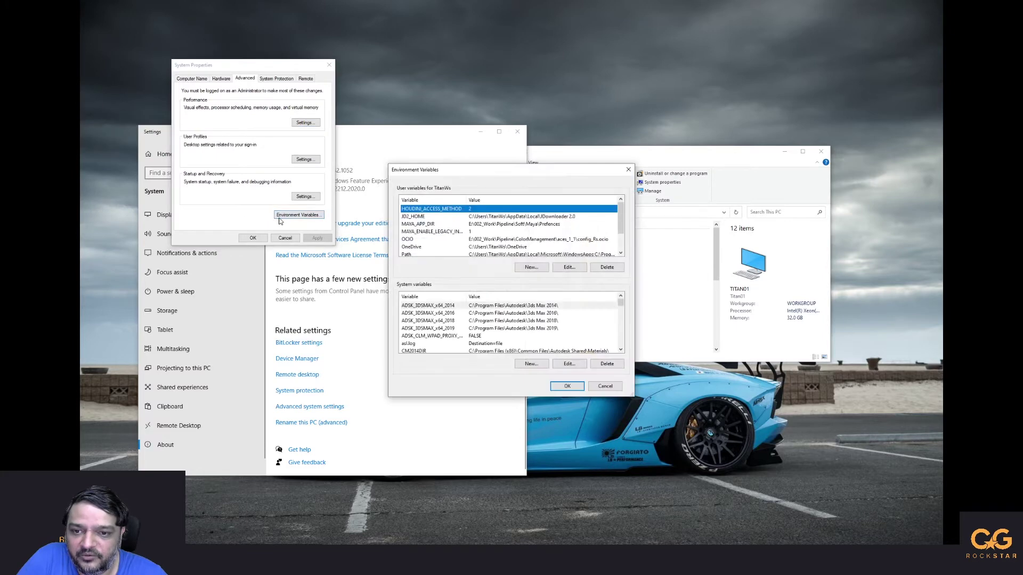
left_click_drag(463, 172, 391, 153)
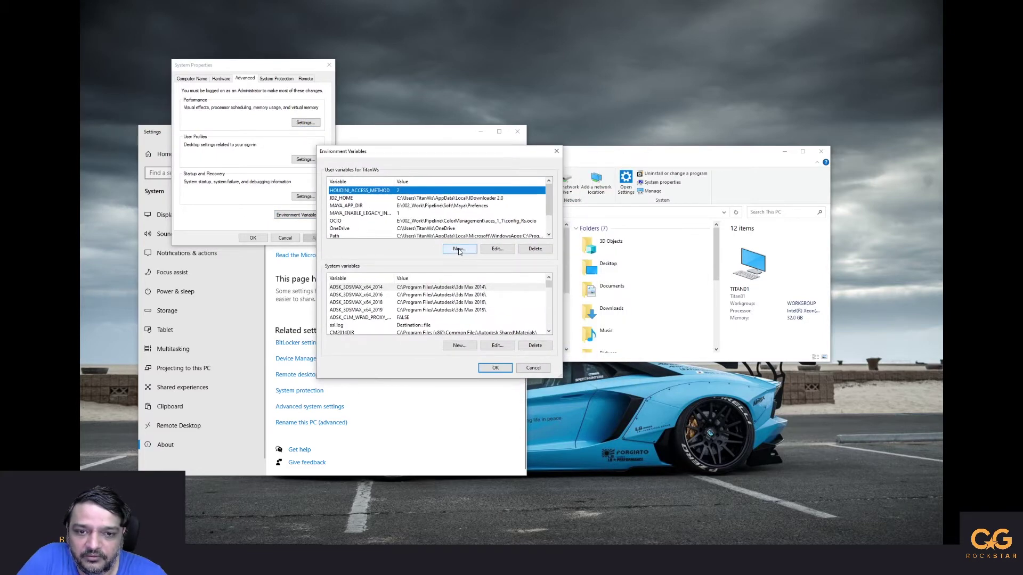
Step: Examine the name and value of the MAYA_APP_DIR user variable, keeping both as they are
left_click(458, 249)
left_click(619, 302)
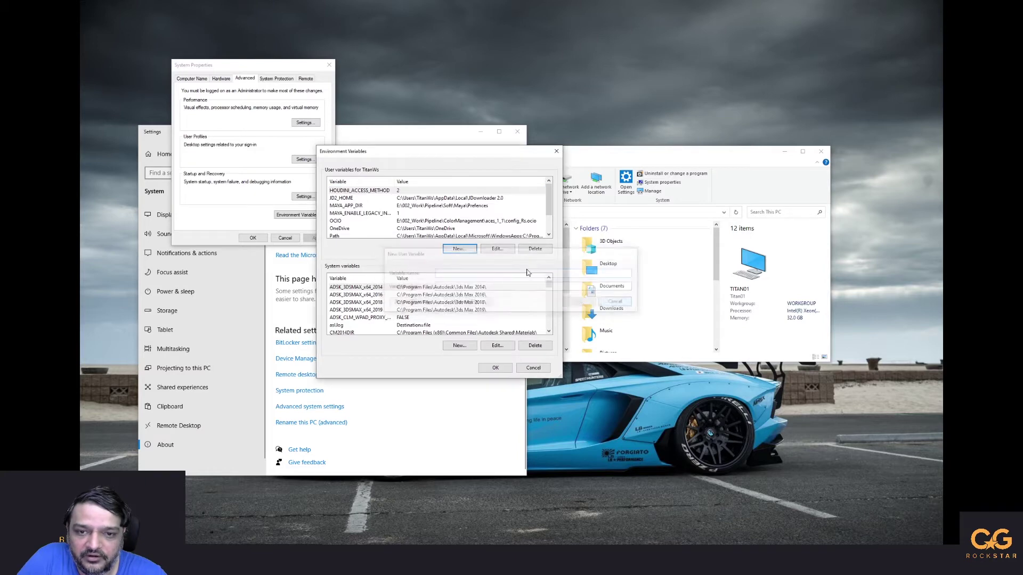
left_click(354, 207)
left_click(497, 249)
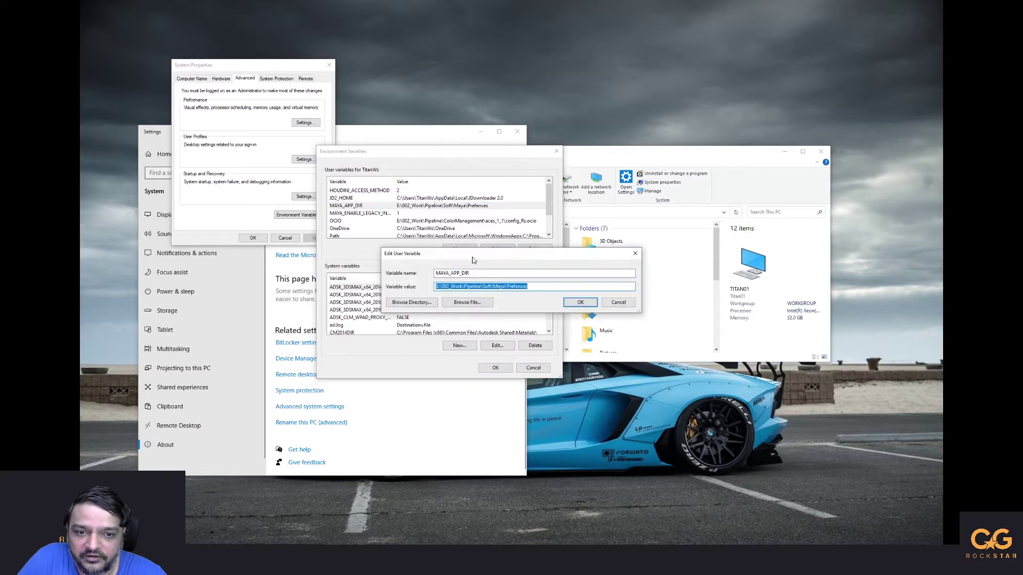
left_click(492, 274)
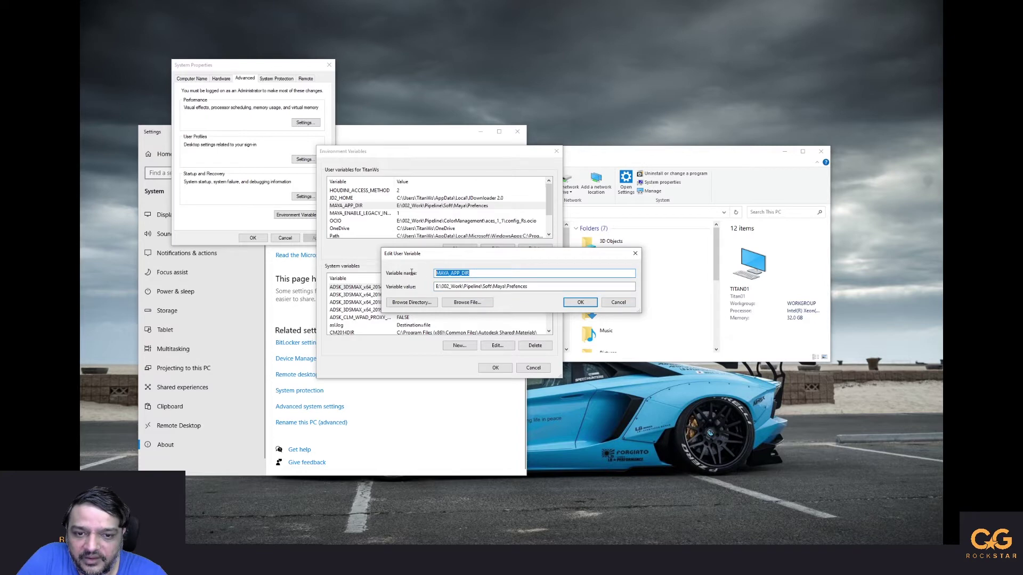
left_click_drag(471, 274, 407, 275)
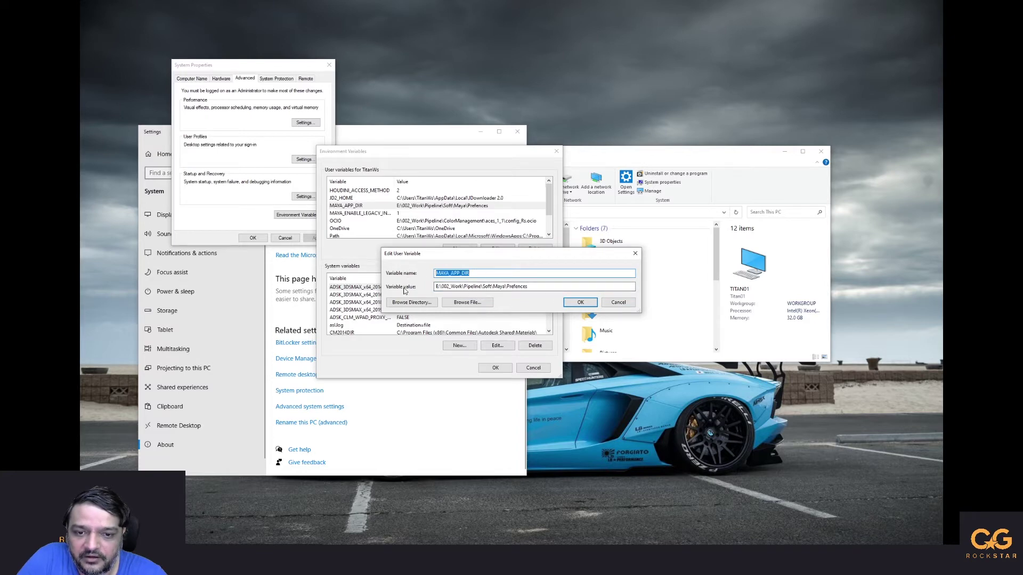
left_click_drag(545, 287, 390, 290)
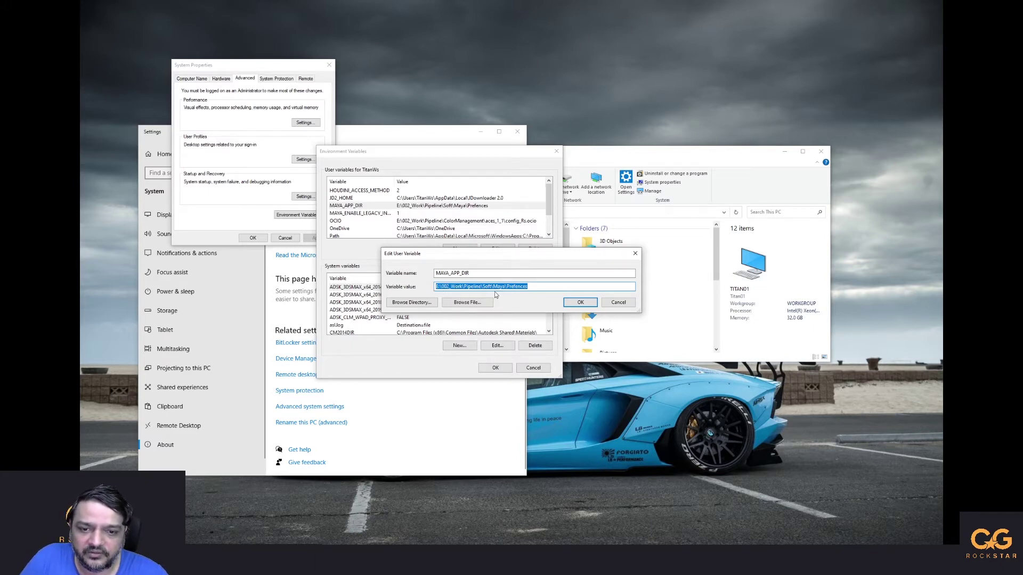
left_click(581, 302)
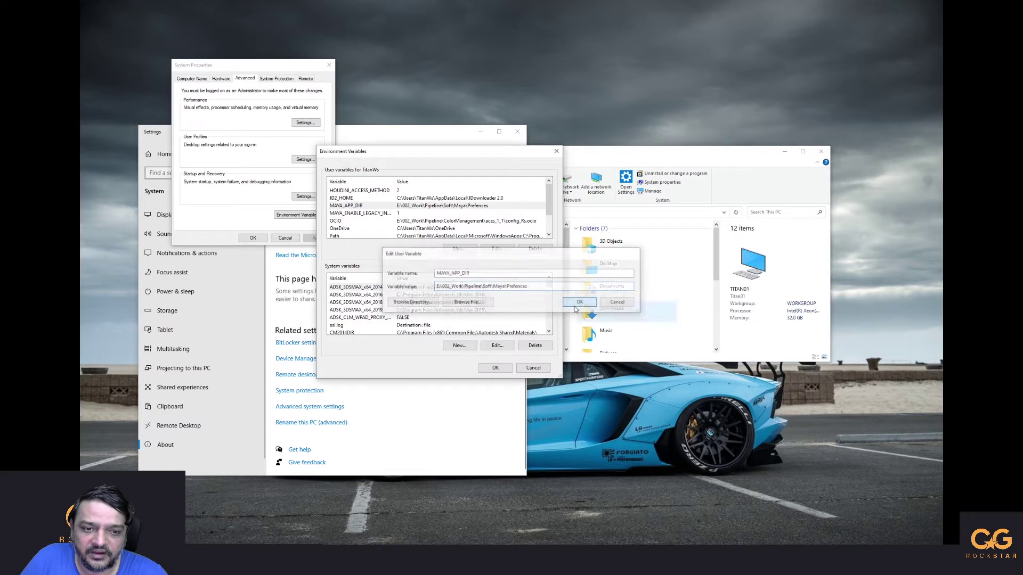
Step: Open the folder E:\002_Work\Pipeline\Soft\Maya\Prefences and move its window clear of the environment variables
key("alt+Tab")
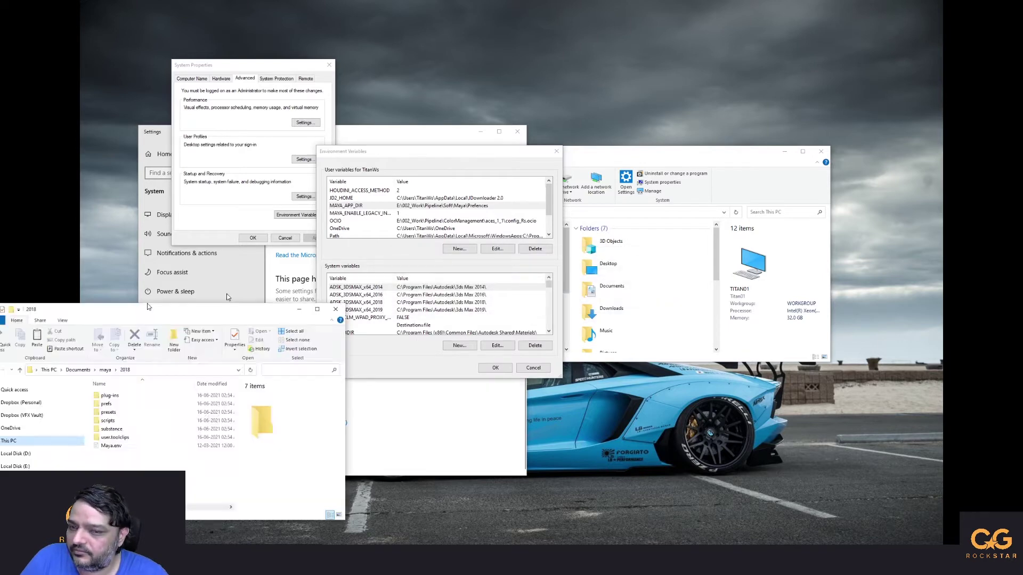
left_click(490, 223)
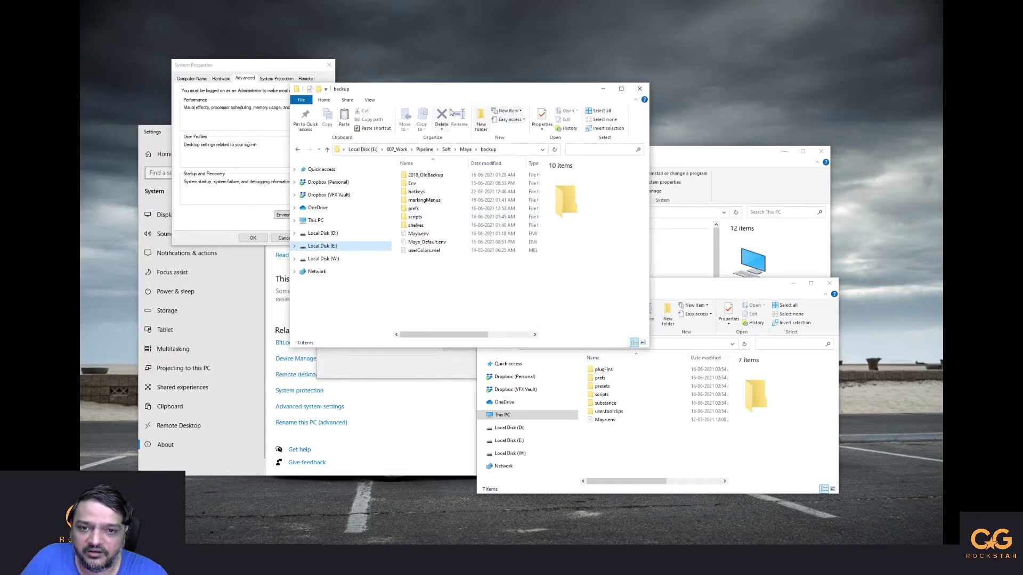
left_click(466, 149)
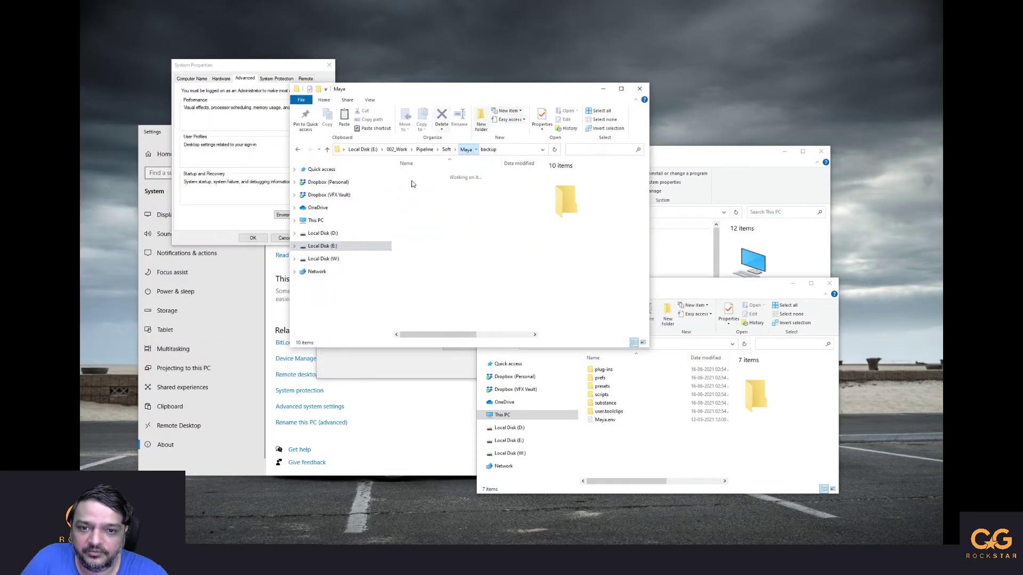
double_click(421, 217)
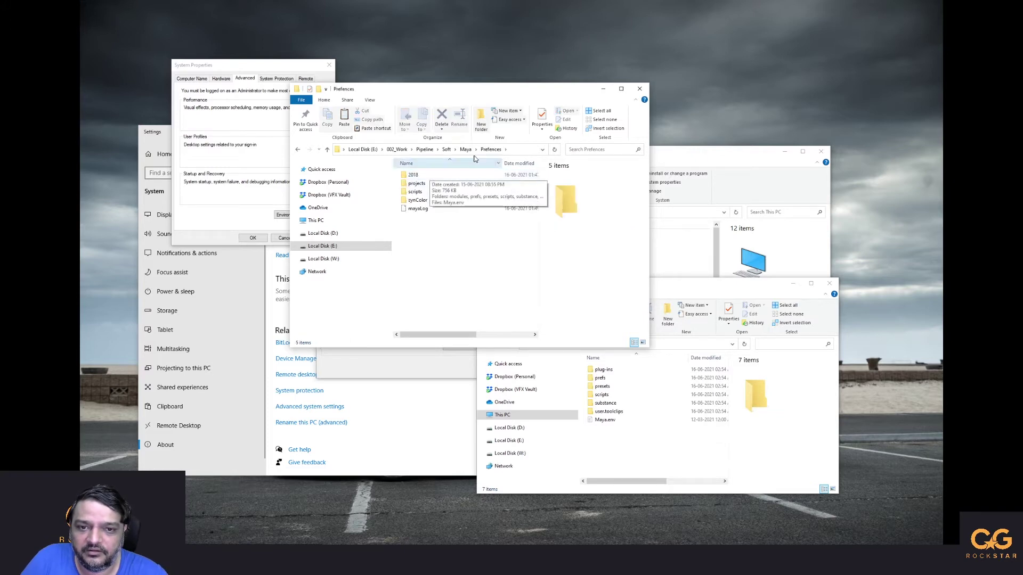
left_click_drag(420, 96, 673, 18)
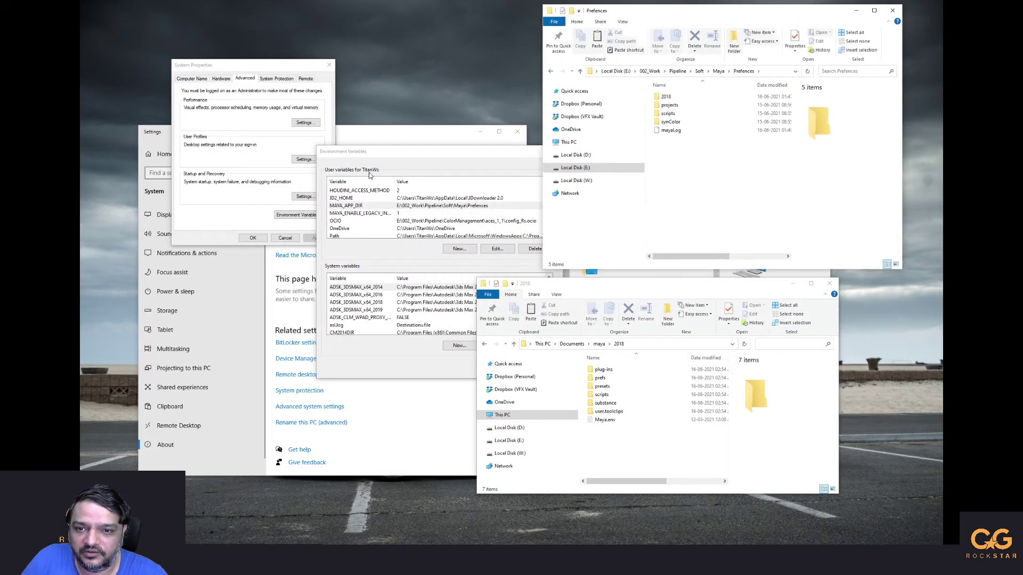
Step: Compare the MAYA_APP_DIR variable's value with the path of the open Prefences folder, leaving the variable unmodified
left_click(489, 251)
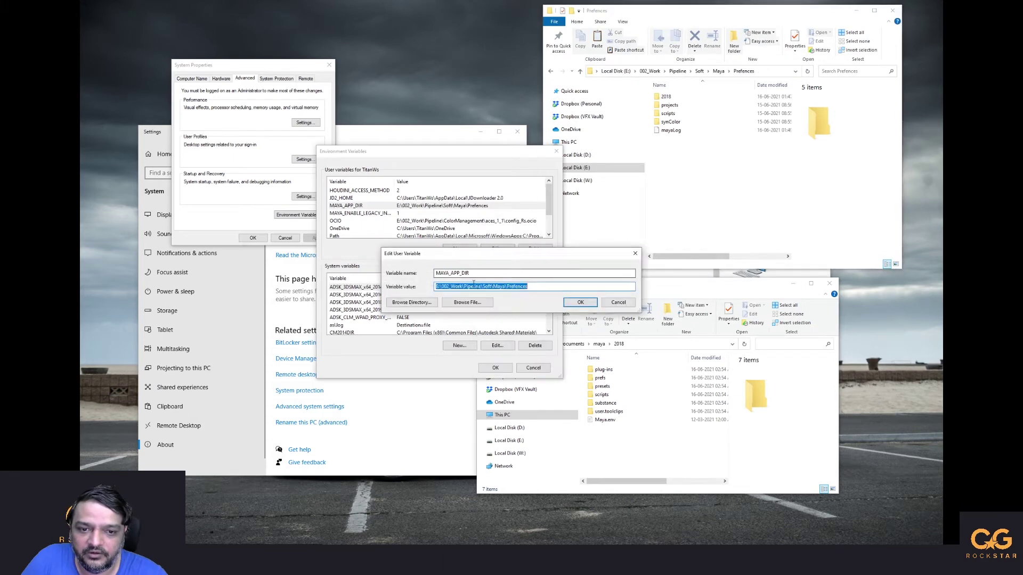
left_click(546, 287)
double_click(546, 287)
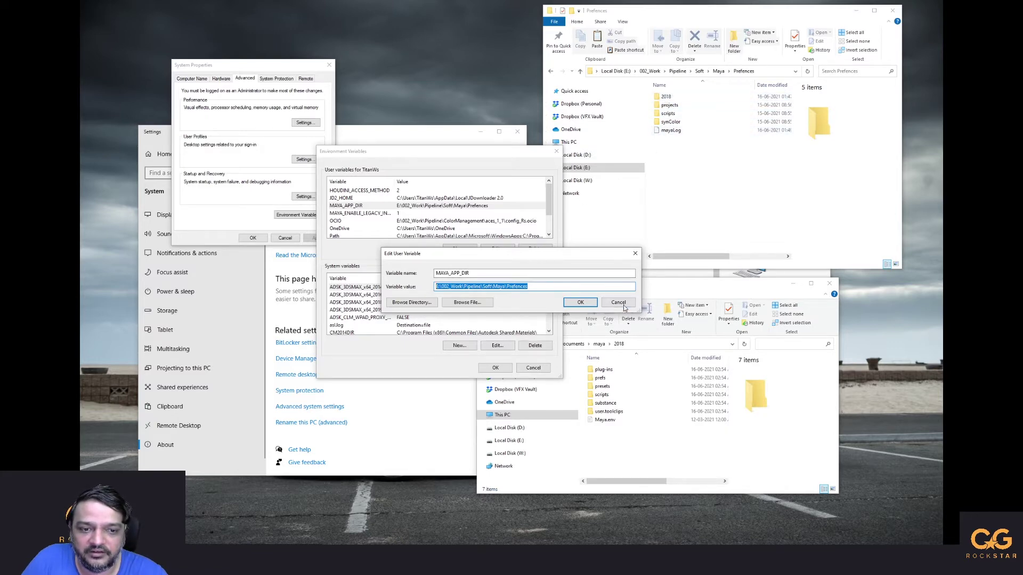
left_click(580, 302)
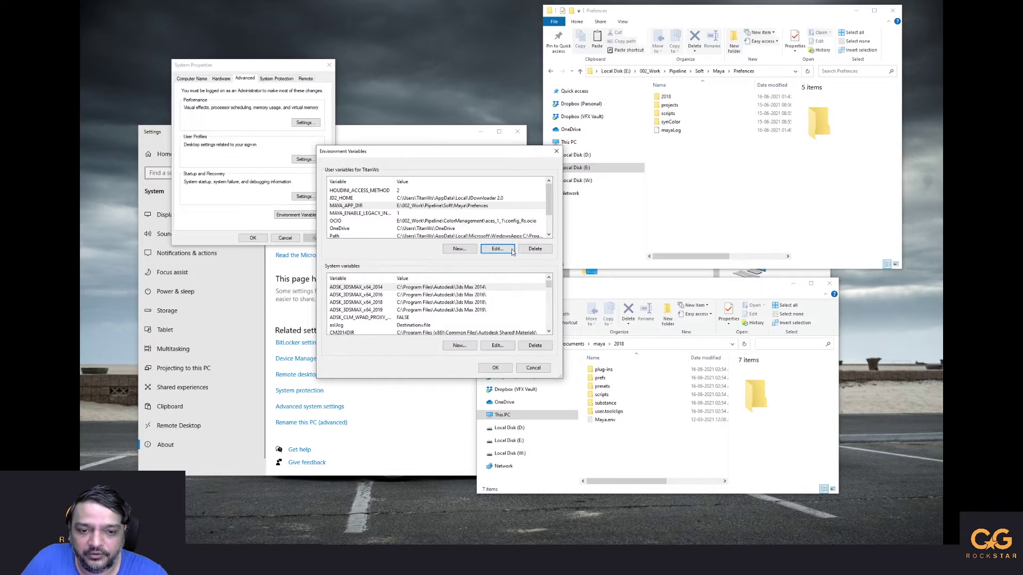
Step: Dismiss the Environment Variables and System Properties dialogs and put away the Settings window
left_click(531, 368)
left_click(285, 238)
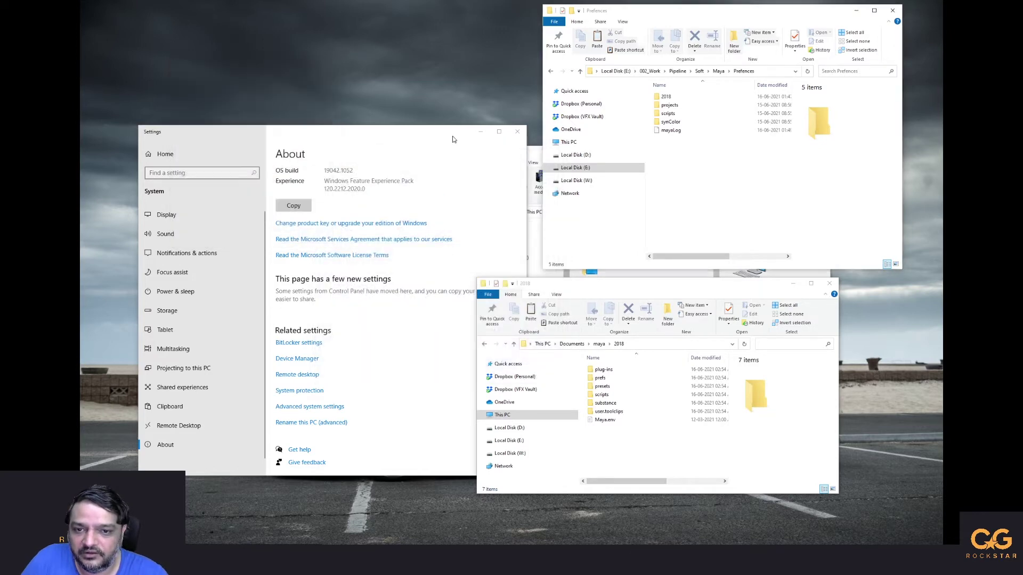
left_click_drag(447, 135, 393, 130)
left_click(461, 131)
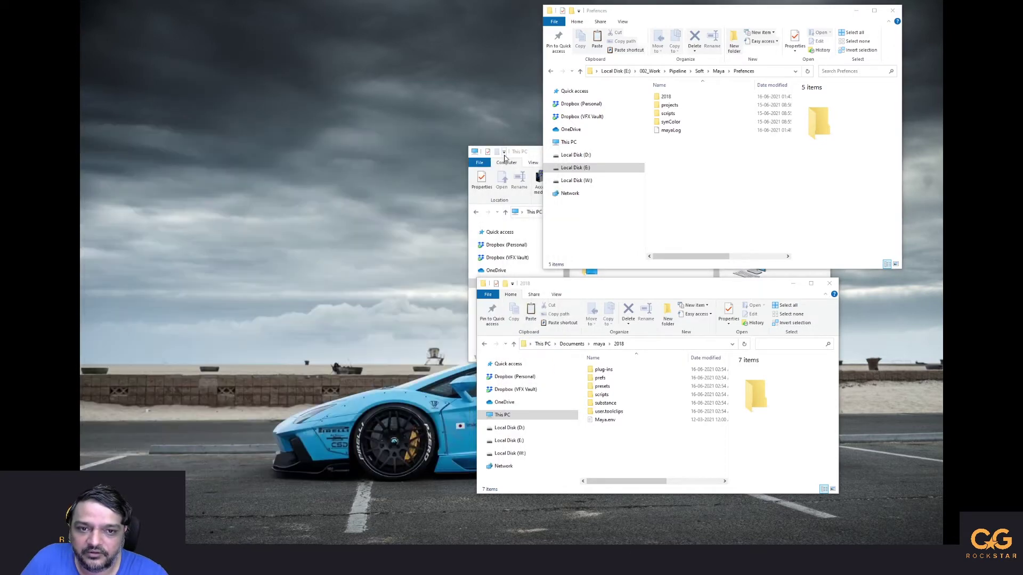
Step: Close the This PC window and the Documents\maya\2018 window, leaving only the Prefences folder open
left_click(536, 154)
left_click_drag(536, 154, 322, 140)
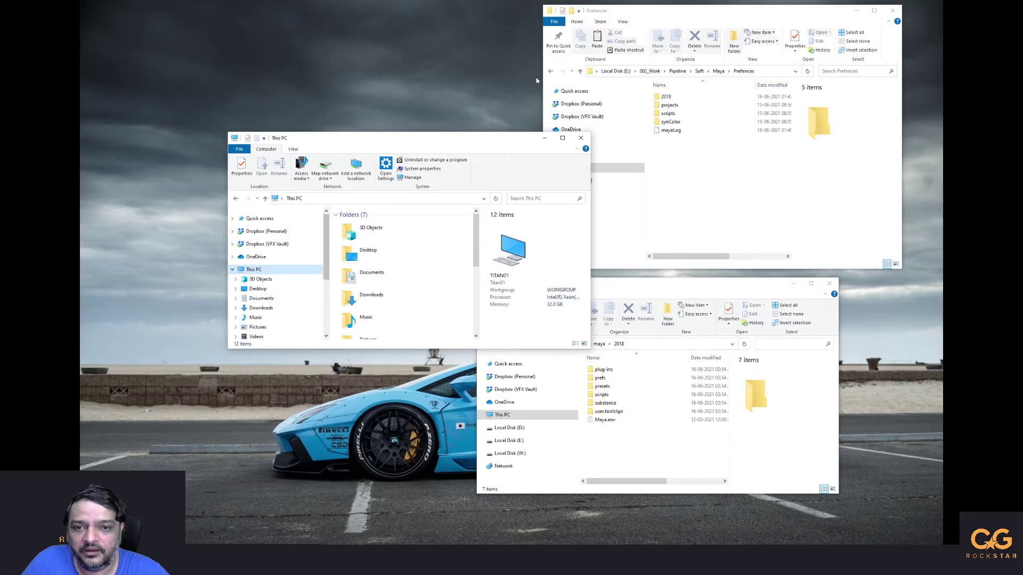
left_click_drag(467, 137, 417, 133)
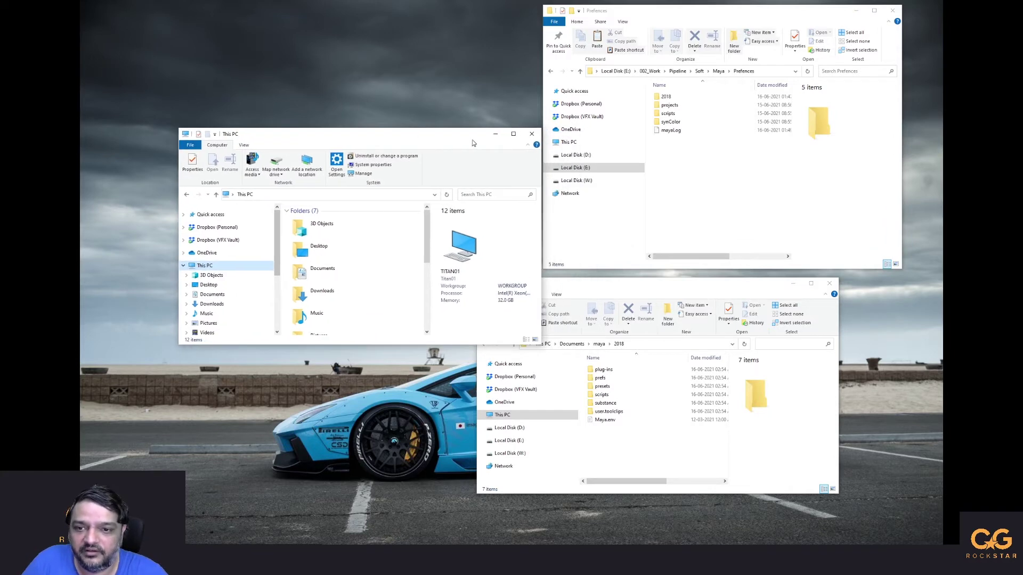
left_click(532, 134)
left_click_drag(590, 281, 391, 266)
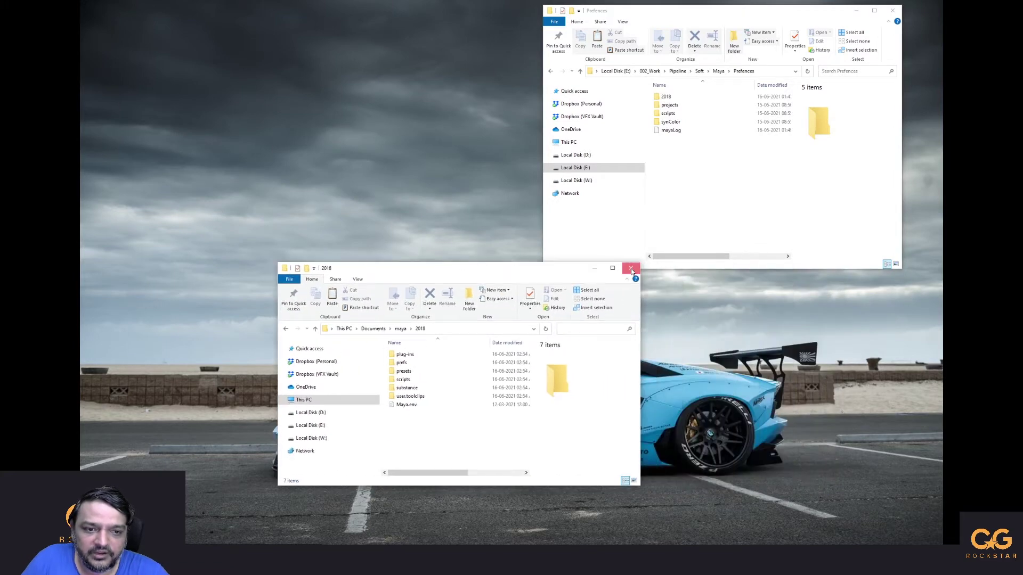
left_click(632, 270)
Step: Go up from the Prefences folder to the Pipeline folder and look through its contents and the Soft subfolder
left_click_drag(700, 13, 492, 37)
left_click(510, 94)
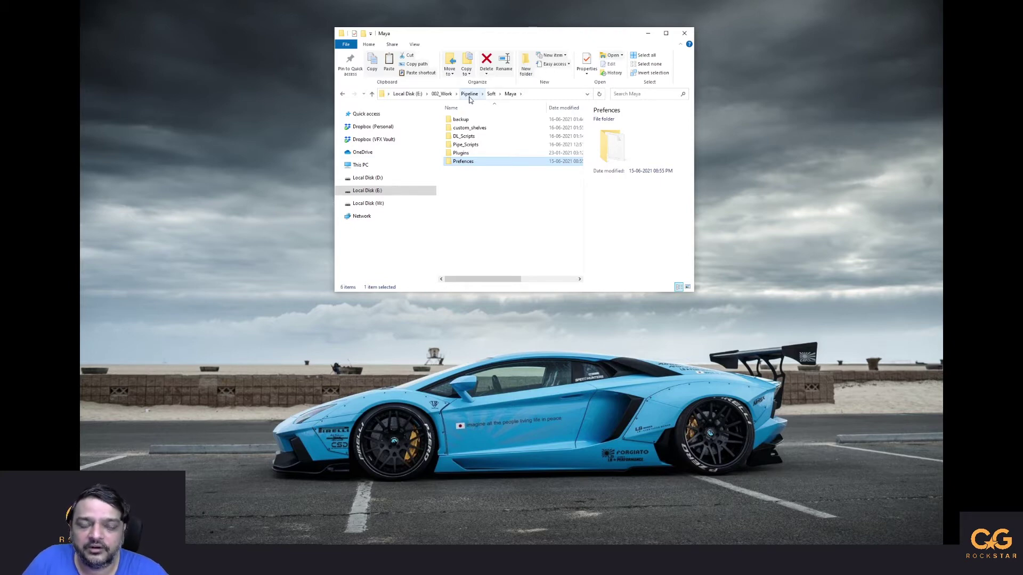
left_click(463, 96)
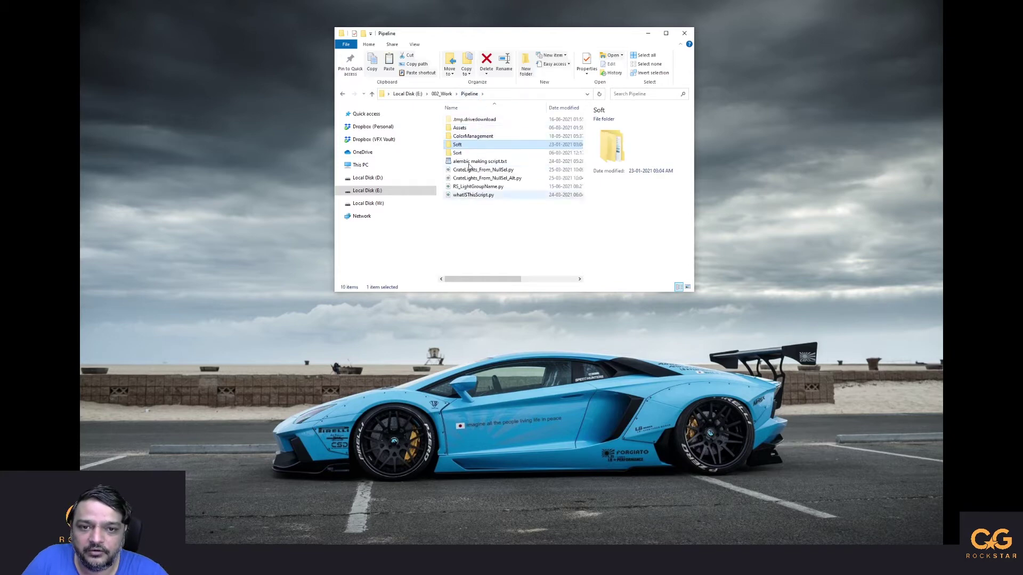
double_click(465, 147)
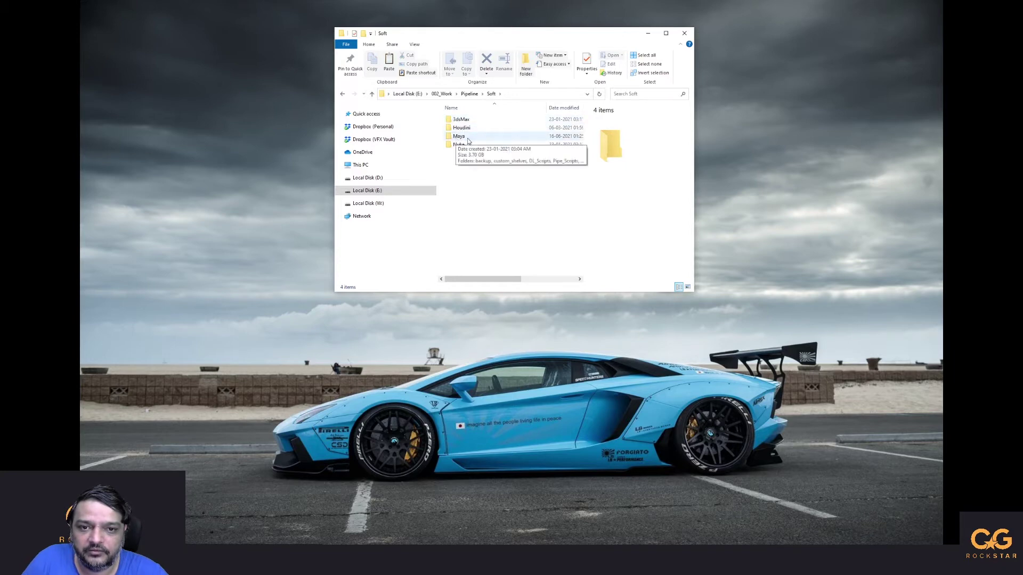
left_click(470, 94)
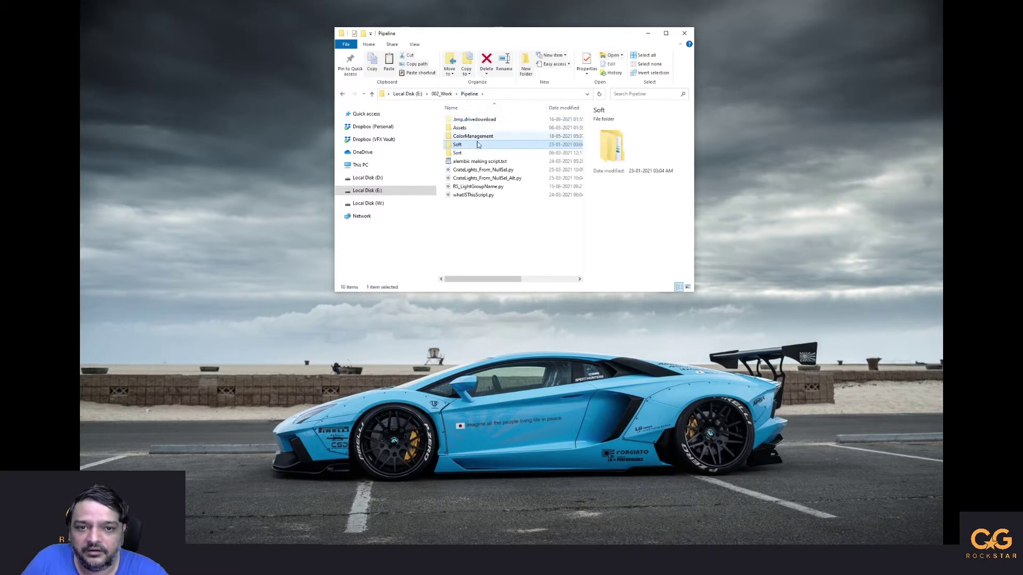
mouse_move(492, 138)
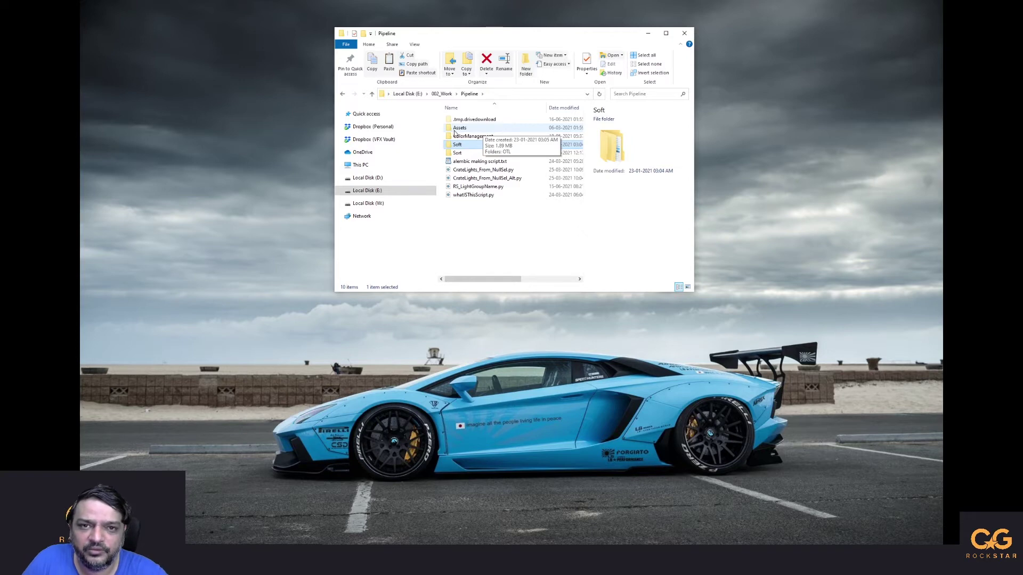
Step: Open the backup folder inside Soft\Maya to examine the backed-up Maya settings
key("Return")
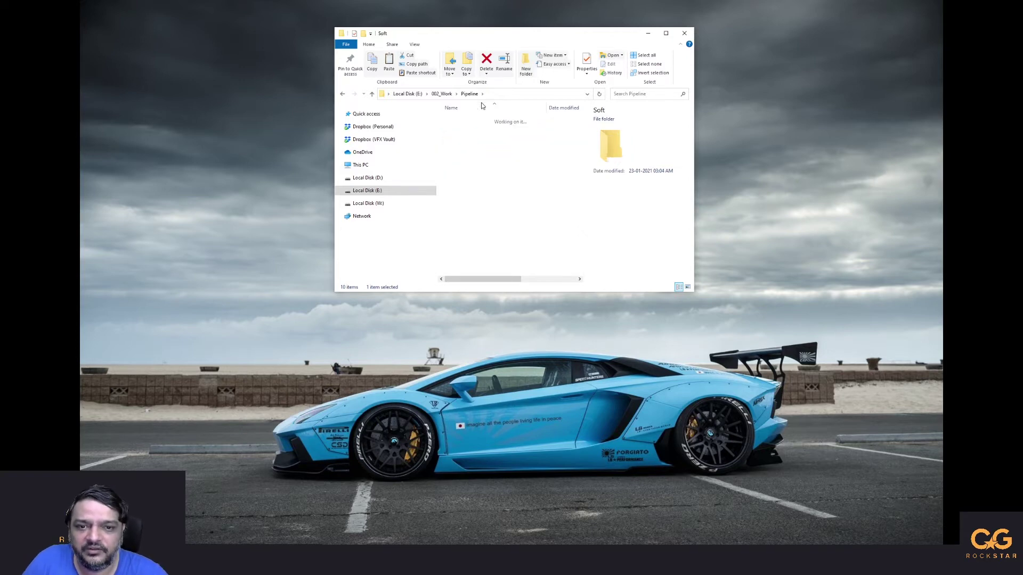
left_click(480, 134)
key("Return")
left_click(452, 122)
key("Return")
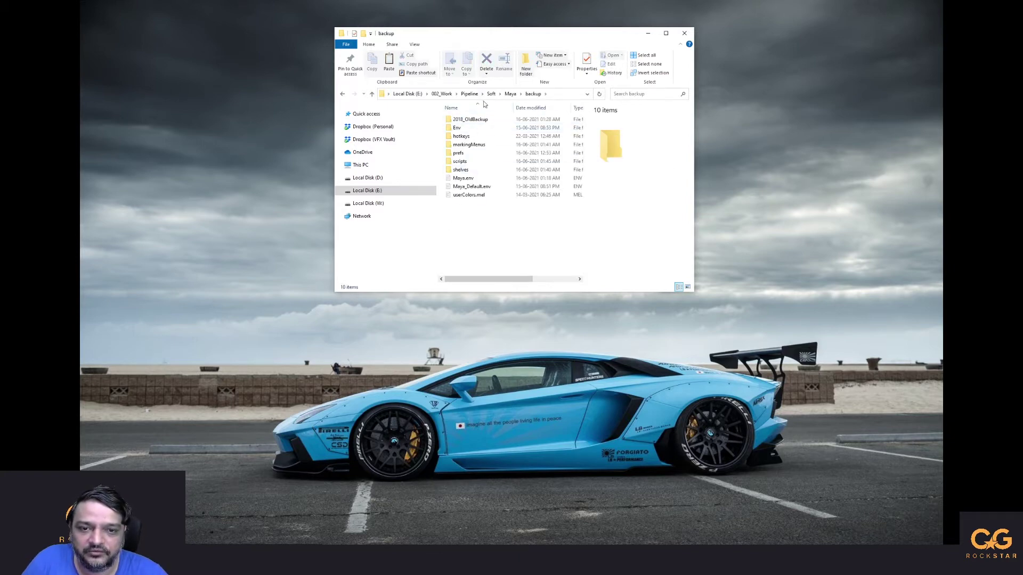
Step: Return to the Maya folder and open custom_shelves to examine the shelf files
left_click(511, 94)
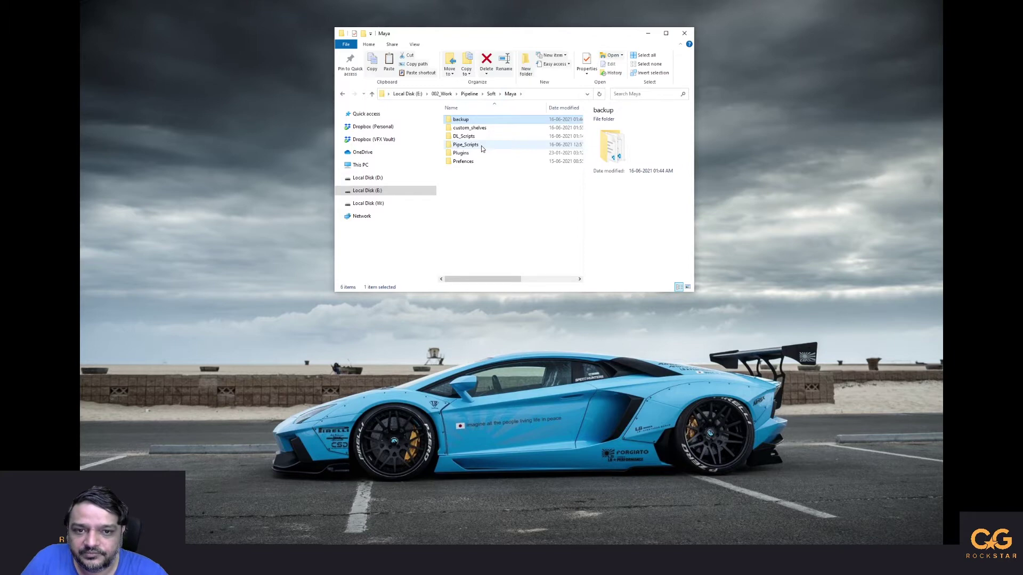
left_click(459, 130)
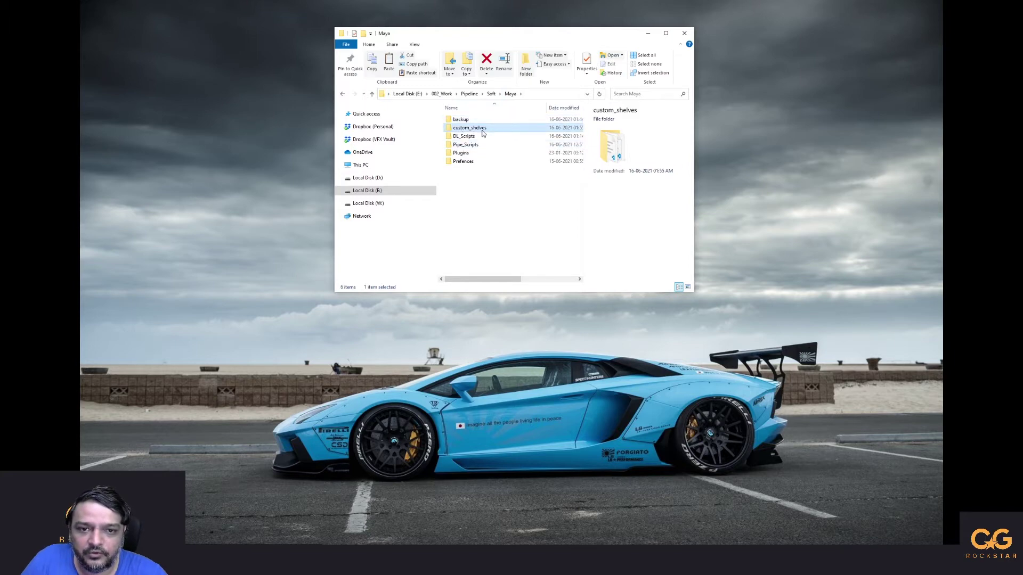
double_click(483, 130)
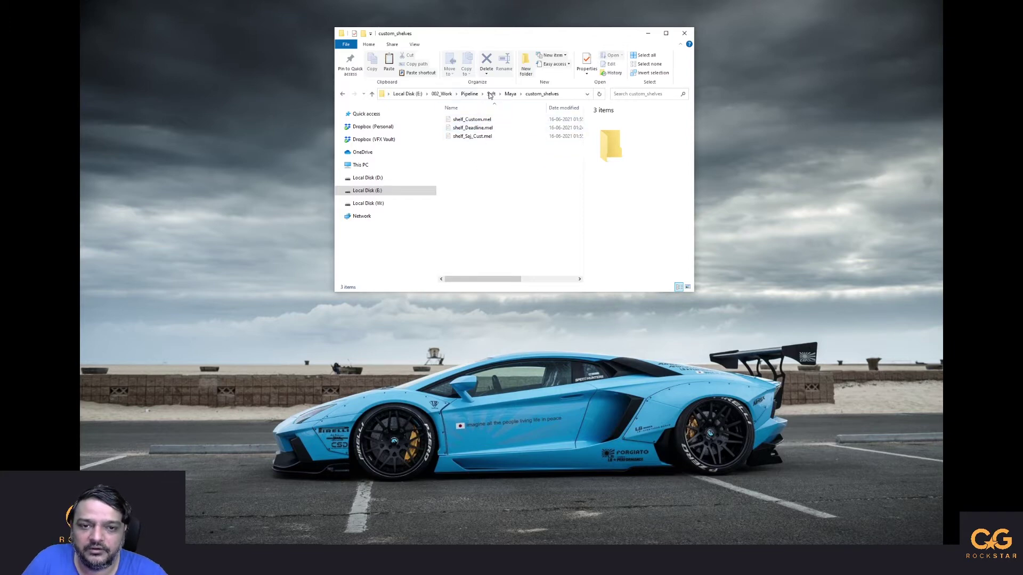
Step: Open the 2018 folder inside Maya\Prefences and select all of its contents
left_click(510, 94)
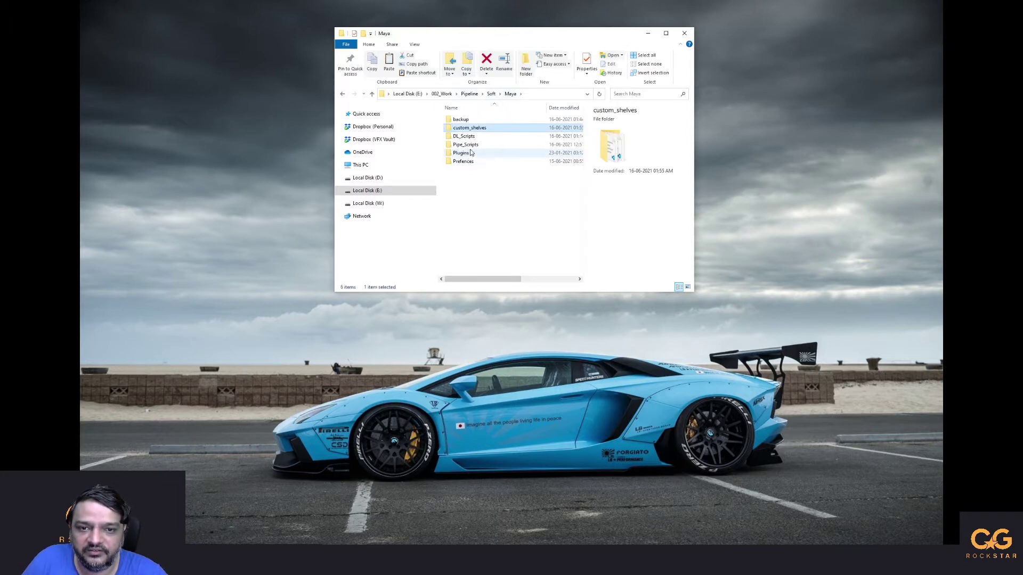
double_click(466, 161)
double_click(476, 122)
left_click_drag(493, 224, 474, 22)
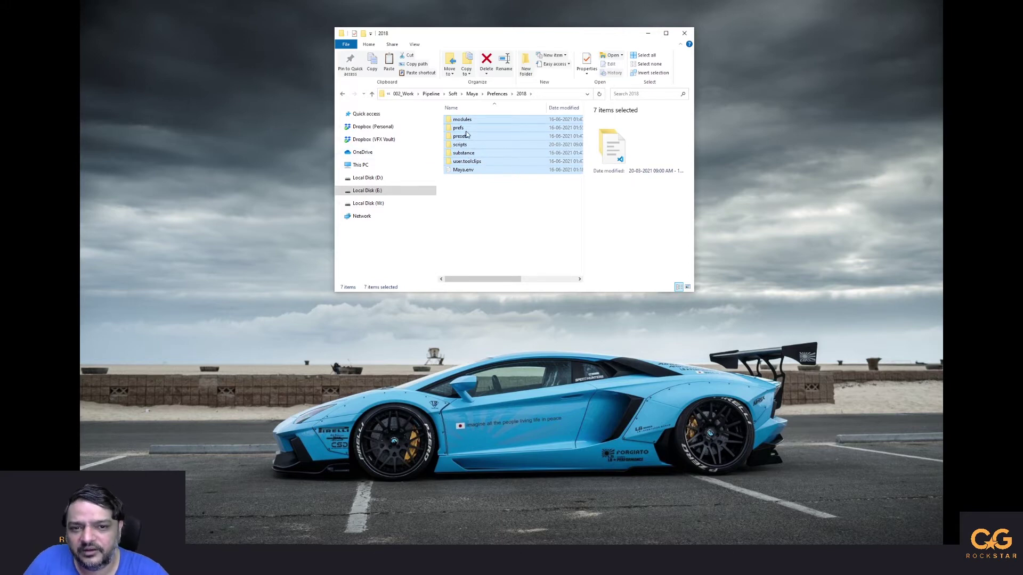
Step: Return to the Maya folder and open DL_Scripts and its OpenScripts subfolder to examine the downloaded script files
left_click(490, 94)
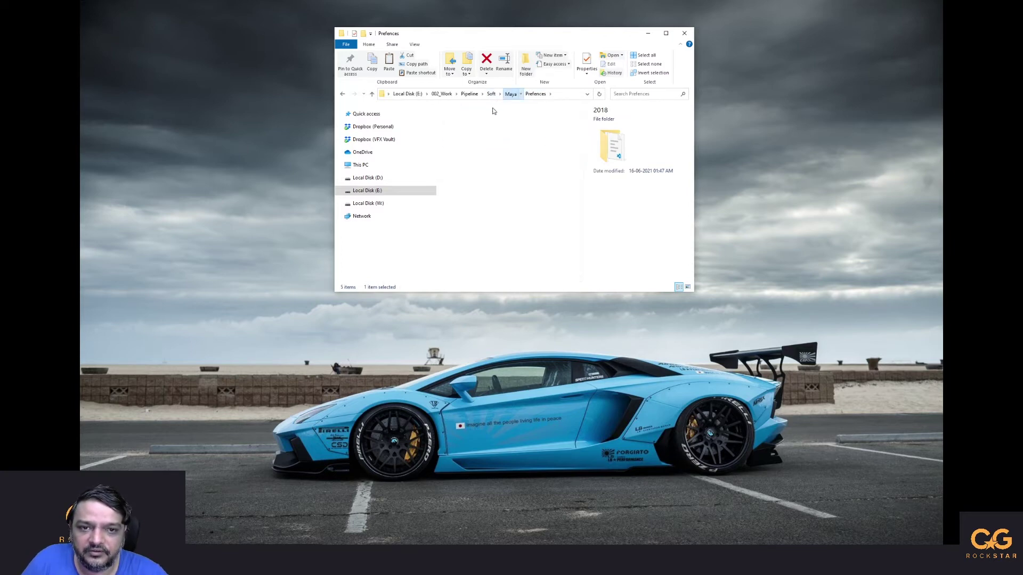
left_click(510, 94)
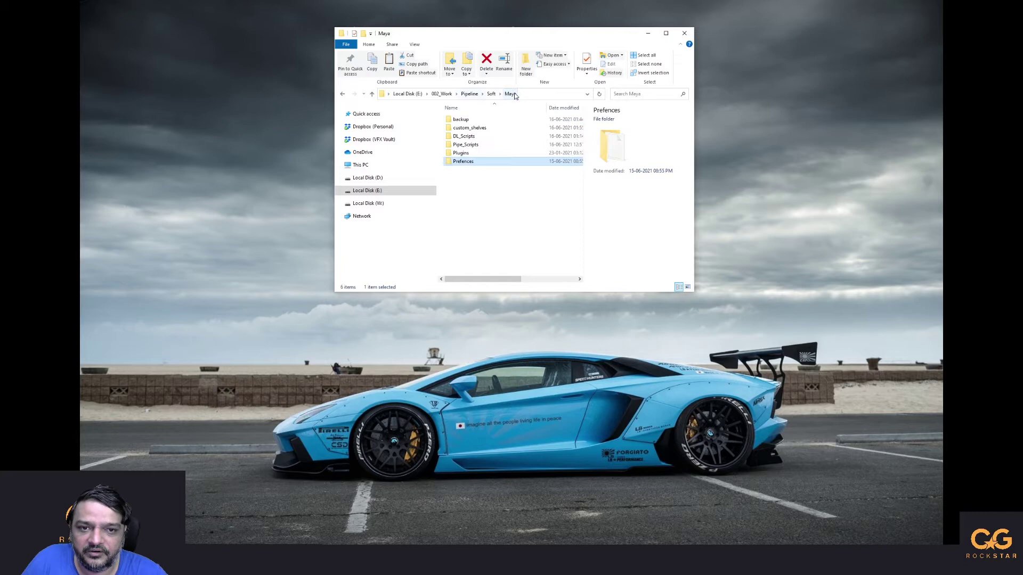
double_click(464, 136)
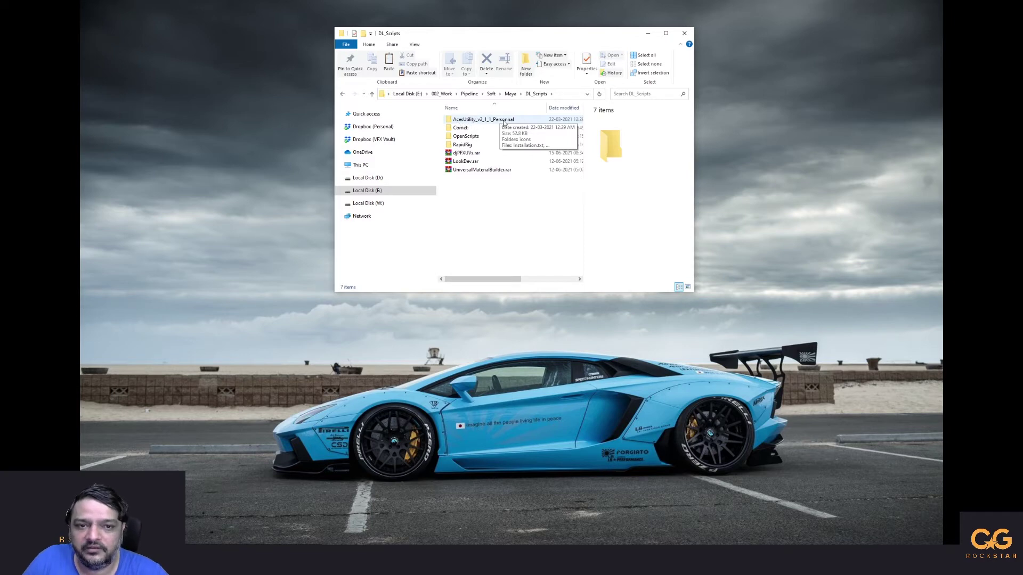
left_click(467, 144)
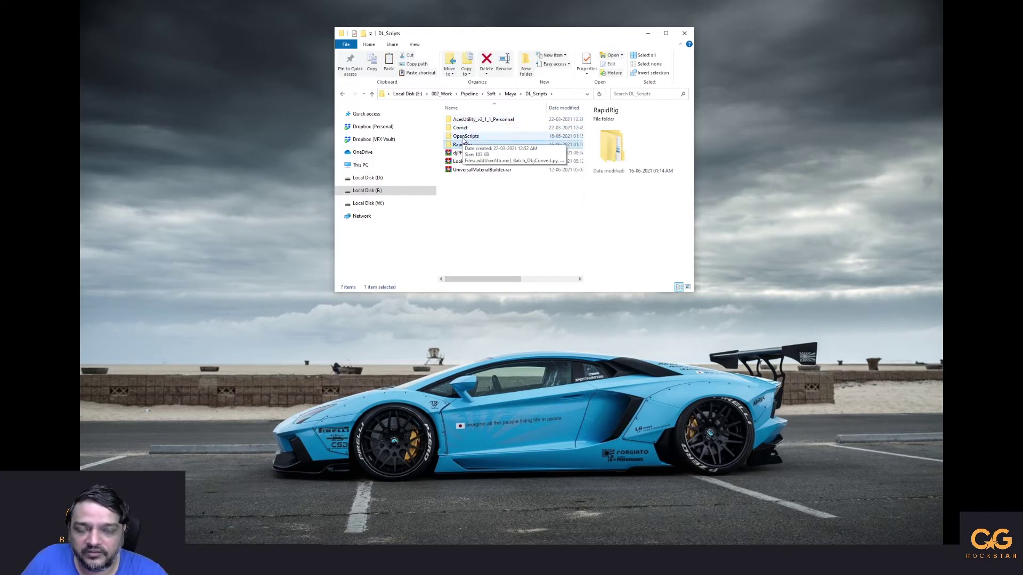
double_click(464, 137)
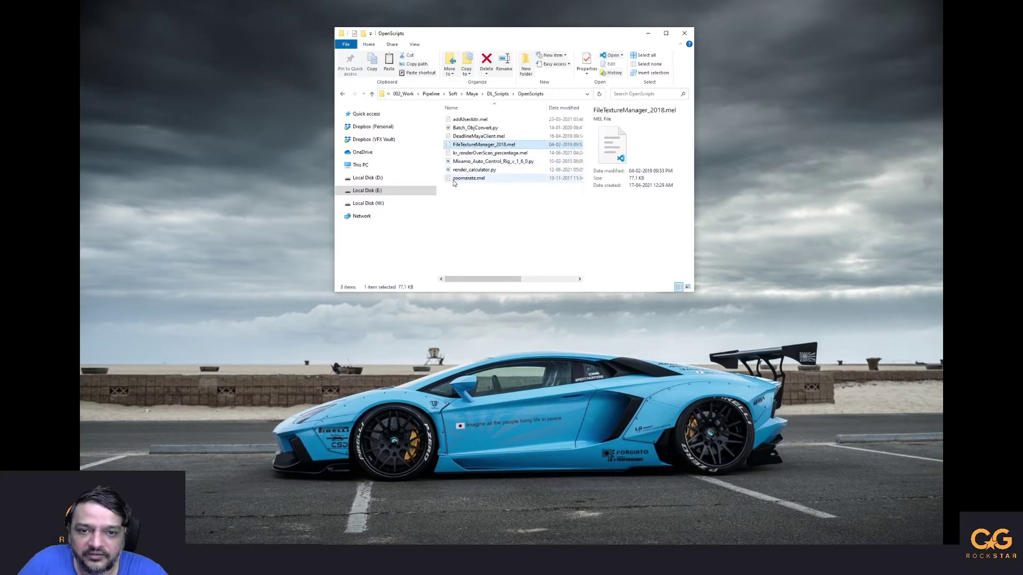
left_click(486, 179)
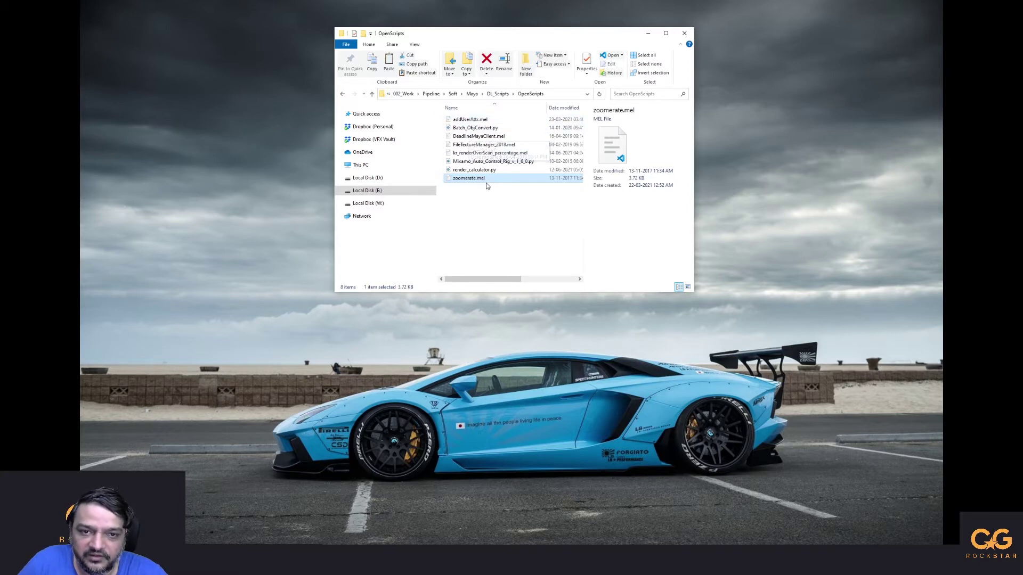
left_click(473, 146)
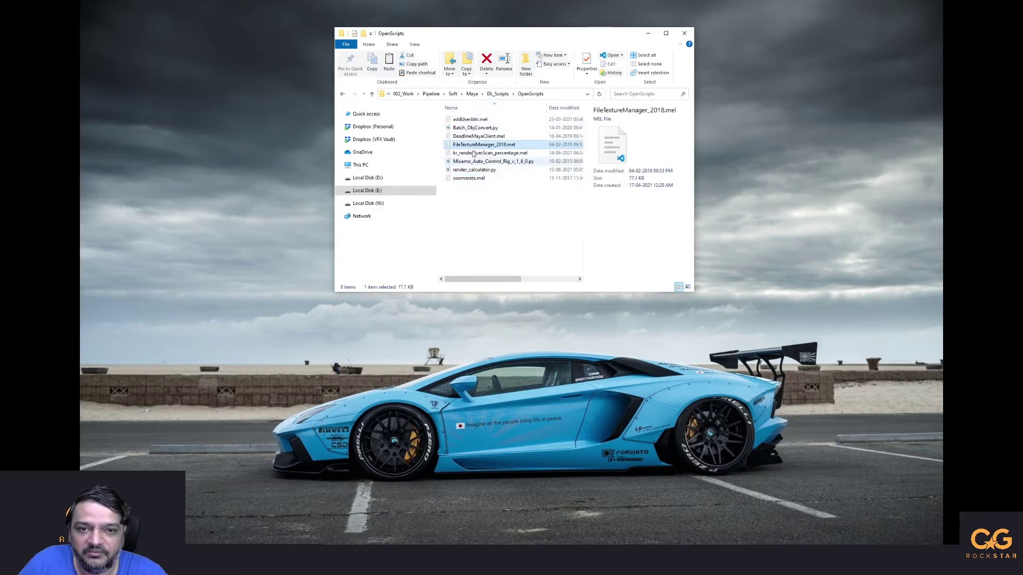
Step: Go back to the Maya folder, open userSetup.mel from Pipe_Scripts in Visual Studio Code and select all its lines
left_click(497, 98)
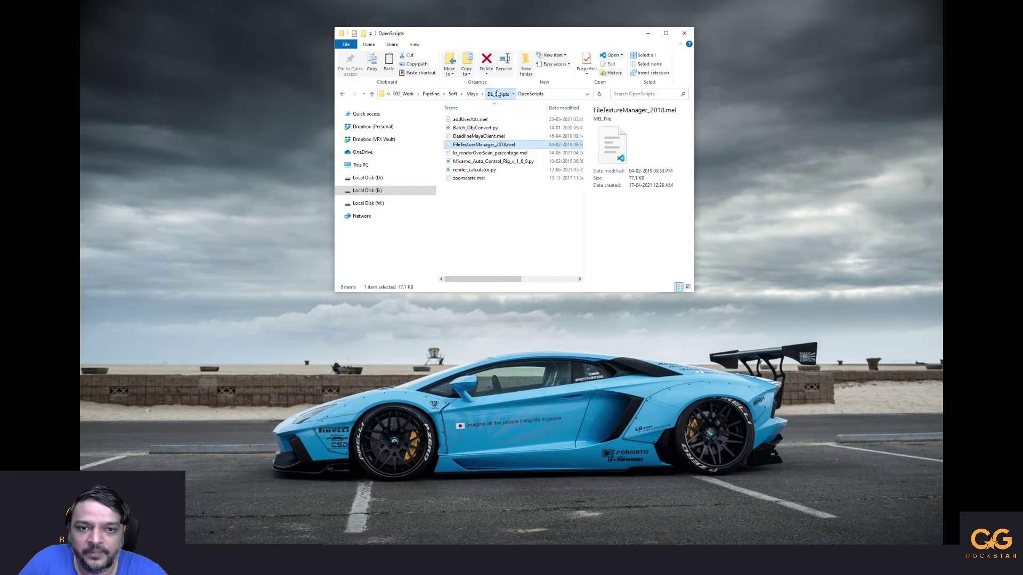
key("alt+Up")
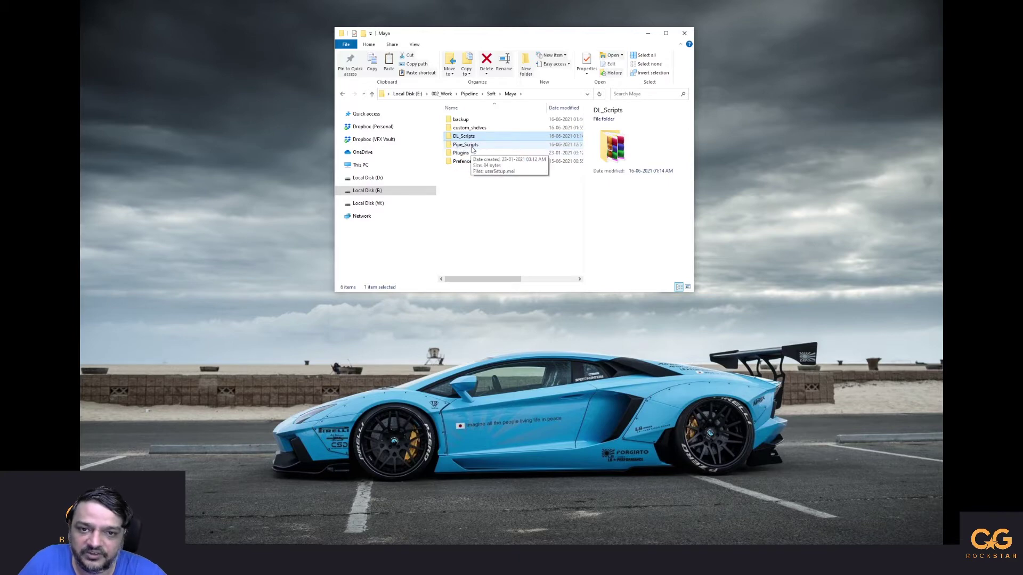
double_click(472, 145)
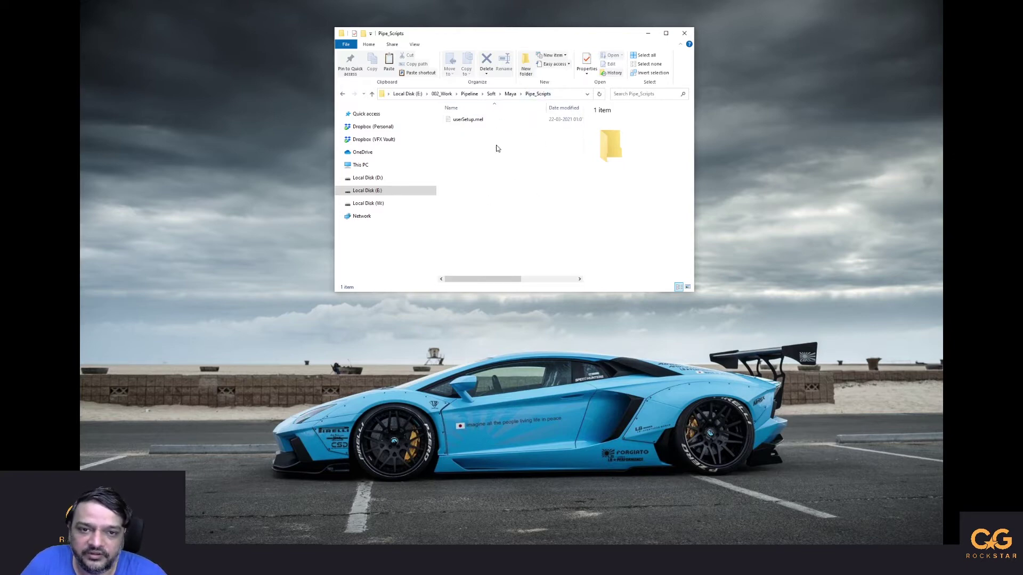
left_click(456, 120)
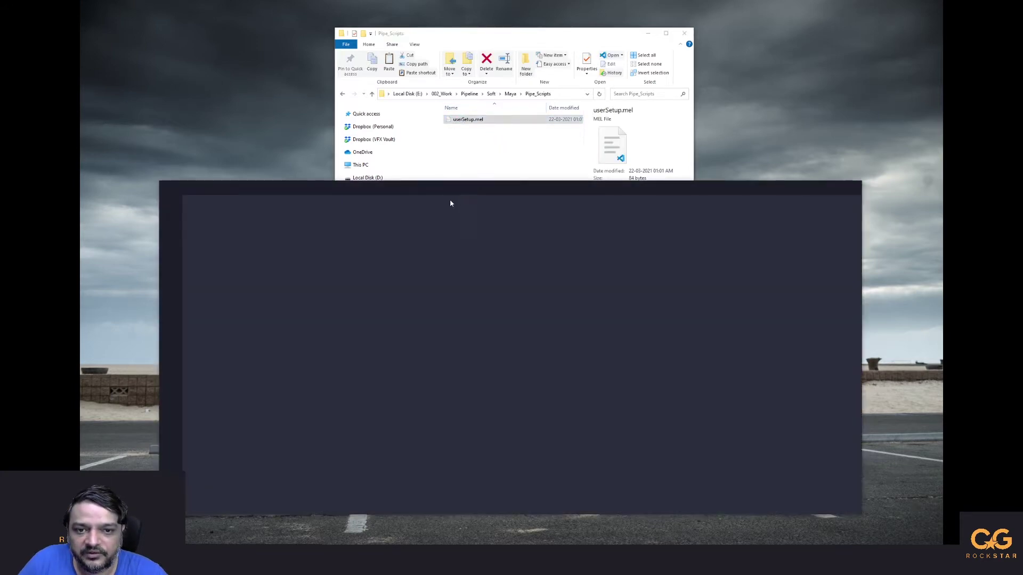
key("ctrl+a")
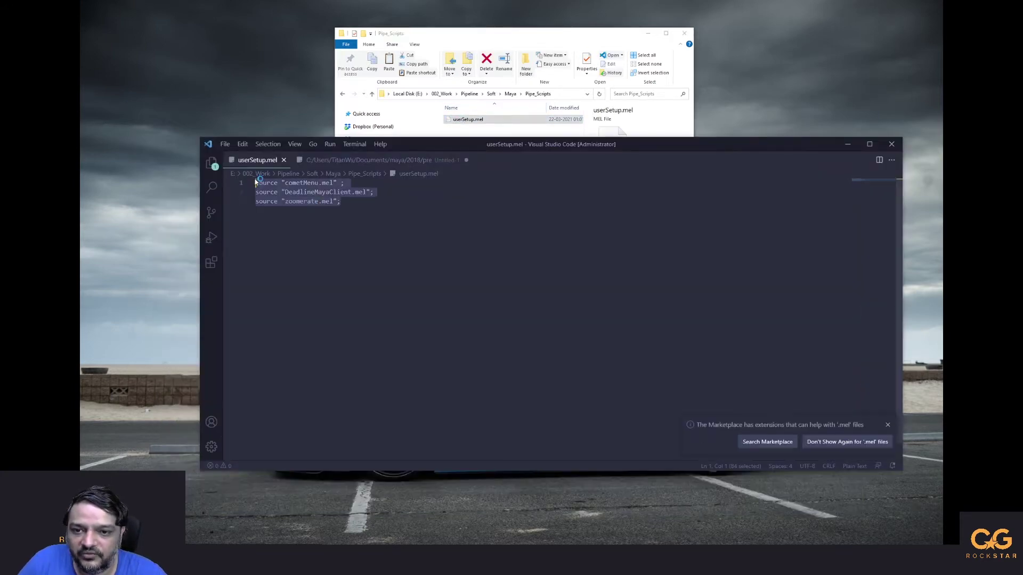
Step: In File Explorer, go to Maya\DL_Scripts\OpenScripts, place the window beside the code and select zoomerate.mel and DeadlineMayaClient.mel
left_click(480, 35)
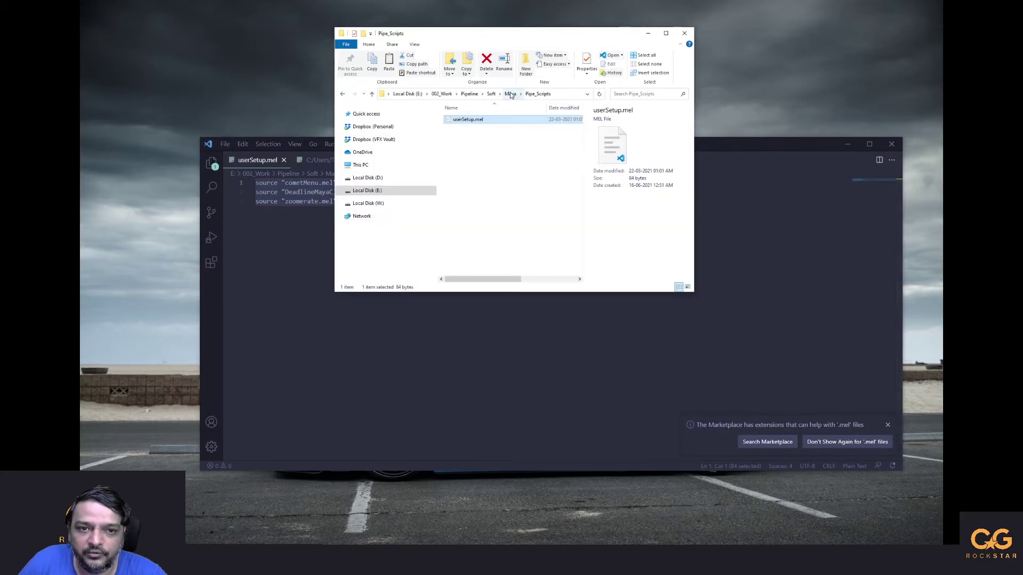
left_click(510, 94)
double_click(476, 137)
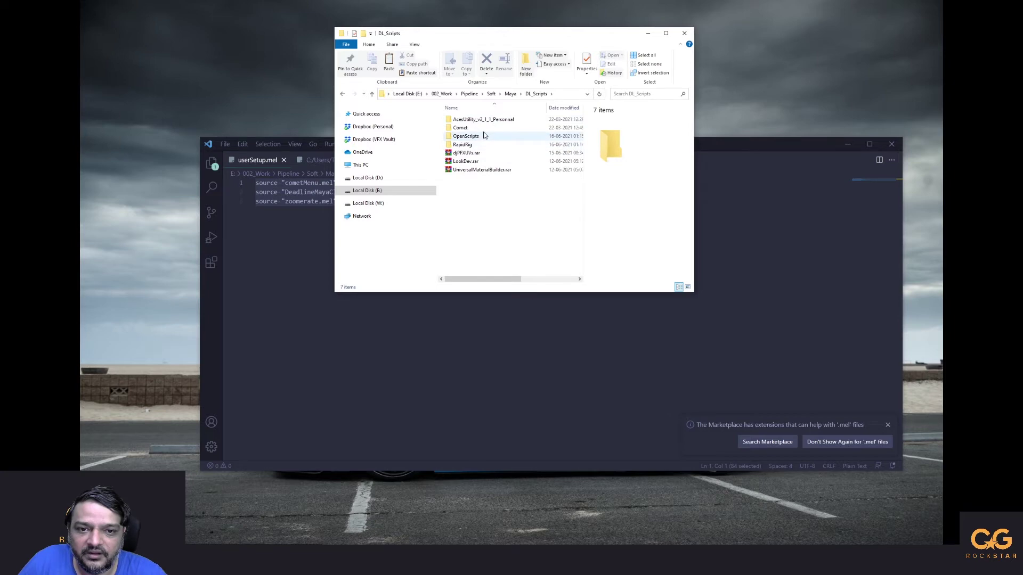
double_click(482, 136)
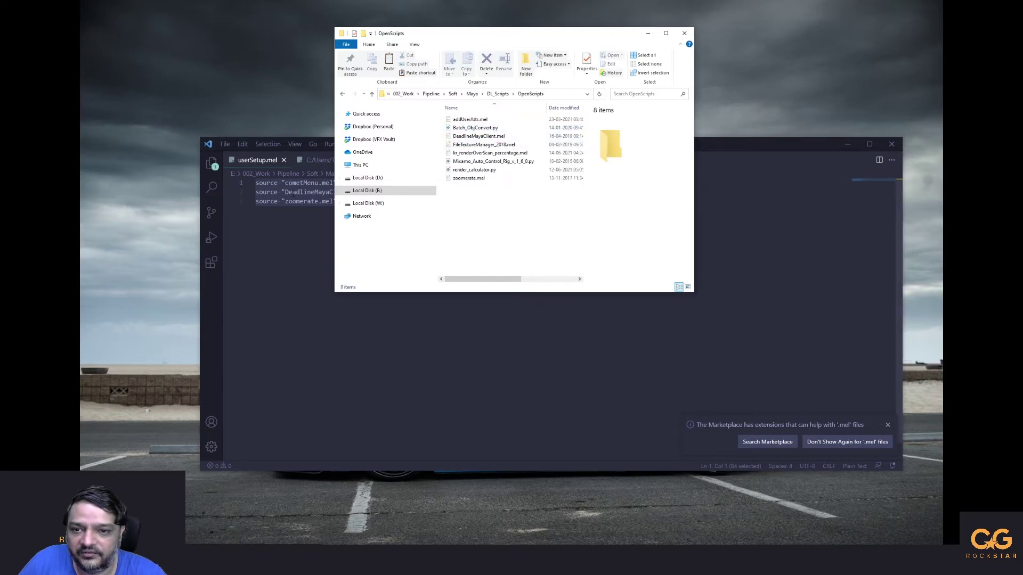
left_click_drag(469, 47, 573, 46)
left_click(578, 178)
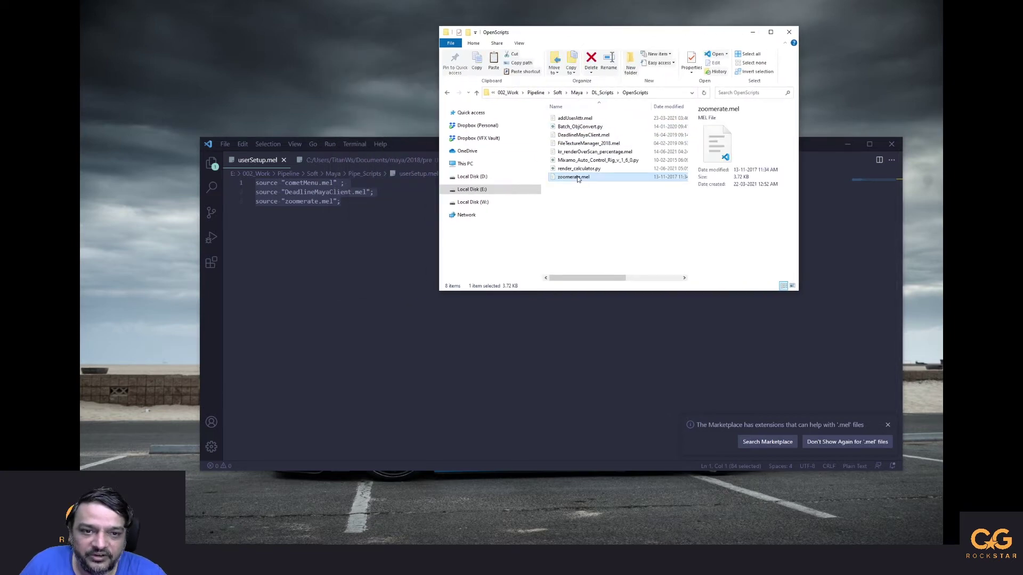
left_click(581, 136, "ctrl")
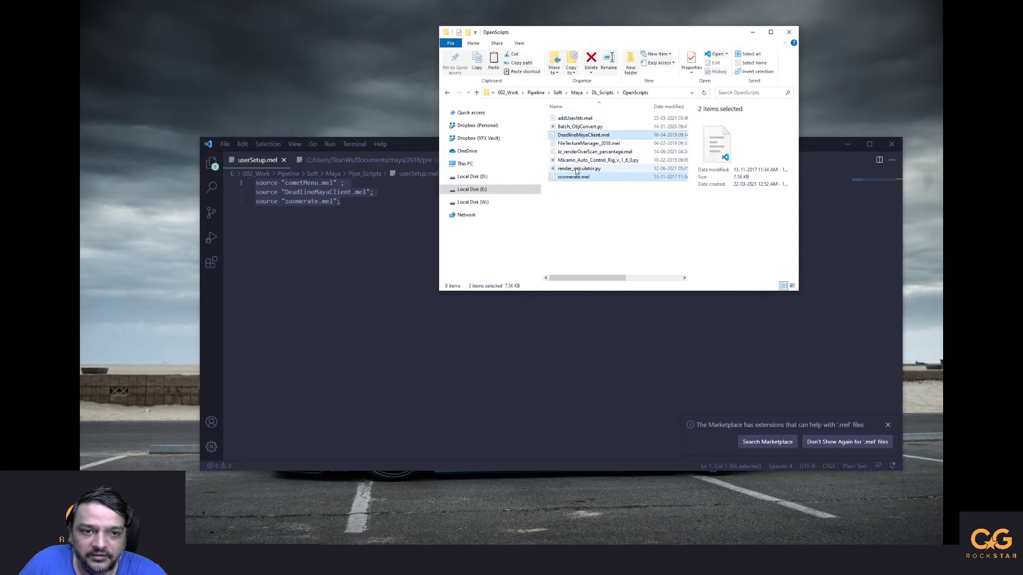
Step: Open the Comet folder inside DL_Scripts and select cometMenu.mel
key("alt+Up")
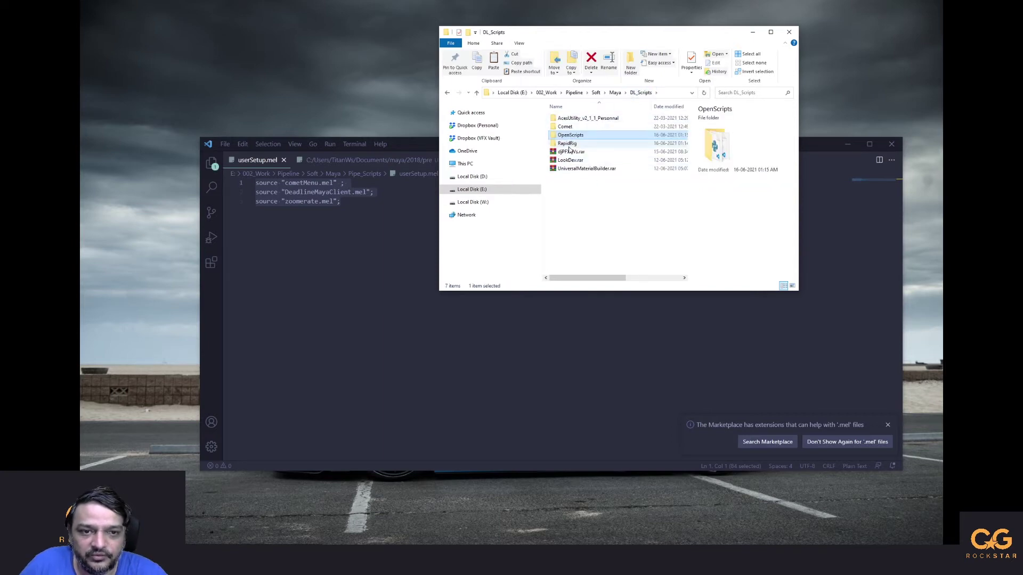
double_click(567, 127)
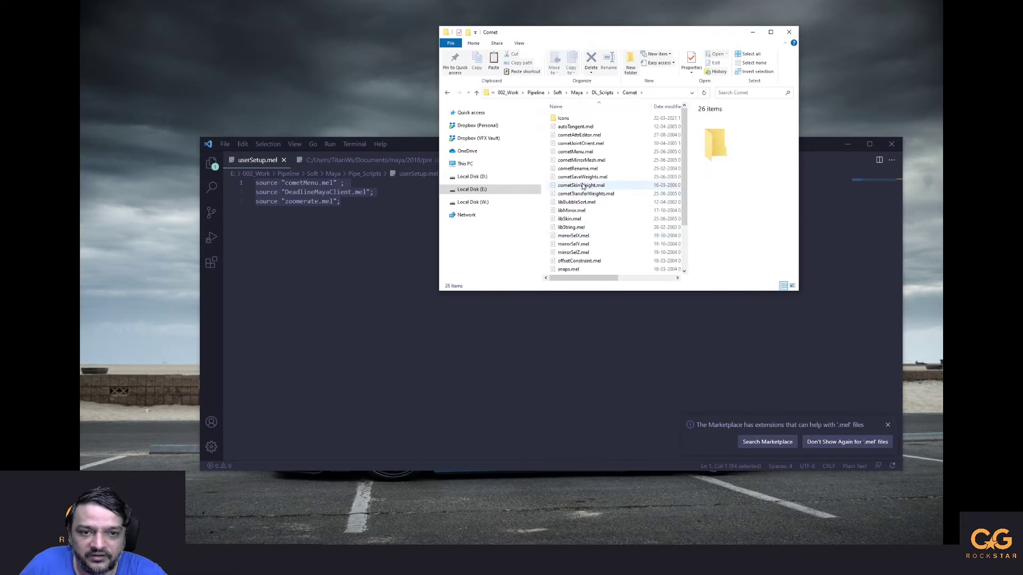
left_click(570, 160)
left_click(562, 153)
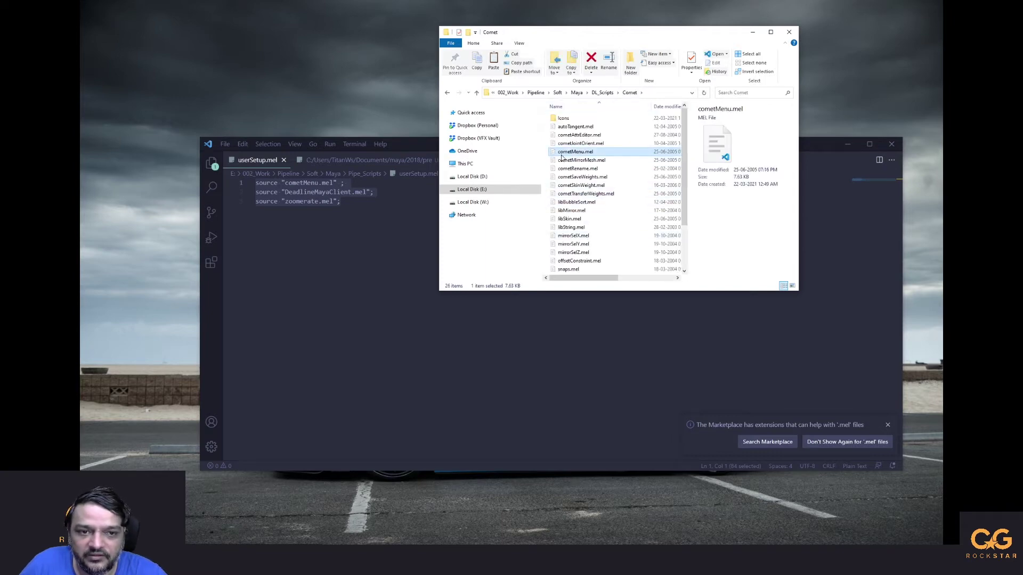
Step: Look through DL_Scripts and its Comet subfolder once more from the Maya folder, and return to the Maya folder
left_click(577, 92)
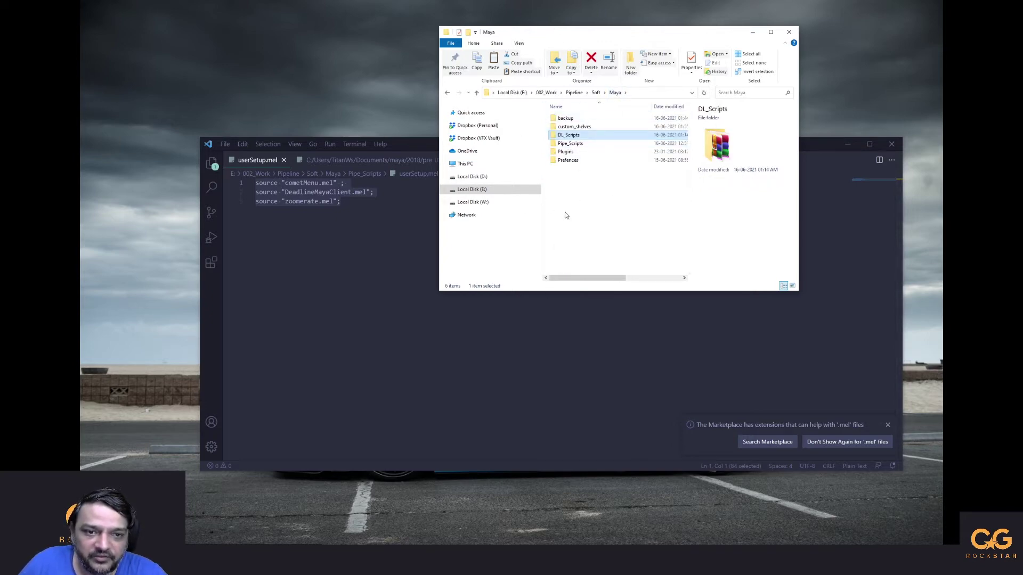
double_click(575, 137)
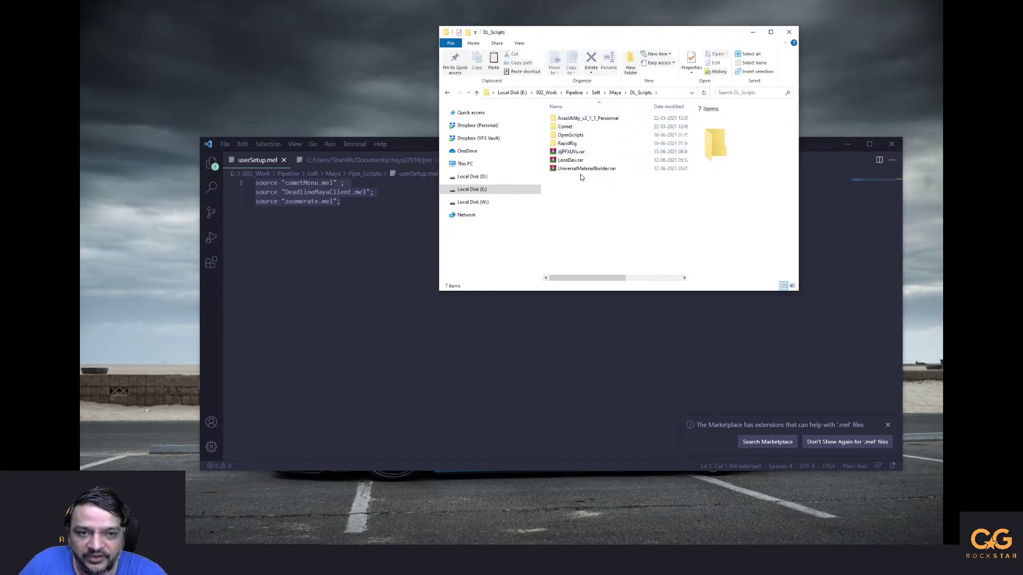
double_click(562, 128)
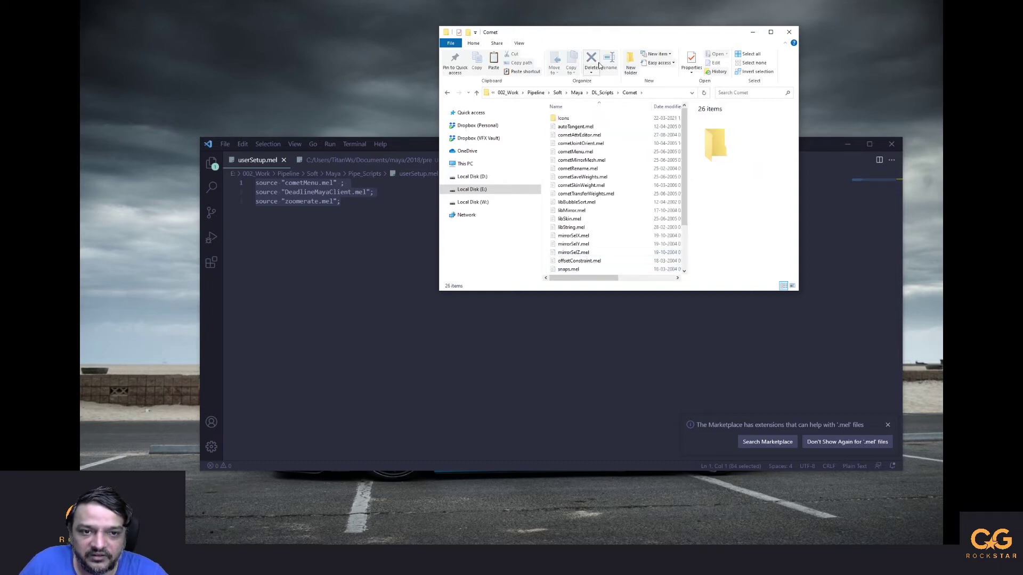
left_click(603, 93)
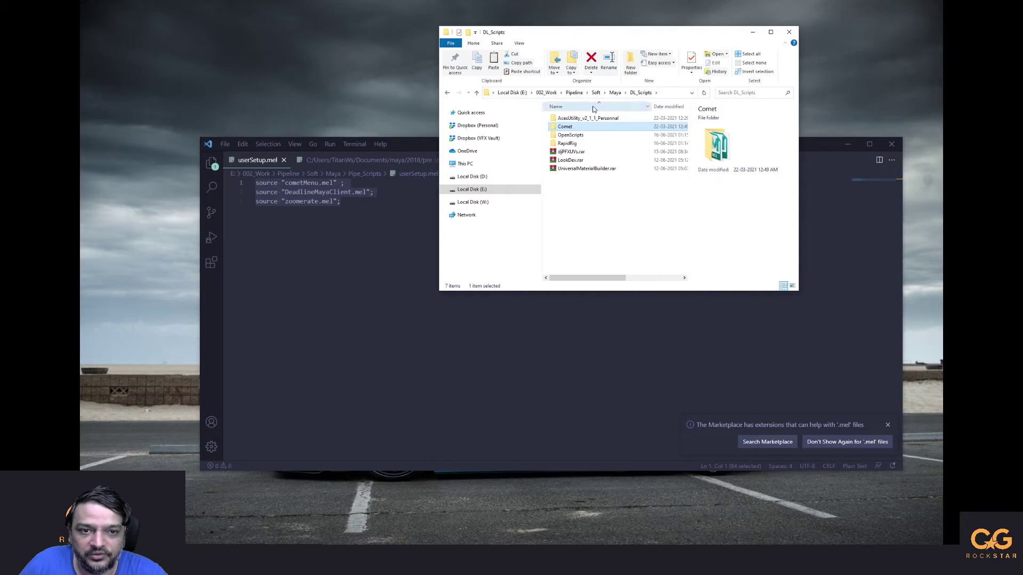
left_click(615, 93)
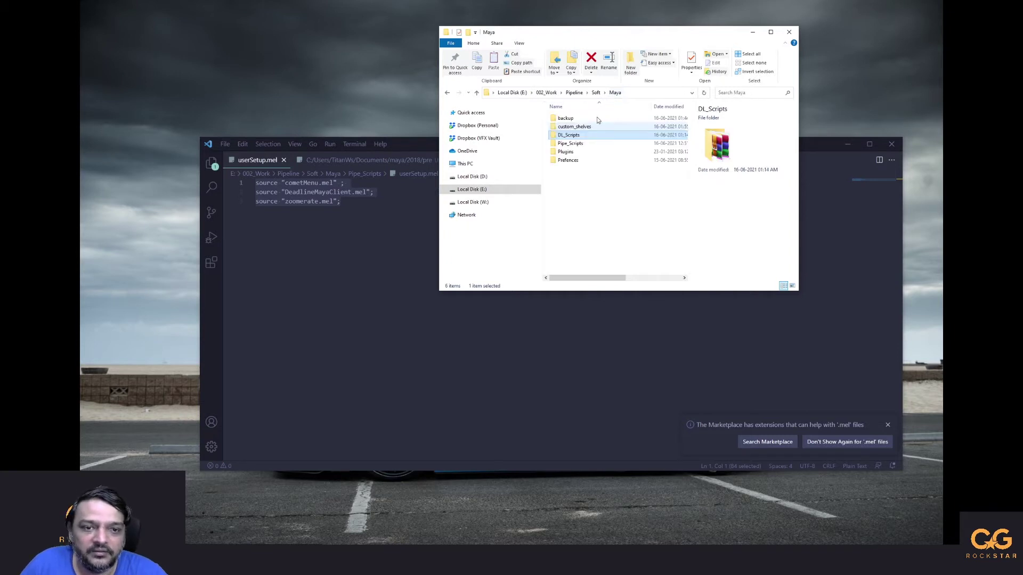
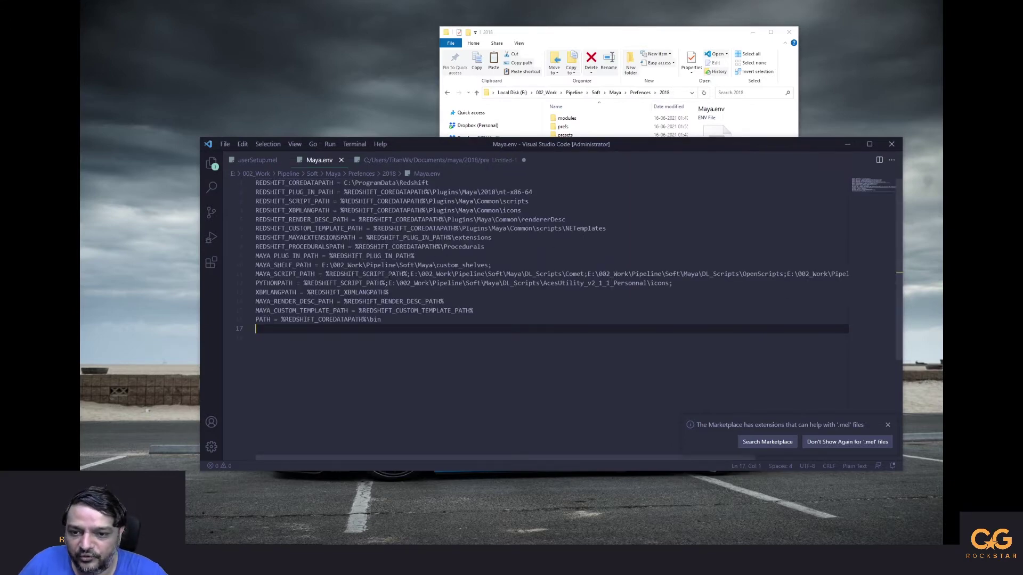
Step: Check Maya.env in the Prefences\2018 folder, switch back to Visual Studio Code and point out its REDSHIFT_COREDATAPATH line
left_click(575, 41)
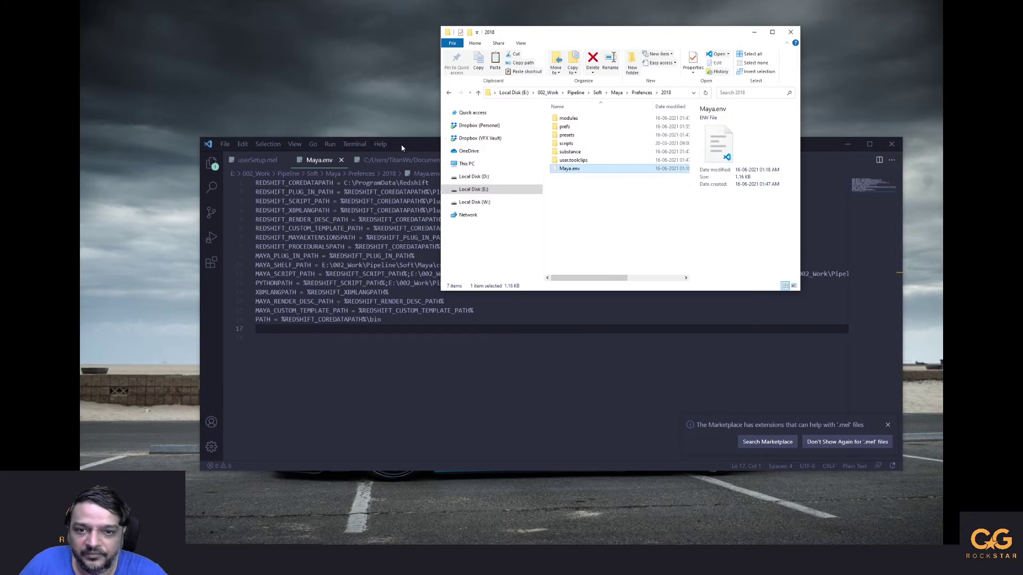
left_click(421, 149)
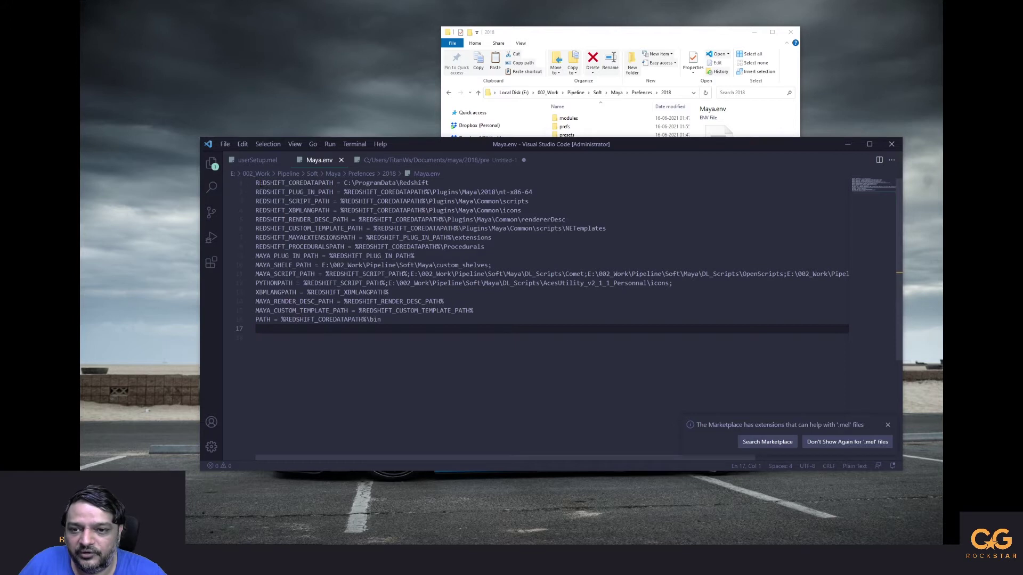
left_click(258, 183)
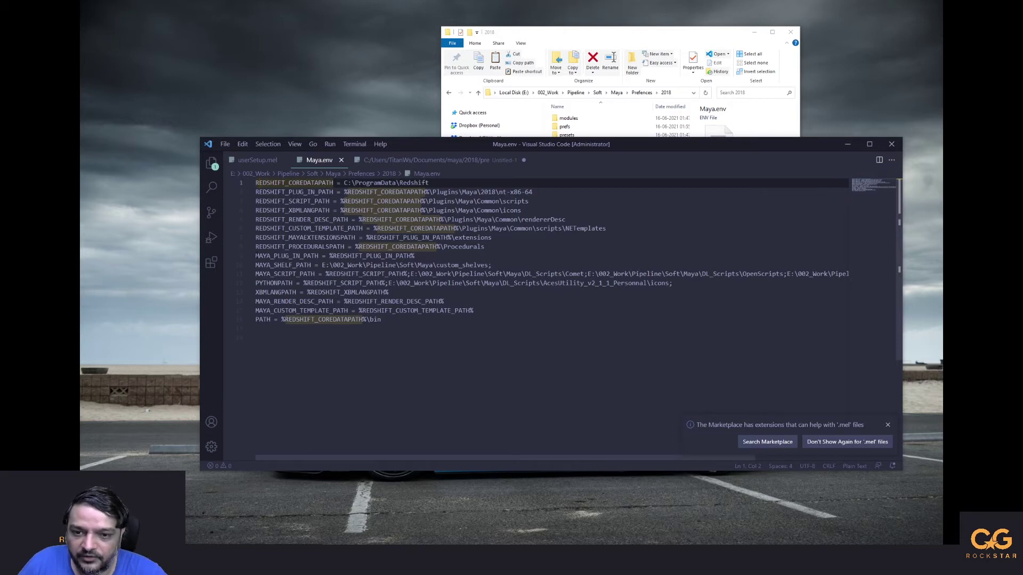
Step: Maximize the editor and select the E:\002_Work\Pipeline\Soft\Maya\custom_shelves path on the MAYA_SHELF_PATH line of Maya.env
left_click(256, 265)
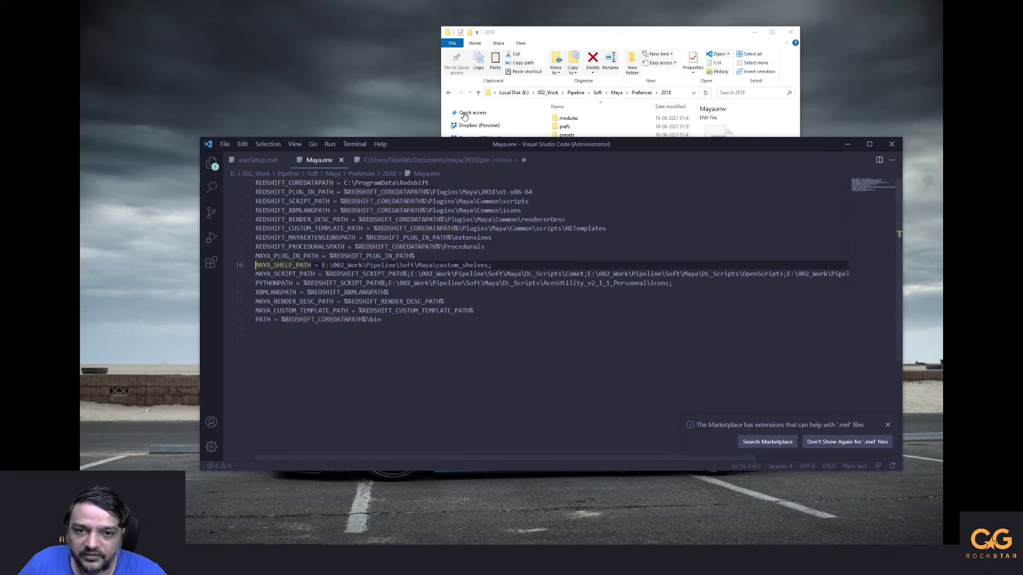
left_click_drag(456, 144, 456, 4)
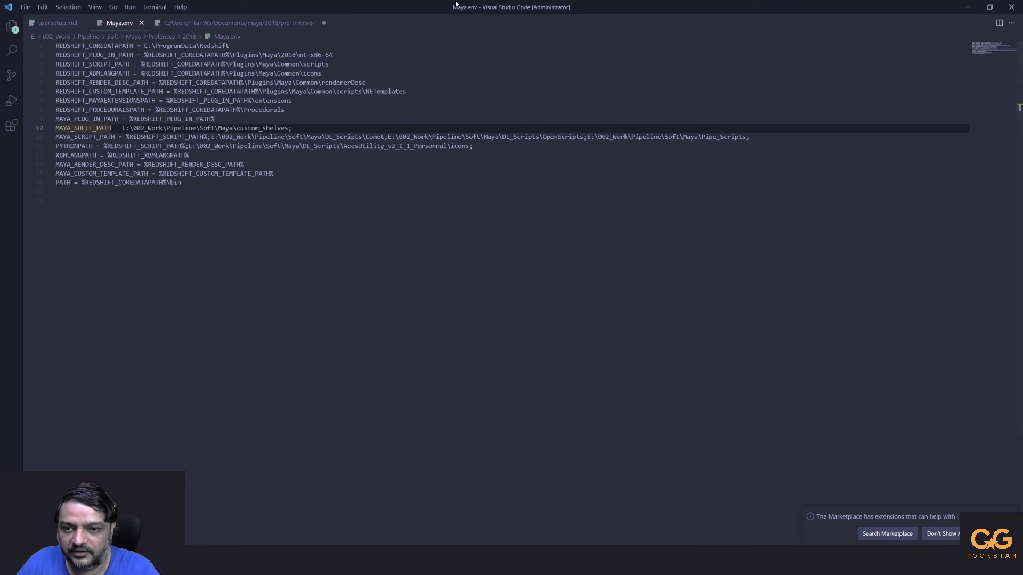
key("ctrl+equal")
key("ctrl+equal")
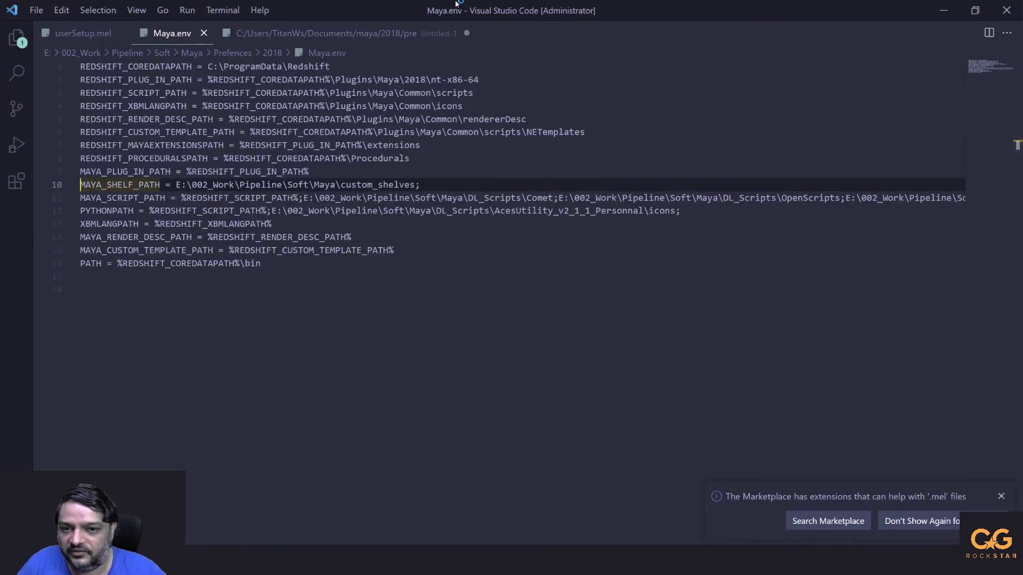
left_click(90, 184)
left_click_drag(80, 185, 417, 185)
left_click(176, 185)
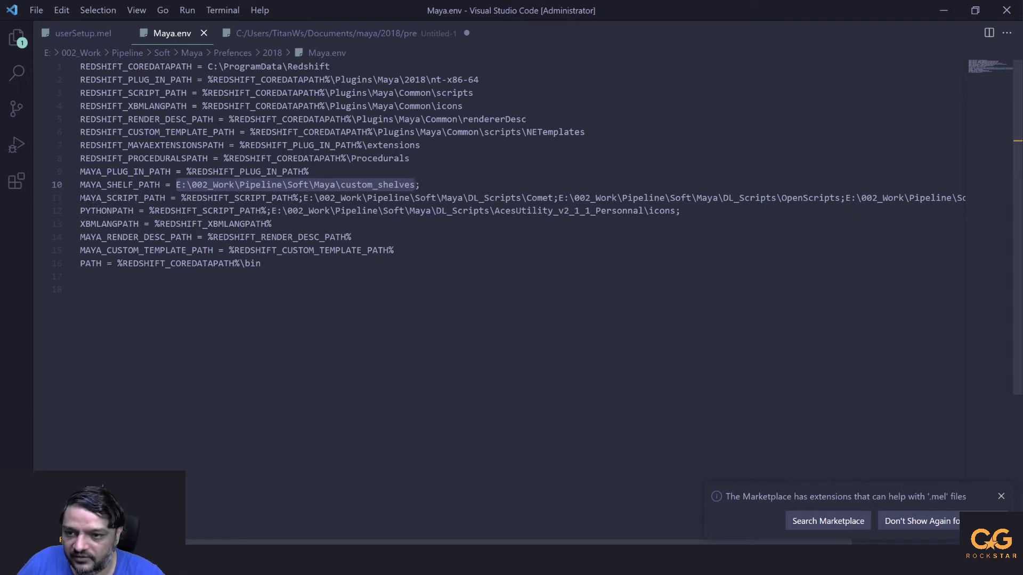
Step: Select the variable name MAYA_SCRIPT_PATH on line 11 of Maya.env
left_click(80, 198)
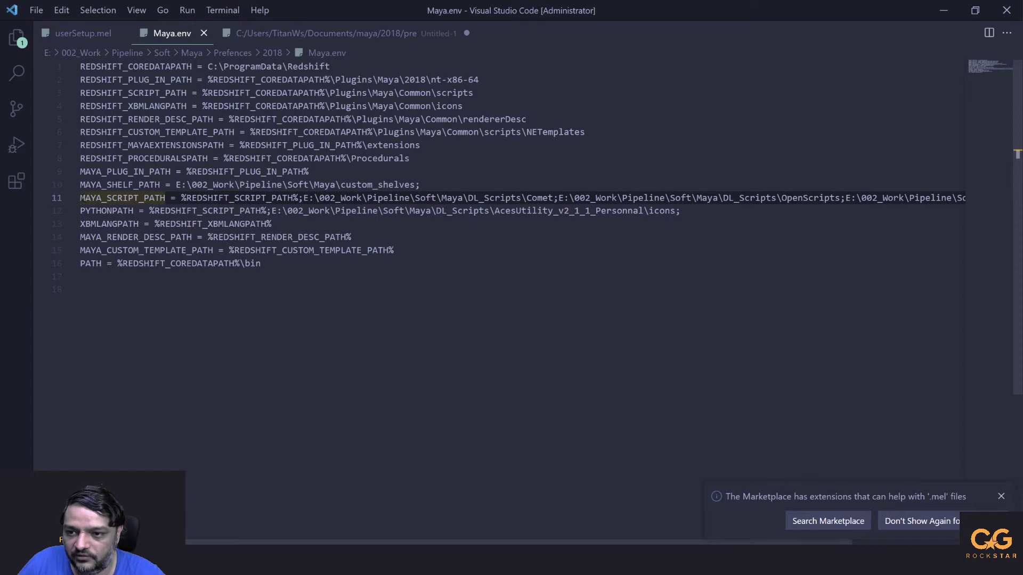
key("shift+Right")
key("shift+Right")
key("shift+Right")
key("shift+Right")
key("shift+Right")
key("shift+Right")
key("shift+Right")
key("shift+Right")
key("shift+Right")
key("shift+Right")
key("shift+Right")
key("shift+Right")
key("shift+Right")
key("shift+Right")
key("shift+Right")
key("shift+Right")
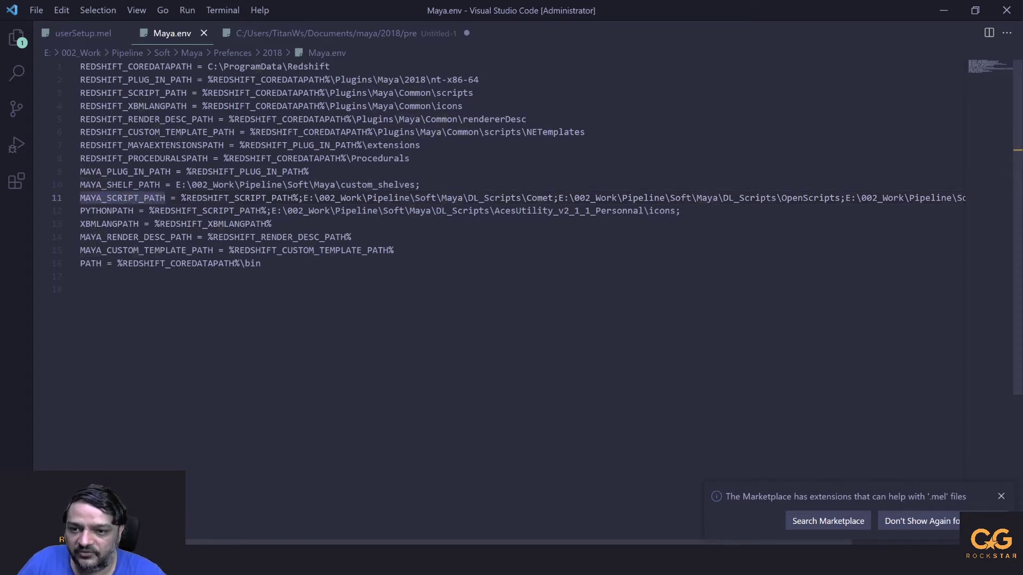
Step: Select the %REDSHIFT_SCRIPT_PATH% entry on the MAYA_SCRIPT_PATH line of Maya.env, then clear the selection
key("Right")
key("Right")
key("Right")
key("Right")
key("shift+Right")
key("shift+Right")
key("shift+Right")
key("shift+Right")
key("shift+Right")
key("shift+Right")
key("shift+Right")
key("shift+Right")
key("shift+Right")
key("shift+Right")
key("shift+Right")
key("shift+Right")
key("shift+Right")
key("shift+Right")
key("shift+Right")
key("shift+Right")
key("shift+Right")
key("shift+Right")
key("shift+Right")
key("shift+Right")
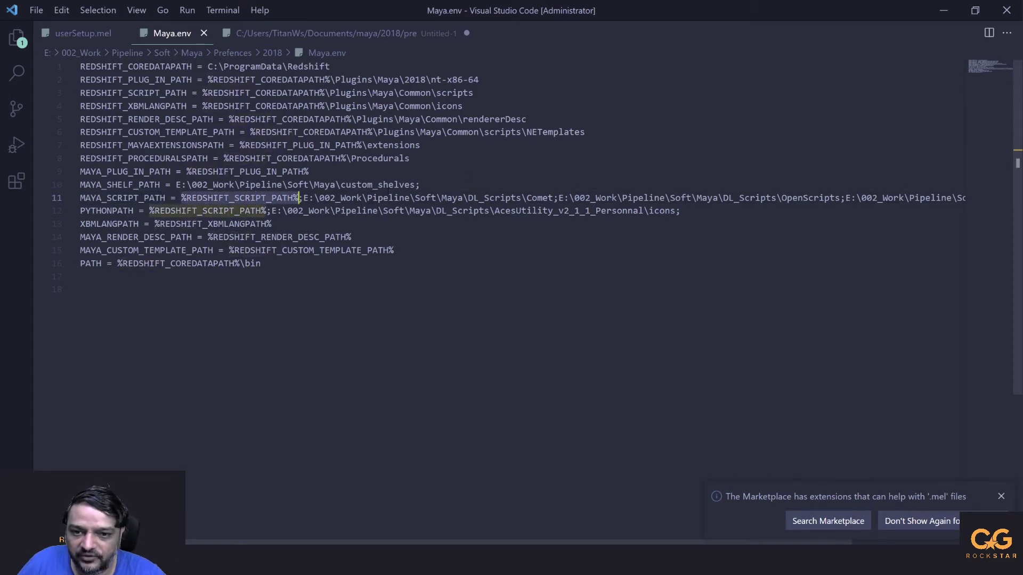
left_click(420, 184)
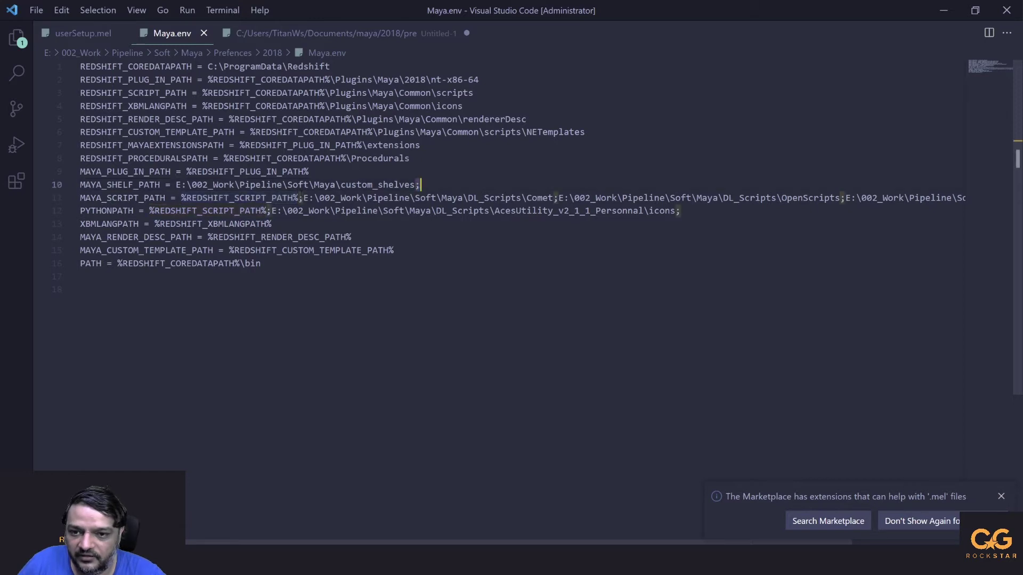
Step: Select the E:\002_Work\Pipeline\Soft\Maya\DL_Scripts\Comet path on the MAYA_SCRIPT_PATH line
left_click(304, 197)
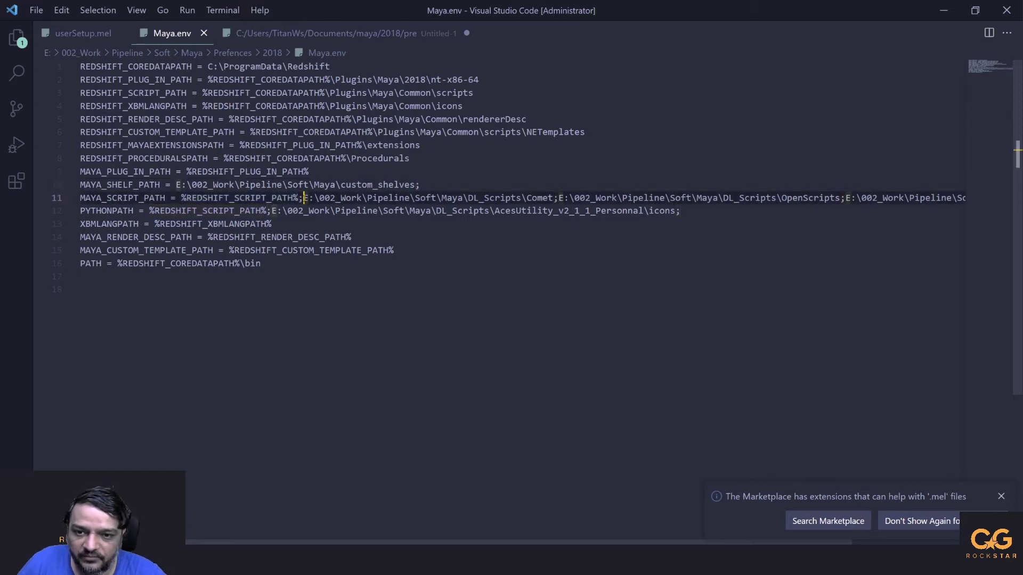
key("ctrl+shift+Right")
key("ctrl+shift+Right")
key("ctrl+shift+Right")
key("ctrl+shift+Right")
key("shift+Right")
key("shift+Right")
key("shift+Right")
key("shift+Right")
key("shift+Right")
key("shift+Right")
key("shift+Right")
key("shift+Right")
key("shift+Right")
key("shift+Right")
key("shift+Right")
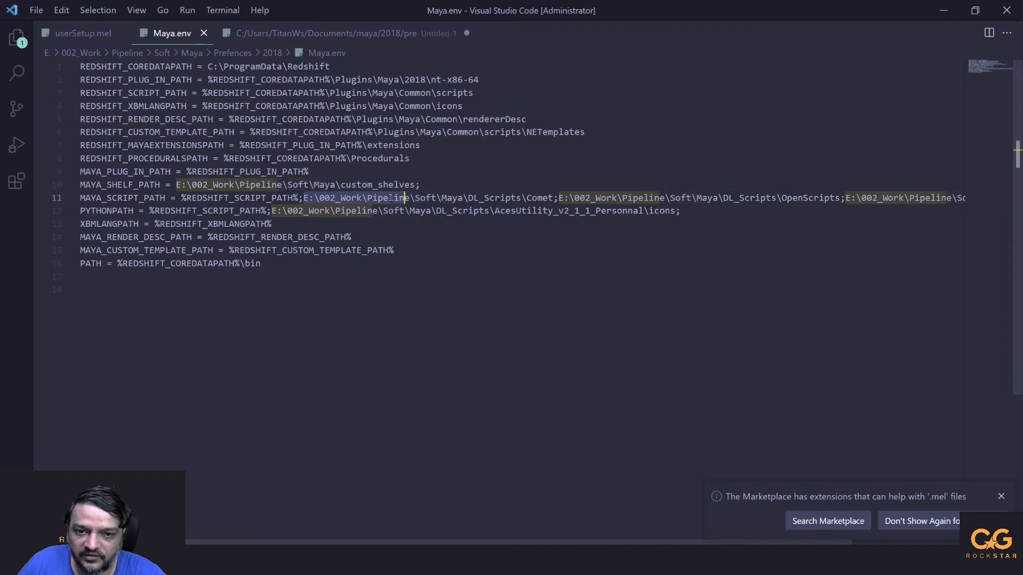
key("shift+Right")
key("shift+Right")
key("shift+Right")
key("shift+Right")
key("shift+Right")
key("shift+Right")
key("shift+Right")
key("shift+Right")
key("shift+Right")
key("shift+Right")
key("shift+Right")
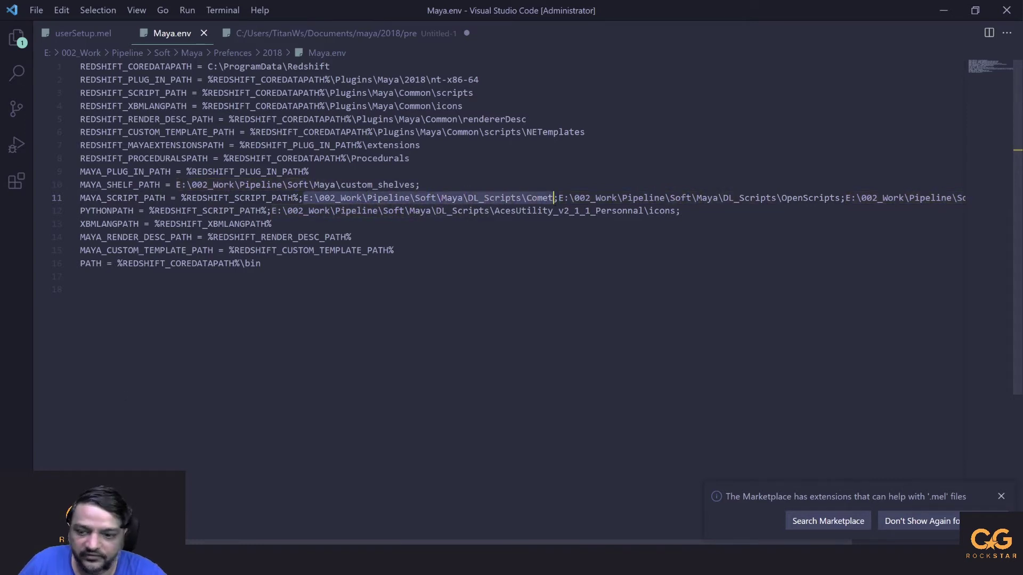
Step: Switch to File Explorer, open the Comet folder inside Maya\DL_Scripts and place its window below the script path line
key("alt+Tab")
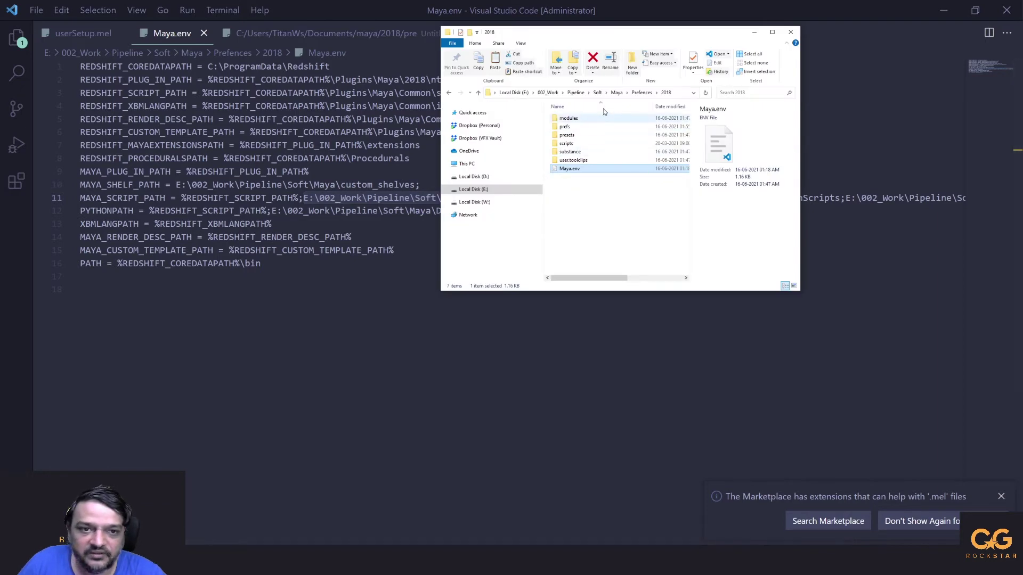
left_click(616, 94)
double_click(585, 133)
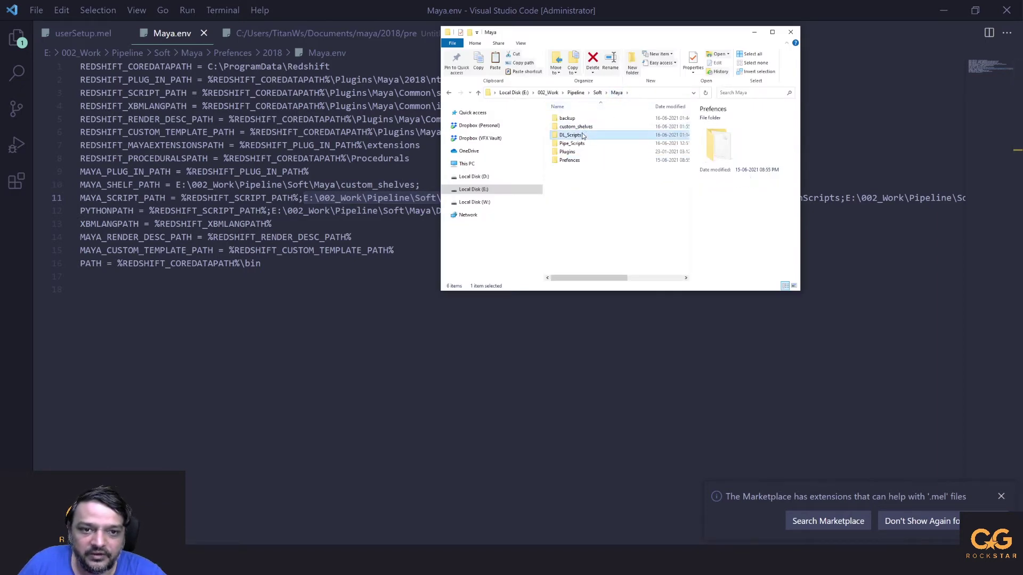
double_click(585, 133)
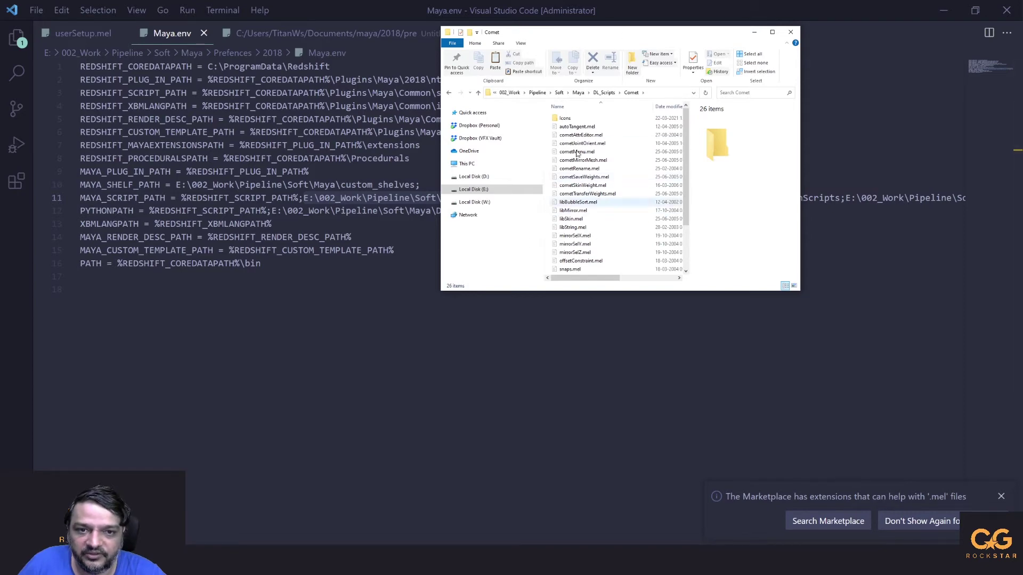
left_click_drag(598, 29, 532, 231)
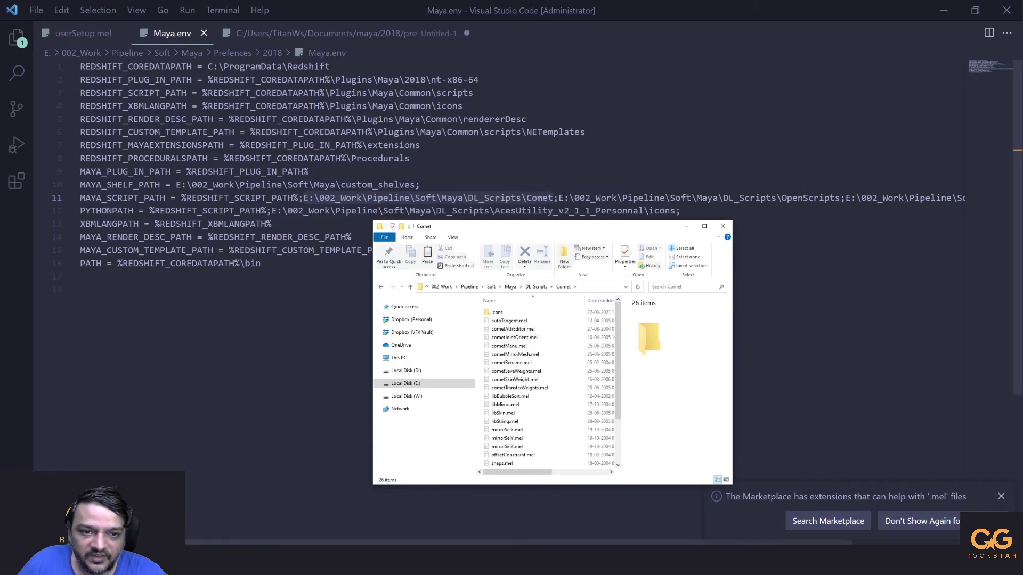
Step: Highlight the OpenScripts and Pipe_Scripts folder names in turn on the MAYA_SCRIPT_PATH line of Maya.env
left_click(563, 197)
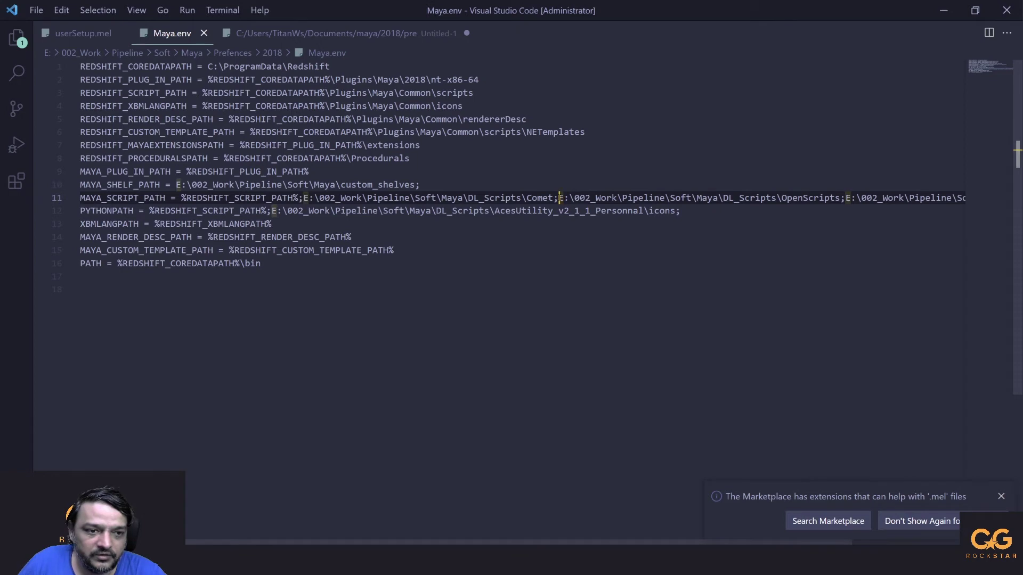
left_click_drag(841, 198, 781, 197)
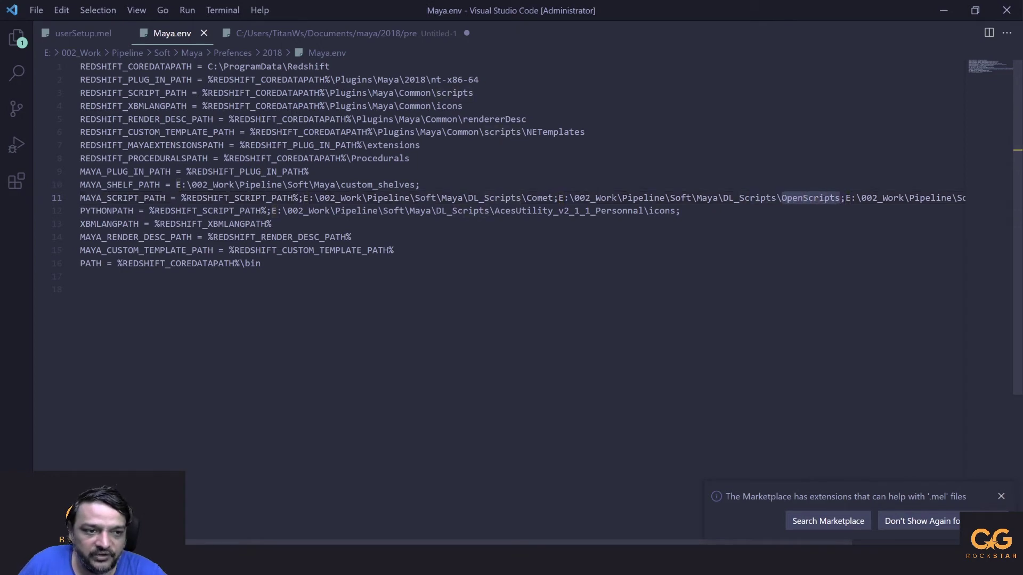
left_click_drag(495, 544, 570, 544)
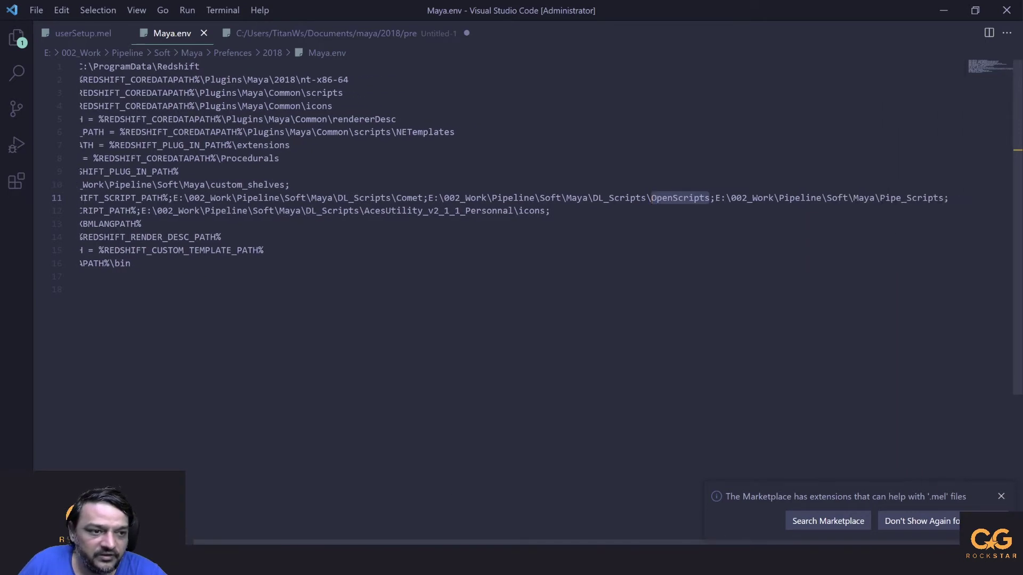
left_click_drag(880, 198, 943, 198)
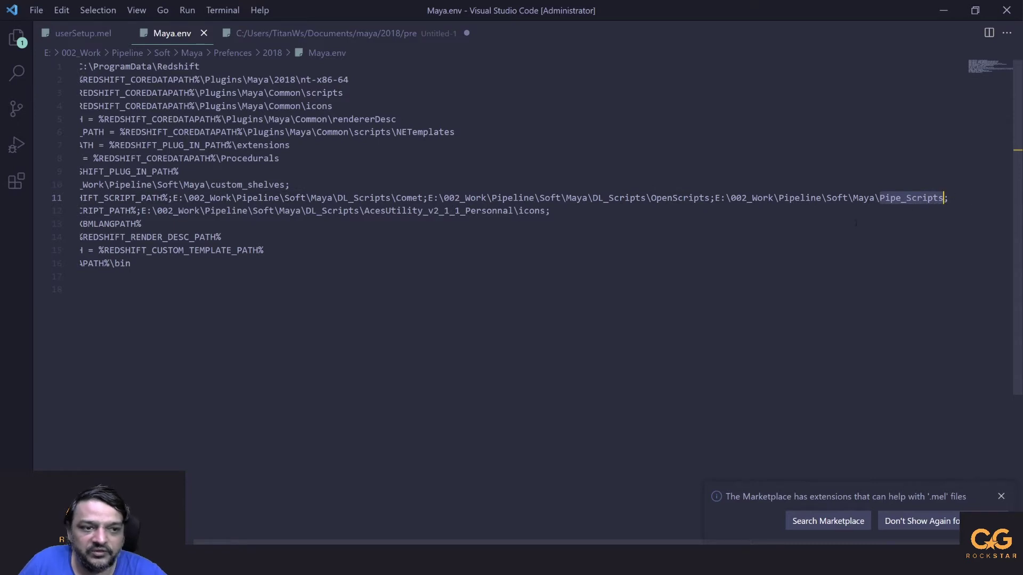
left_click_drag(366, 542, 358, 541)
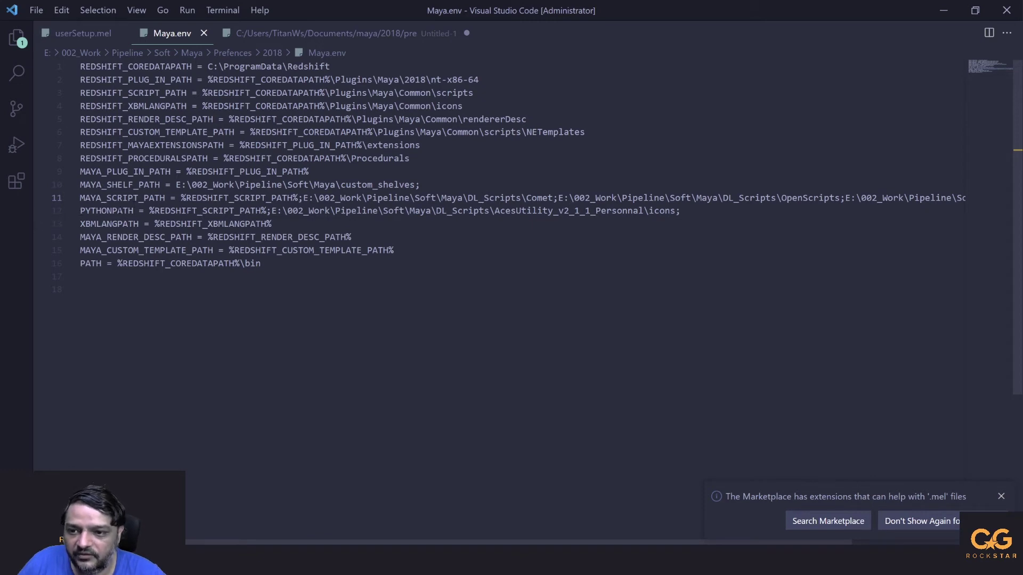
Step: Highlight the PYTHONPATH line of Maya.env and move on to the XBMLANGPATH line
left_click(78, 213)
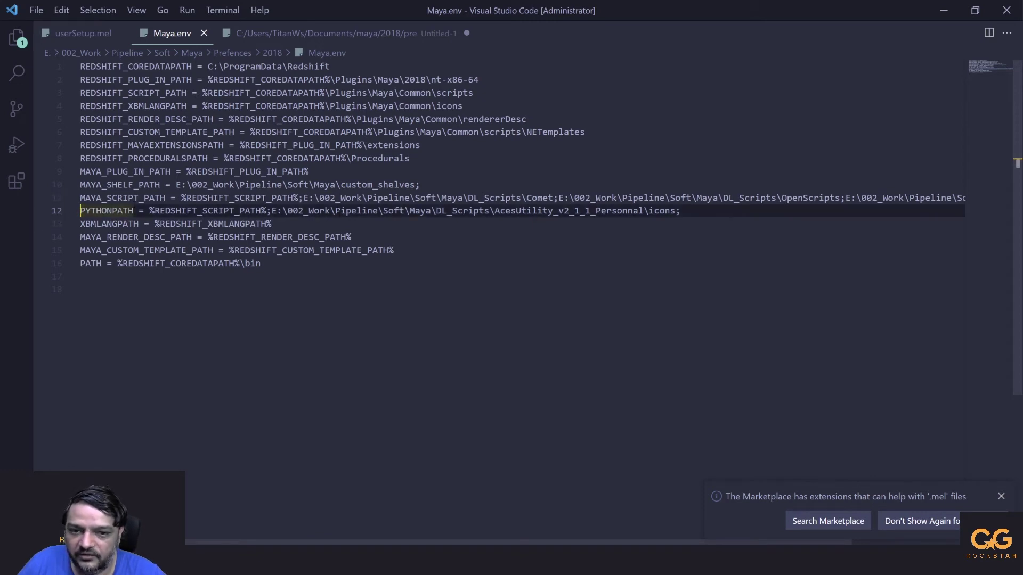
key("shift+Down")
key("Right")
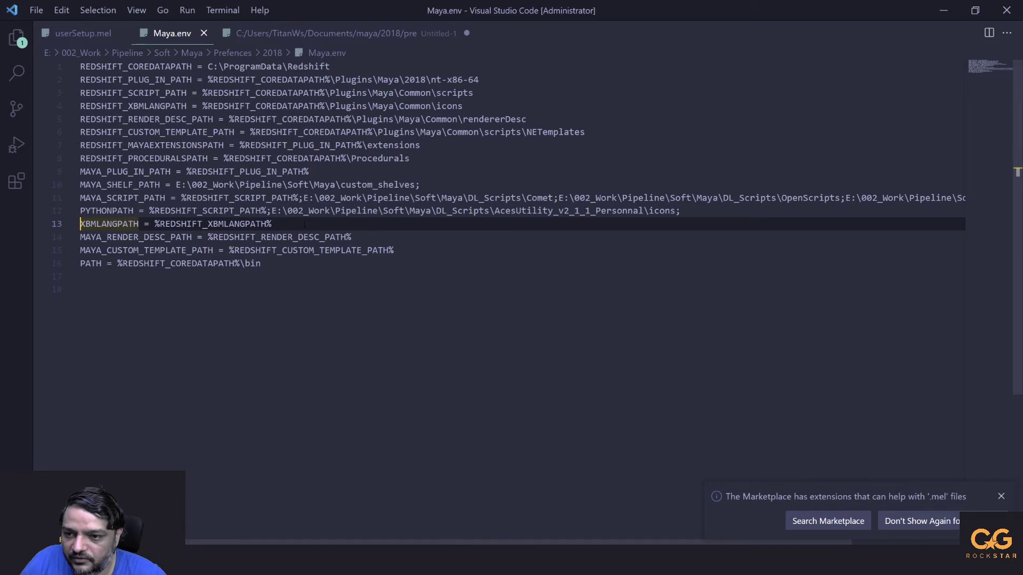
Step: Append a semicolon to the XBMLANGPATH value and copy the folder path of DL_Scripts\Comet\Icons from File Explorer
key("End")
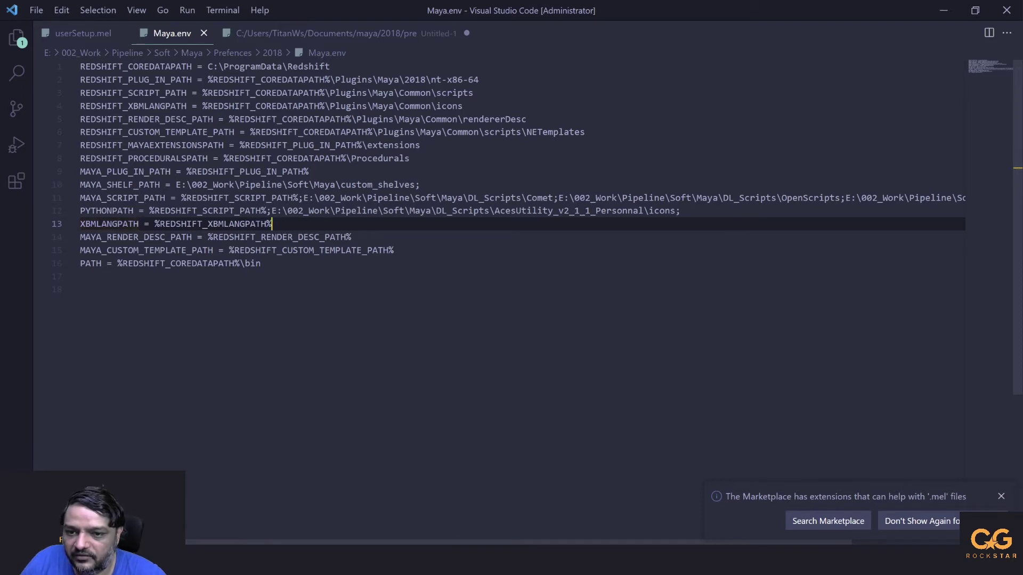
type(";")
left_click_drag(365, 4, 355, 315)
left_click(527, 145)
left_click_drag(527, 145, 512, 117)
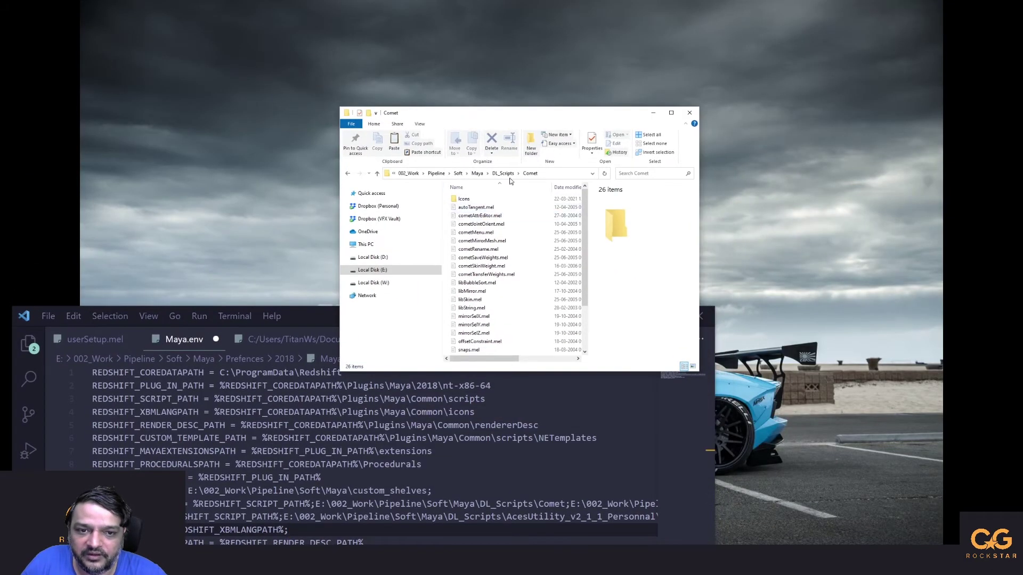
left_click(480, 200)
double_click(480, 200)
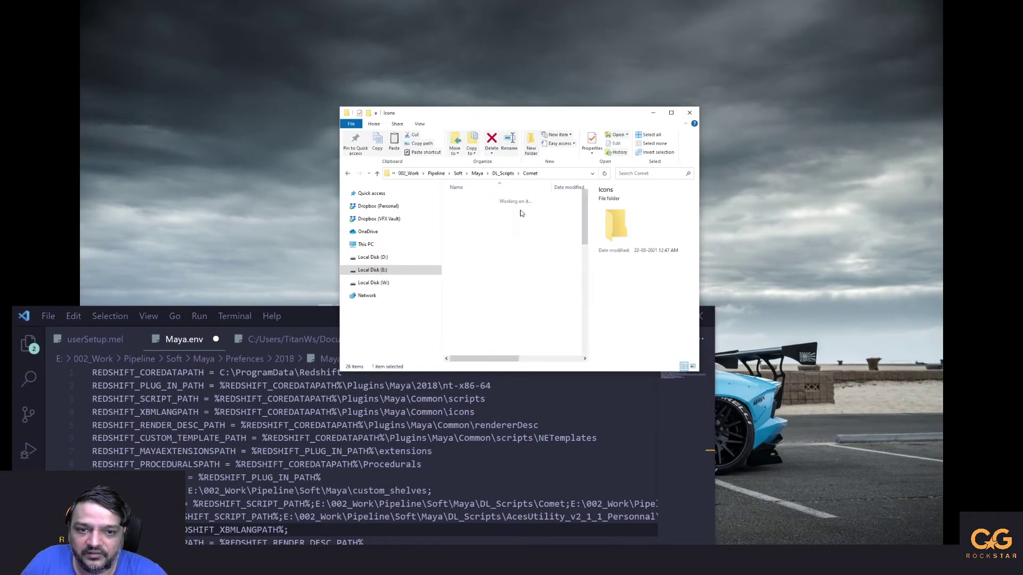
left_click(573, 175)
key("ctrl+c")
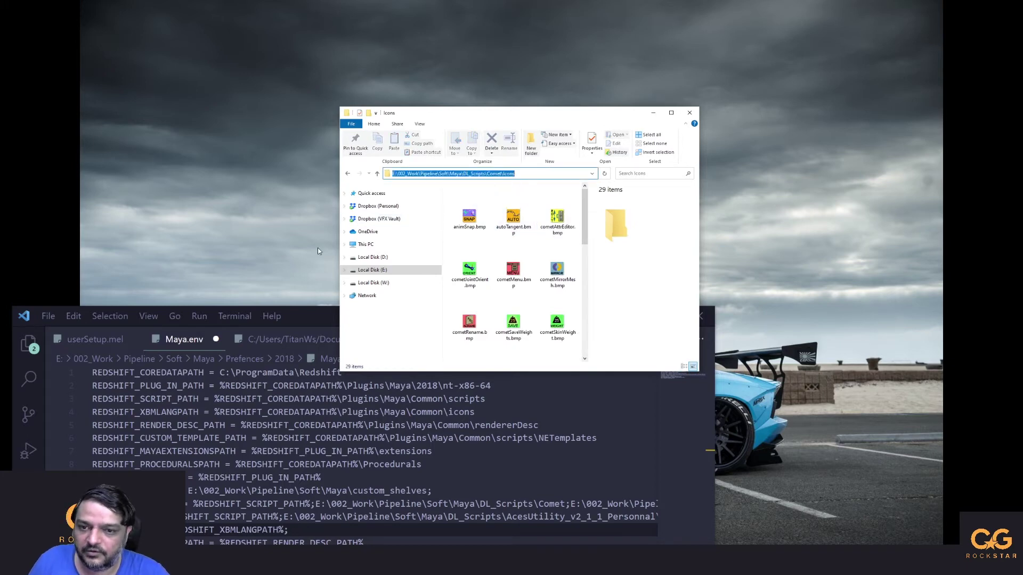
Step: Add E:\002_Work\Pipeline\Soft\Maya\DL_Scripts\Comet\Icons; to the end of the XBMLANGPATH line in Maya.env
left_click_drag(305, 319, 321, 39)
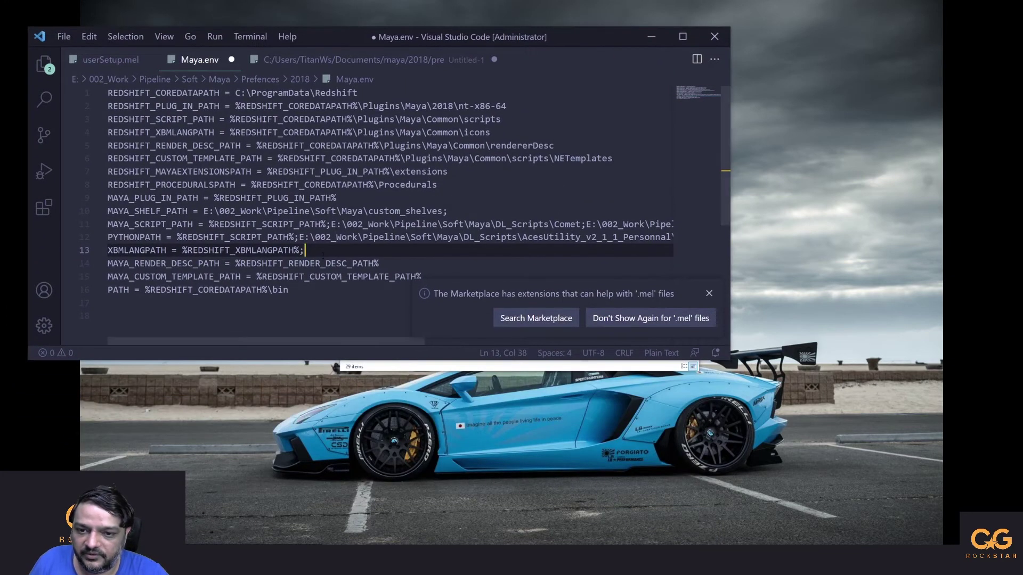
key("ctrl+v")
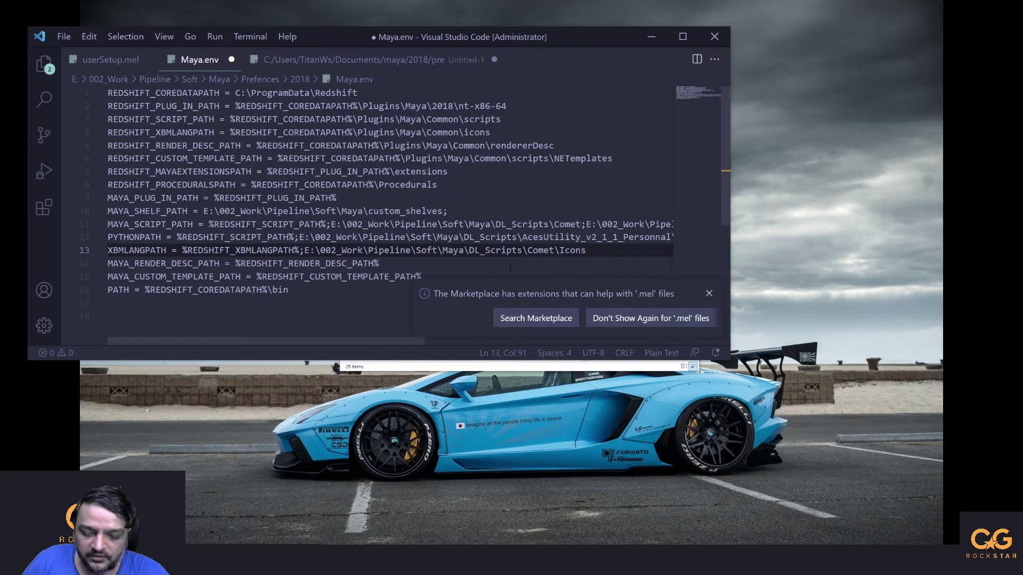
type(";")
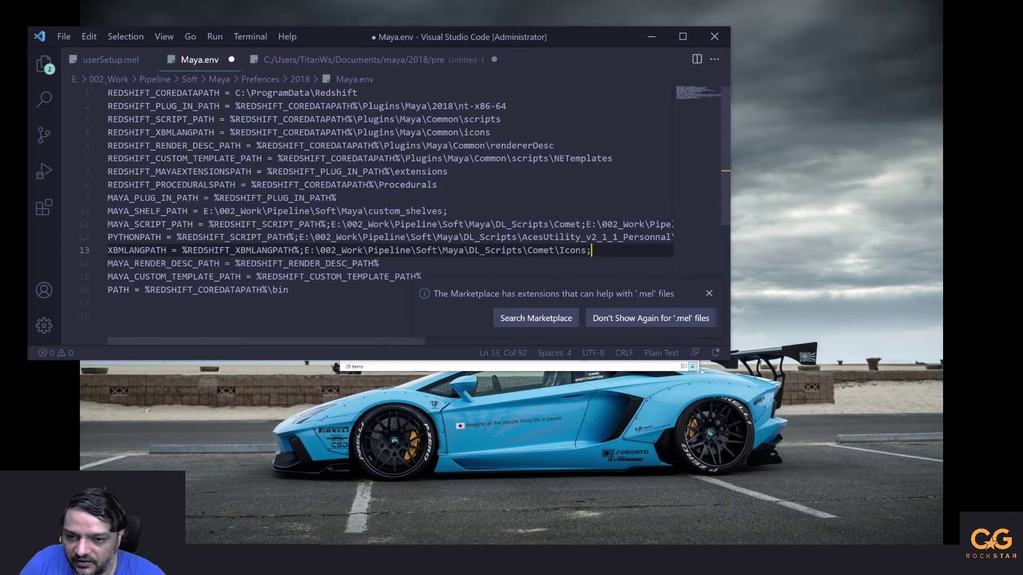
Step: Highlight the MAYA_CUSTOM_TEMPLATE_PATH and PATH lines at the end of Maya.env
key("Down")
key("Down")
key("Down")
key("shift+Up")
key("shift+Up")
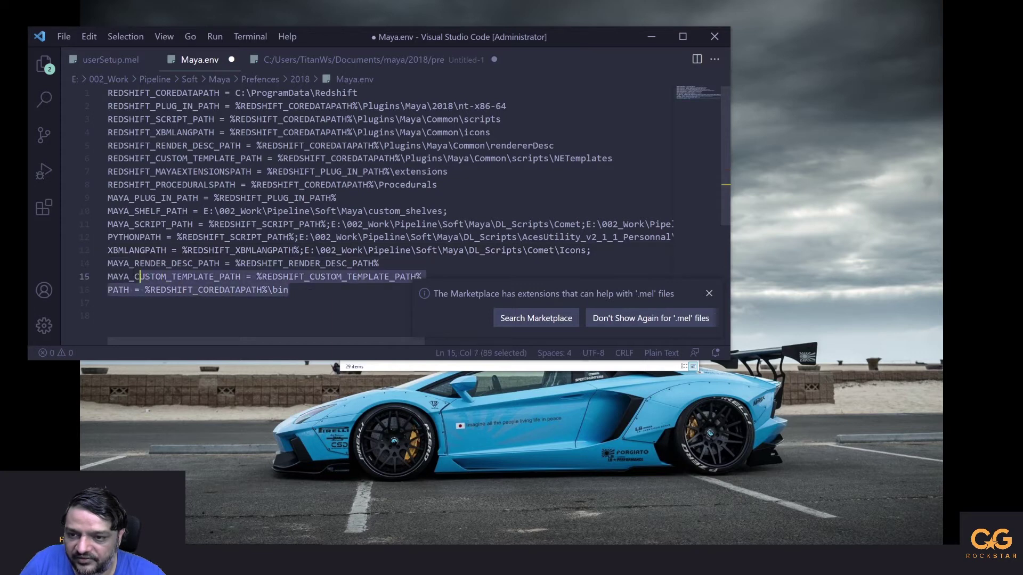
key("shift+Home")
Step: Clear the selection, save Maya.env and dismiss the Marketplace notification about .mel files
left_click(332, 304)
key("ctrl+s")
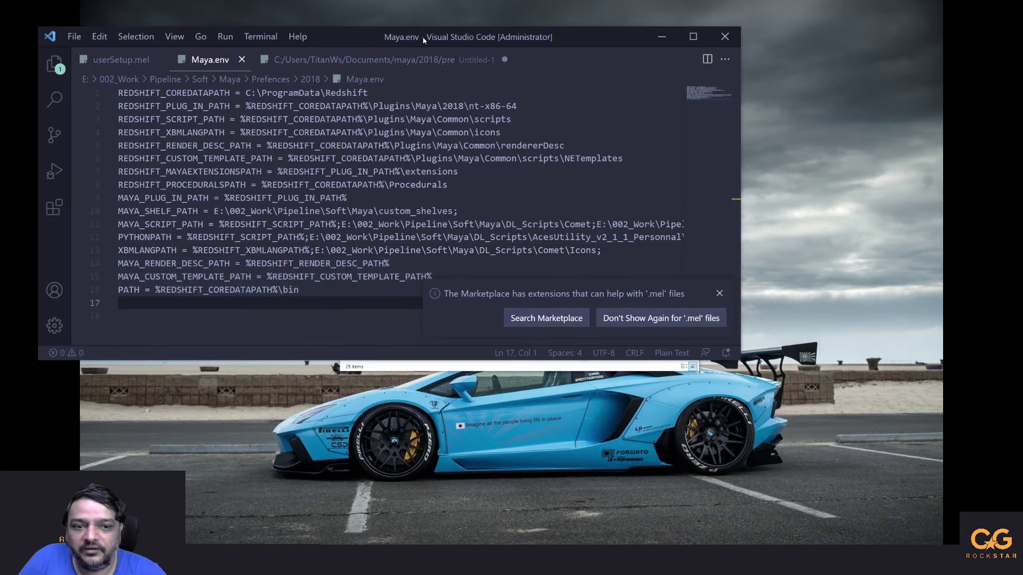
left_click(726, 294)
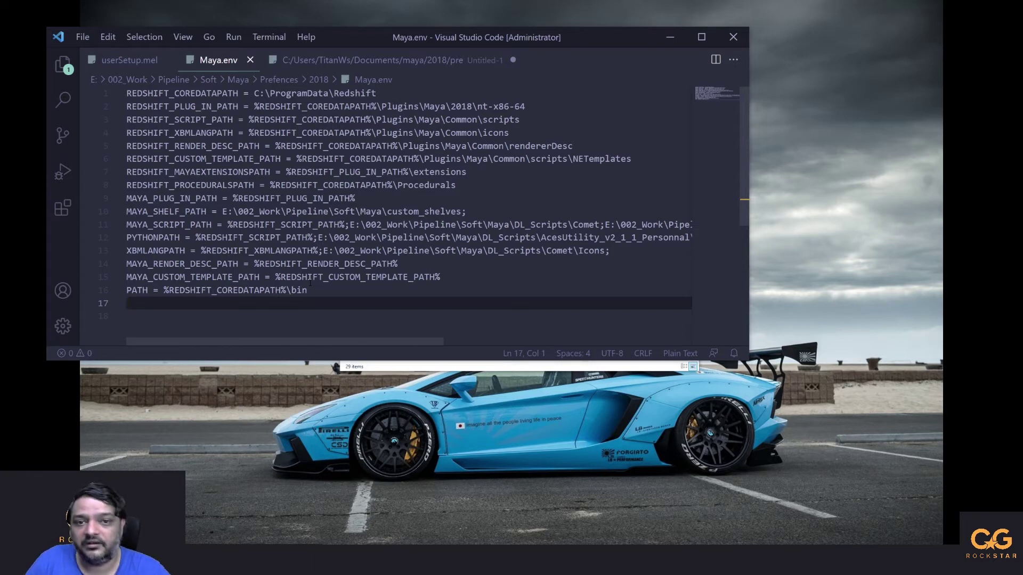
Step: Highlight the variable name MAYA_PLUG_IN_PATH on line 9 of Maya.env, then clear the selection
left_click(334, 290)
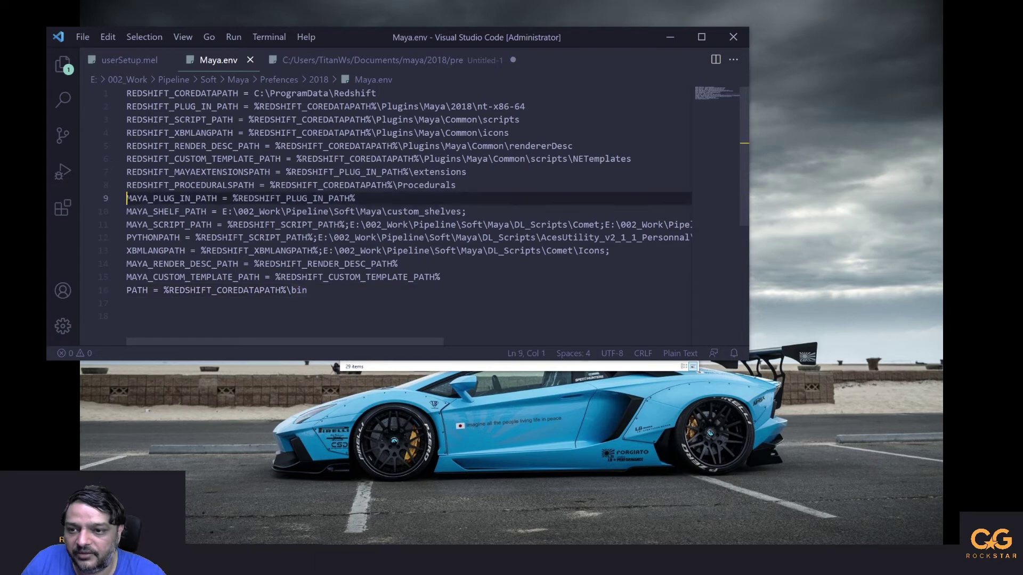
double_click(187, 198)
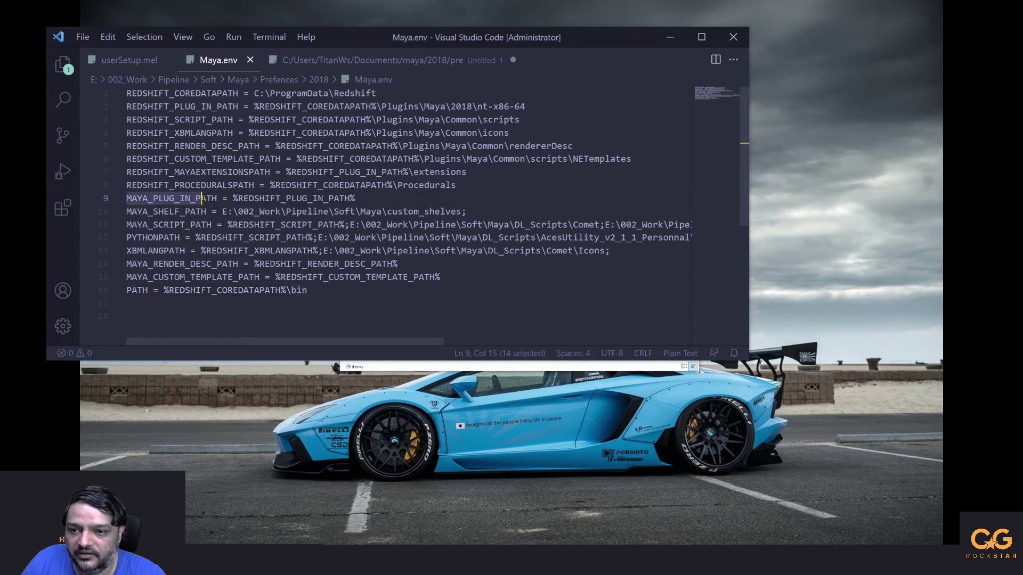
left_click(367, 198)
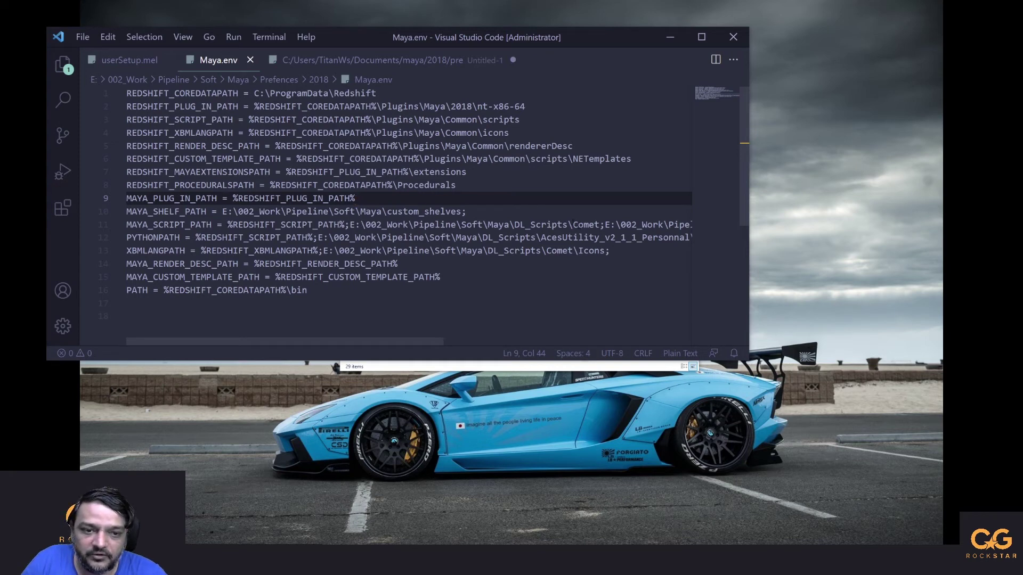
Step: Highlight the Comet and OpenScripts folder names on the MAYA_SCRIPT_PATH line and close Visual Studio Code
double_click(586, 224)
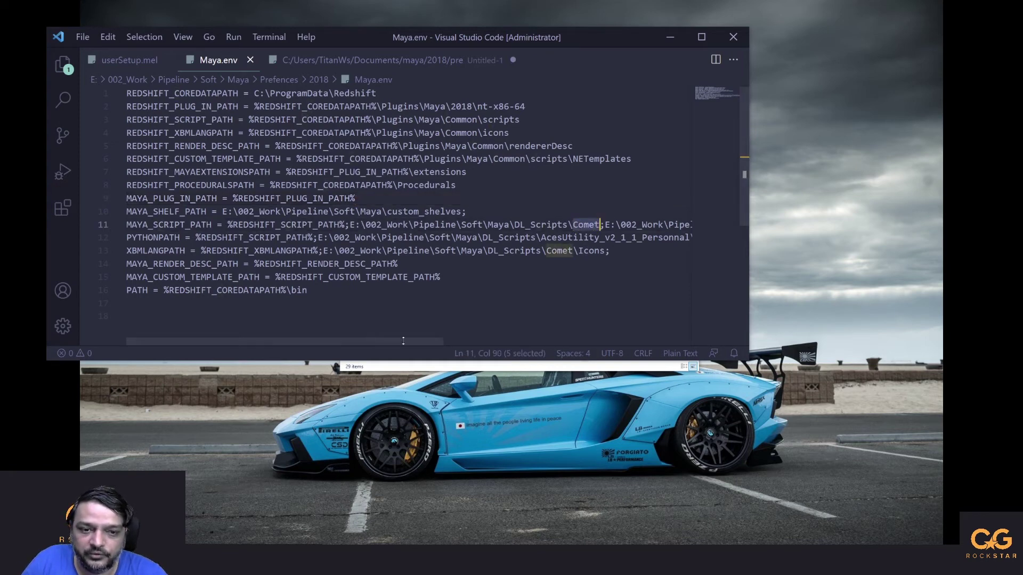
left_click_drag(418, 344, 537, 342)
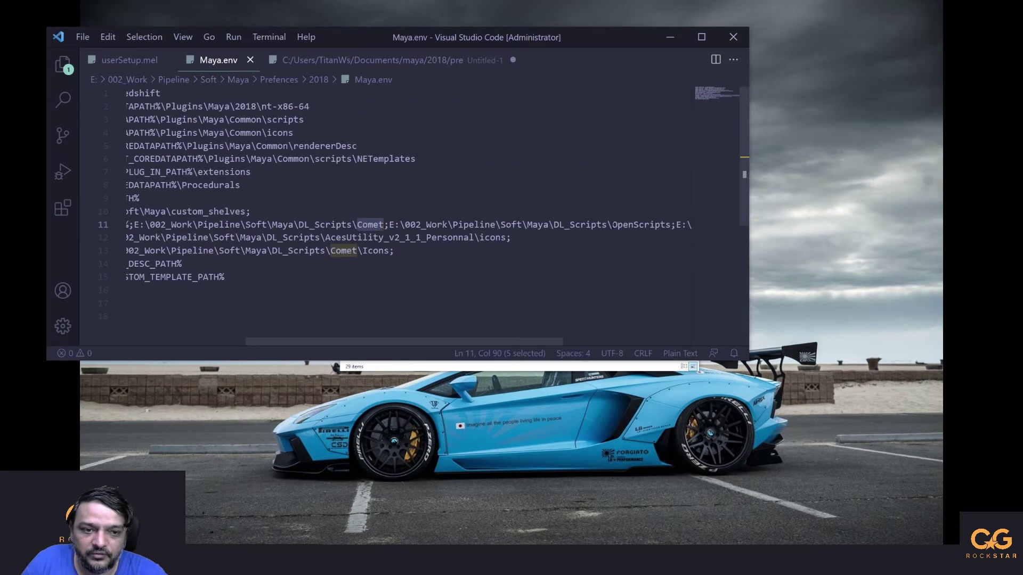
left_click_drag(613, 224, 666, 225)
left_click(734, 37)
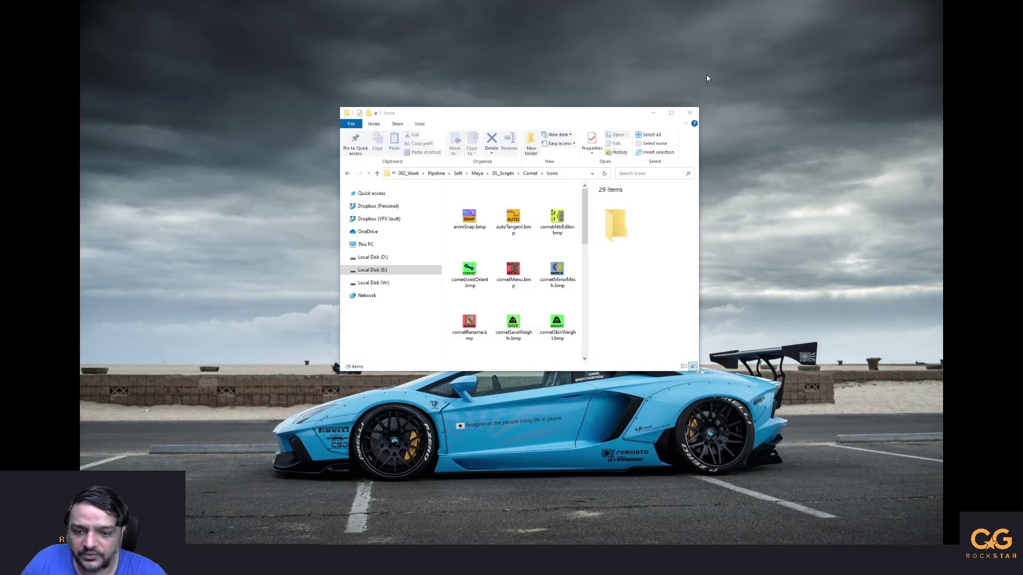
Step: Maximize File Explorer, check the shelves folder in Prefences\2018\prefs and return to the Maya folder
left_click_drag(544, 110, 410, 0)
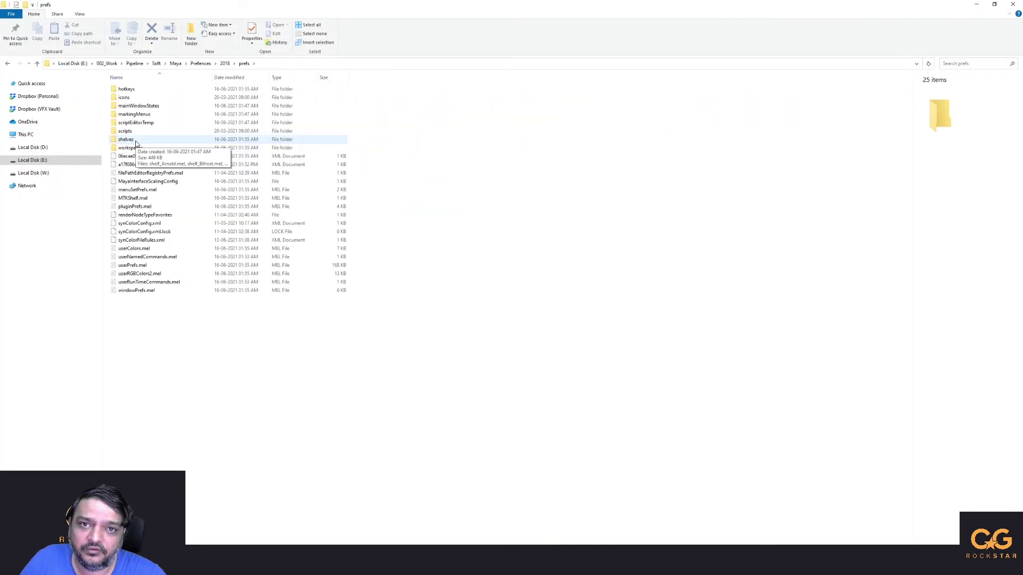
double_click(136, 141)
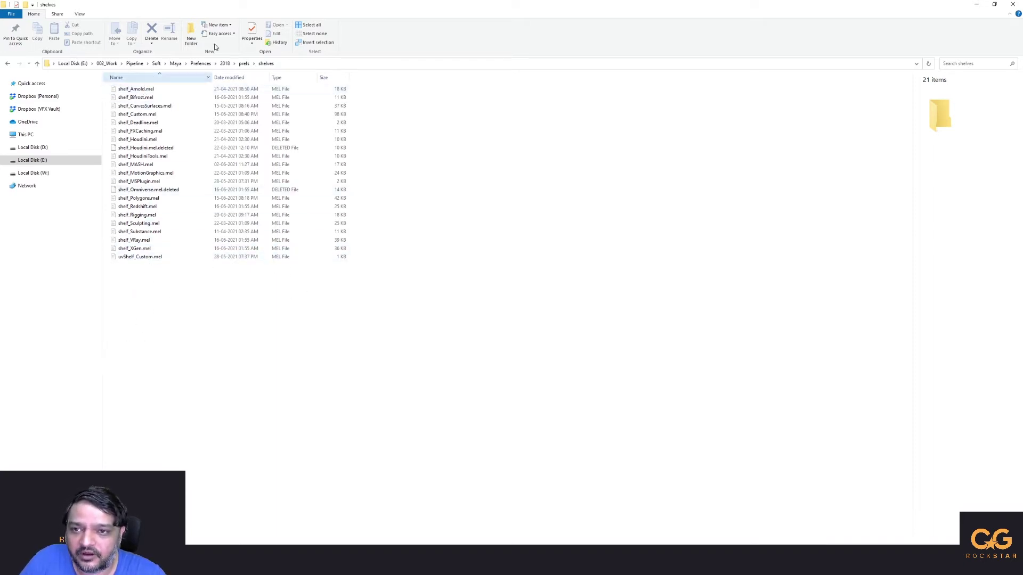
left_click(175, 63)
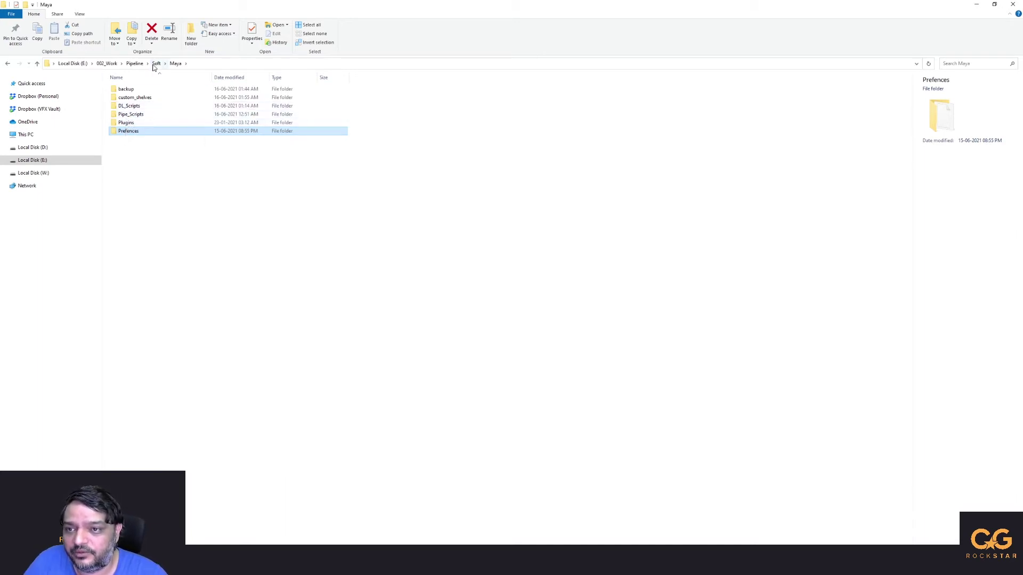
Step: Check the shelf files in the custom_shelves folder, go up to the Soft folder and return to the Maya folder
double_click(162, 98)
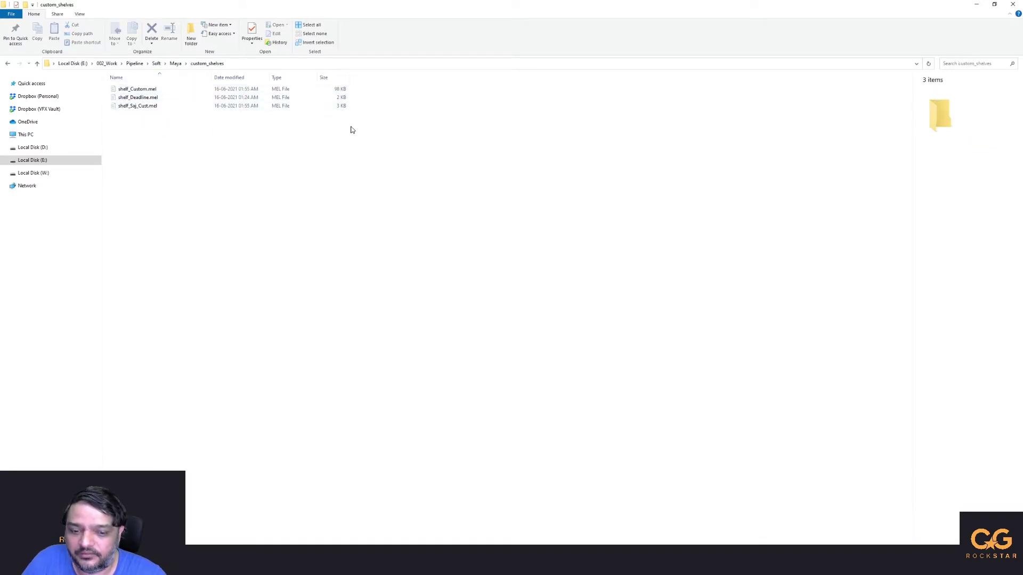
left_click(176, 64)
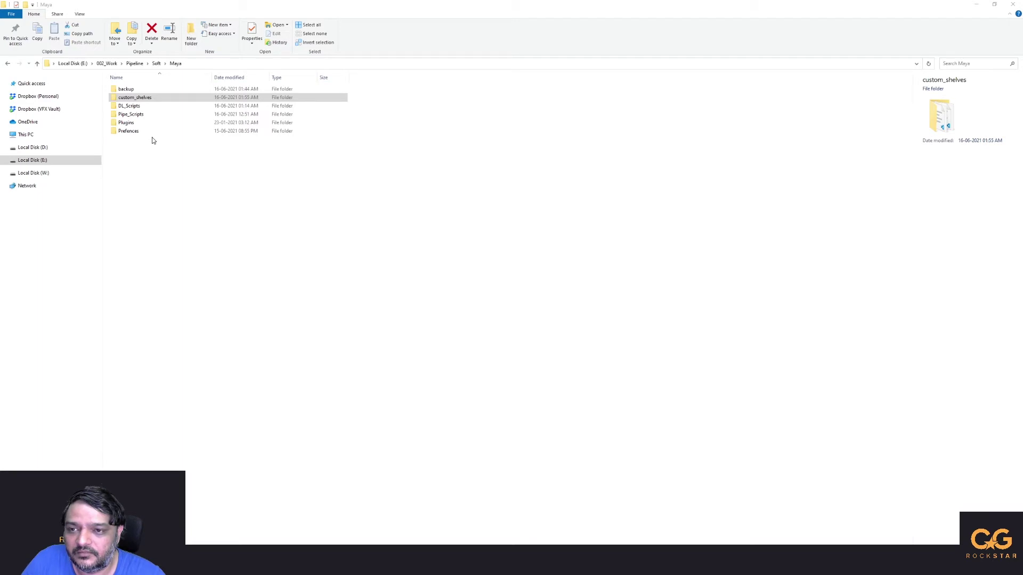
left_click(157, 64)
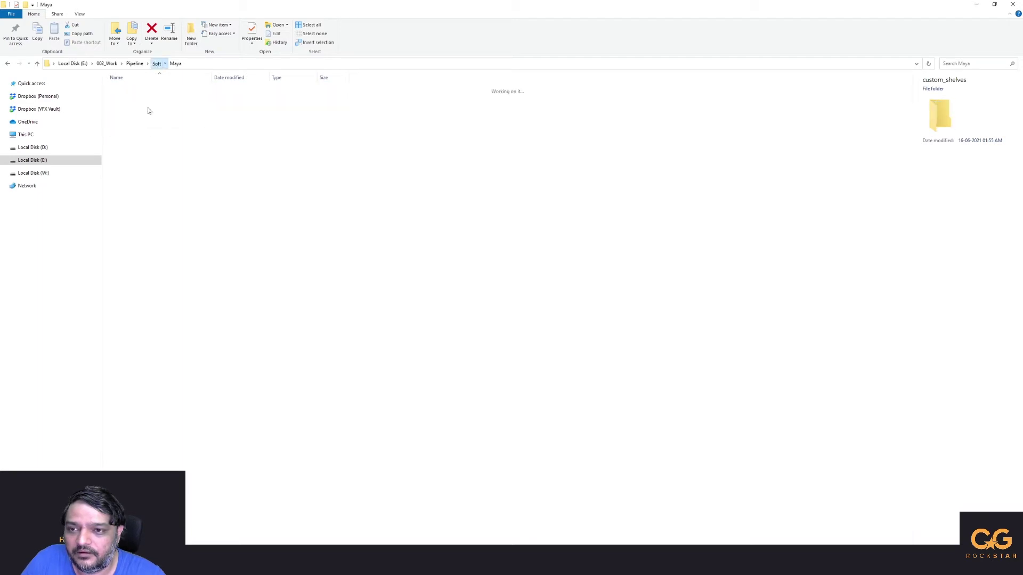
double_click(126, 106)
Step: Open the shelves folder in Prefences\2018\prefs and restore File Explorer to a smaller window in front of Maya
left_click(131, 133)
double_click(131, 133)
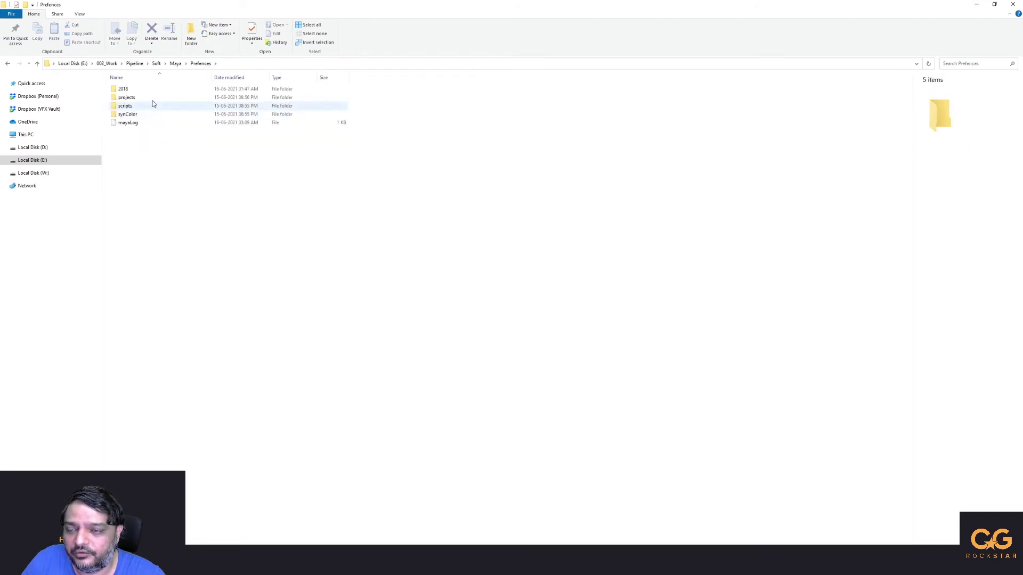
double_click(149, 89)
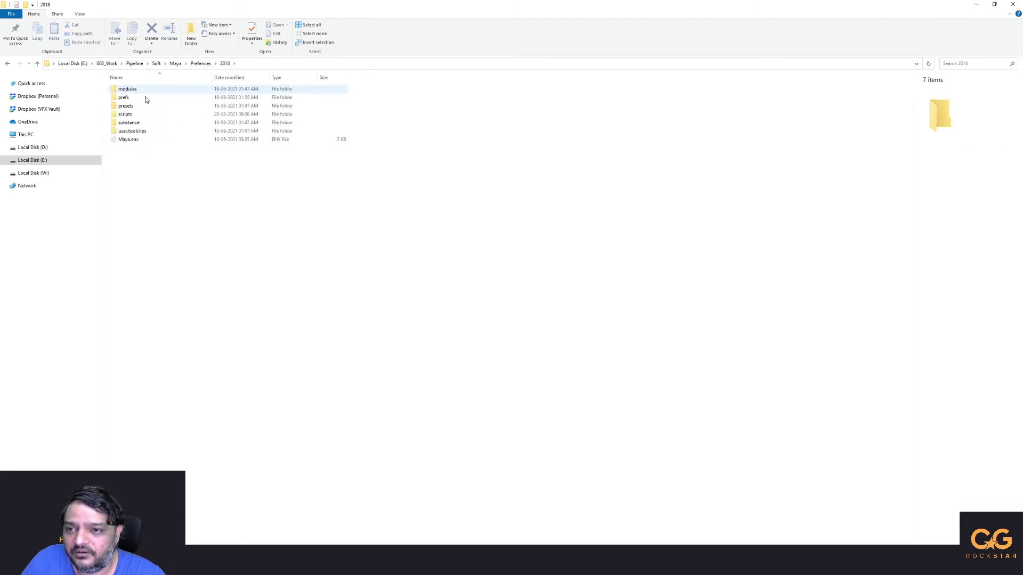
double_click(144, 98)
double_click(142, 140)
left_click_drag(367, 11, 519, 69)
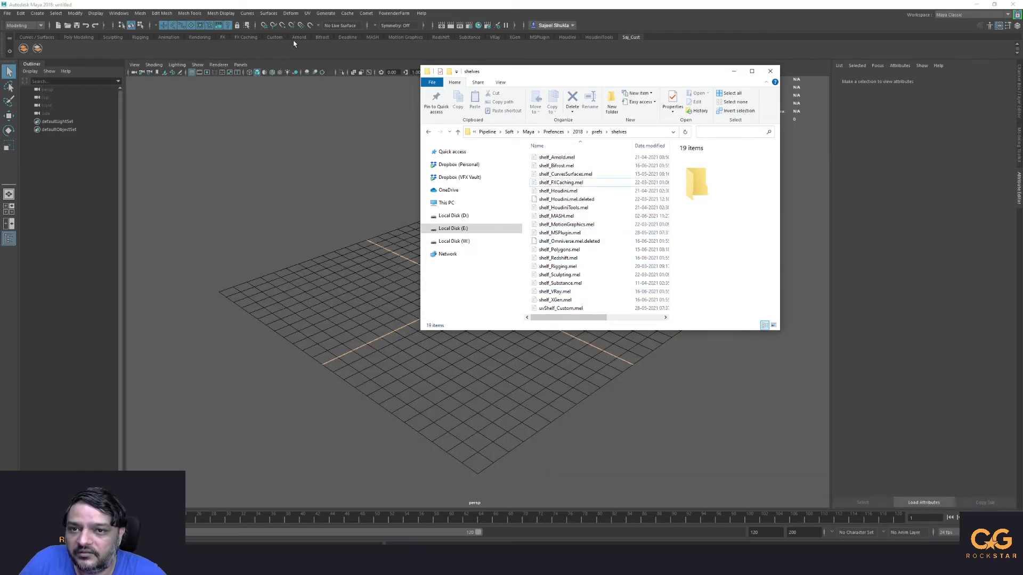
Step: Look through the Custom, Deadline and Saj_Cust shelves in Maya
left_click(274, 37)
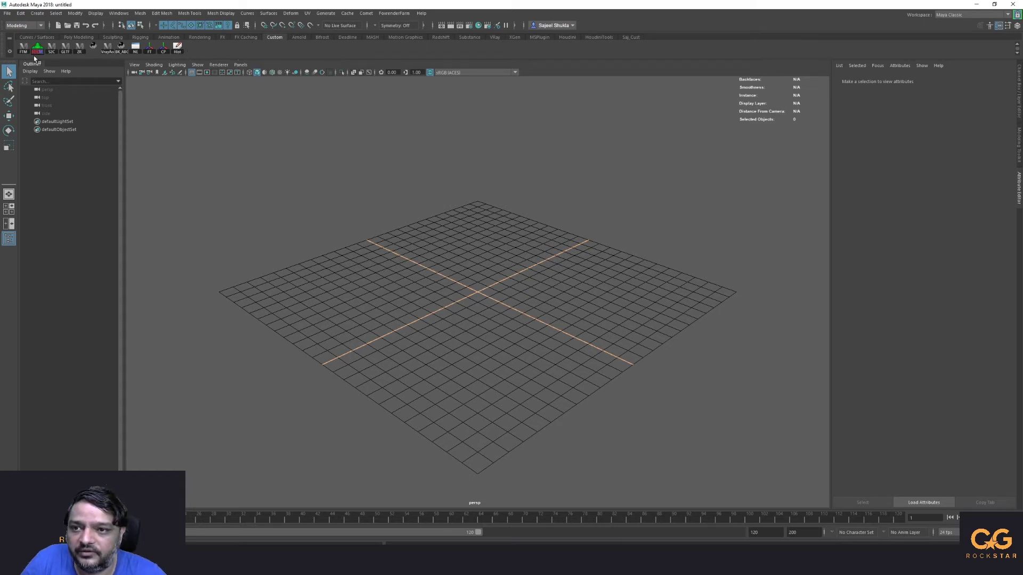
scroll(197, 53, "down", 3)
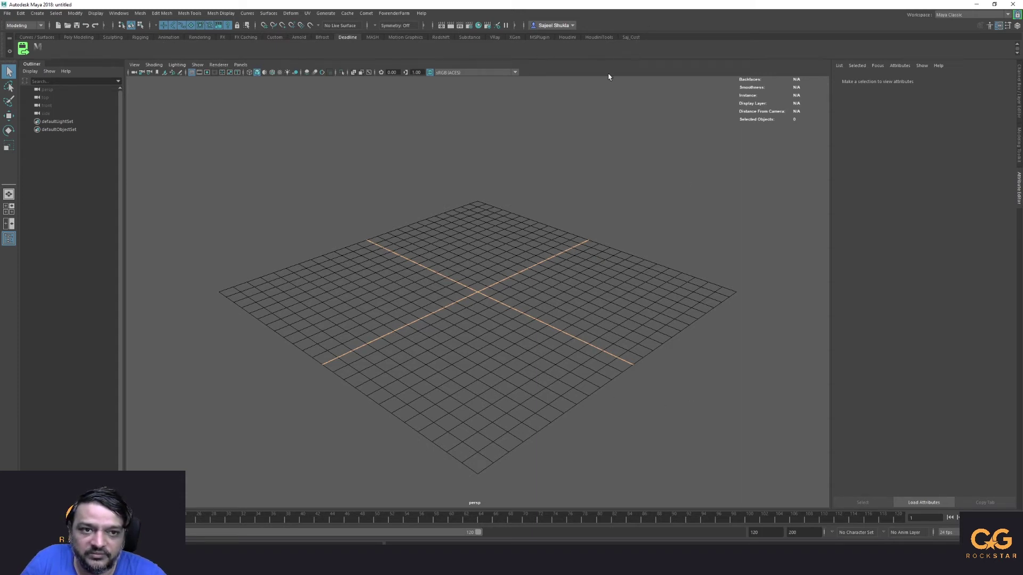
left_click(630, 37)
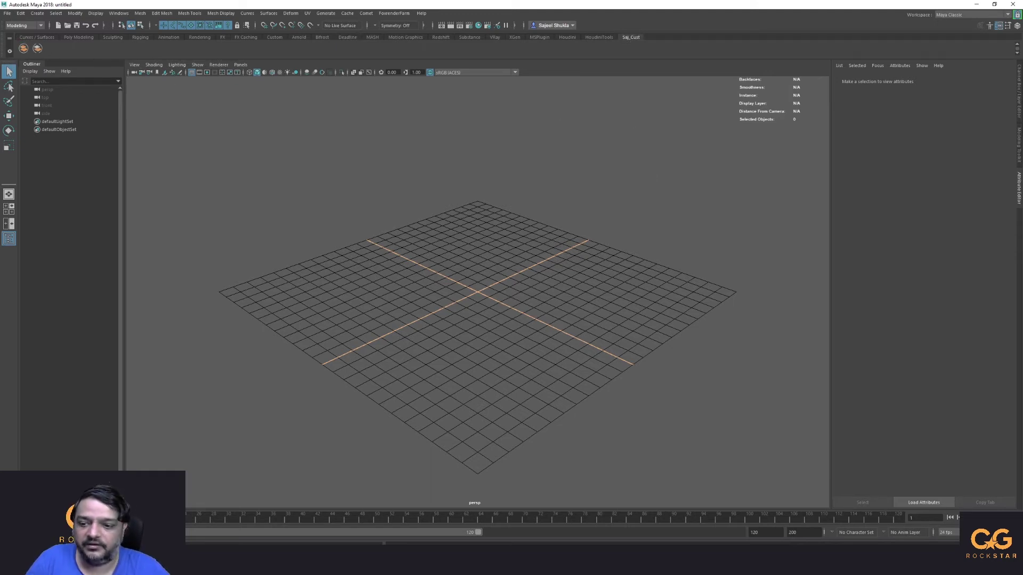
Step: Restore Maya to a smaller, widened window and arrange it beside the File Explorer window showing the shelves folder
key("alt+Tab")
left_click_drag(618, 74, 788, 156)
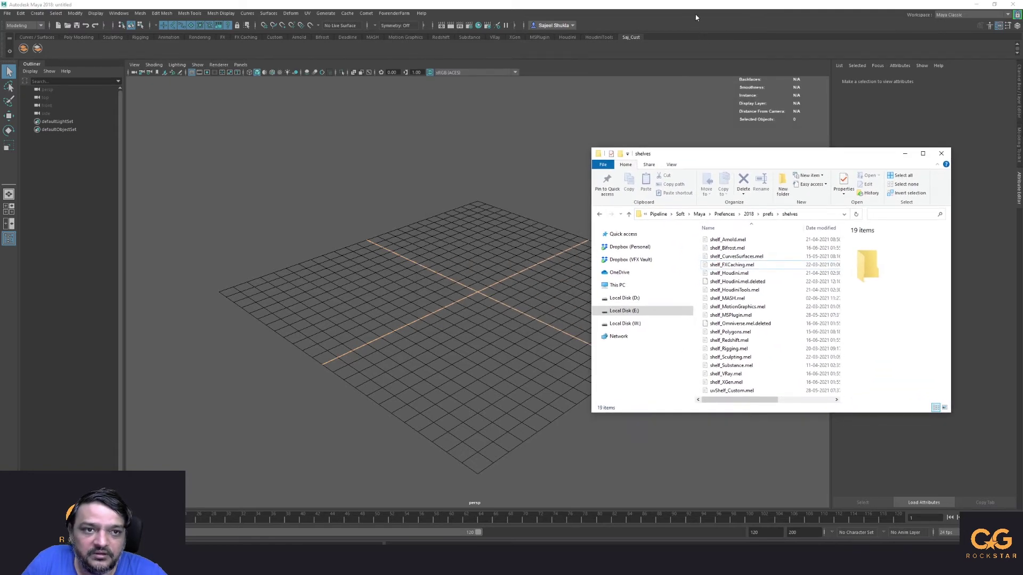
double_click(656, 7)
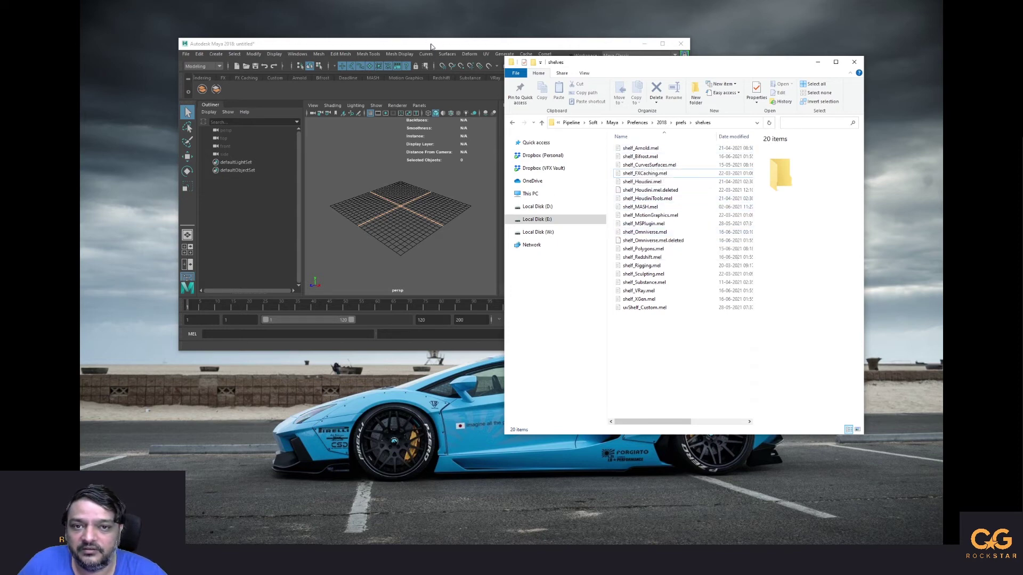
left_click_drag(432, 46, 360, 47)
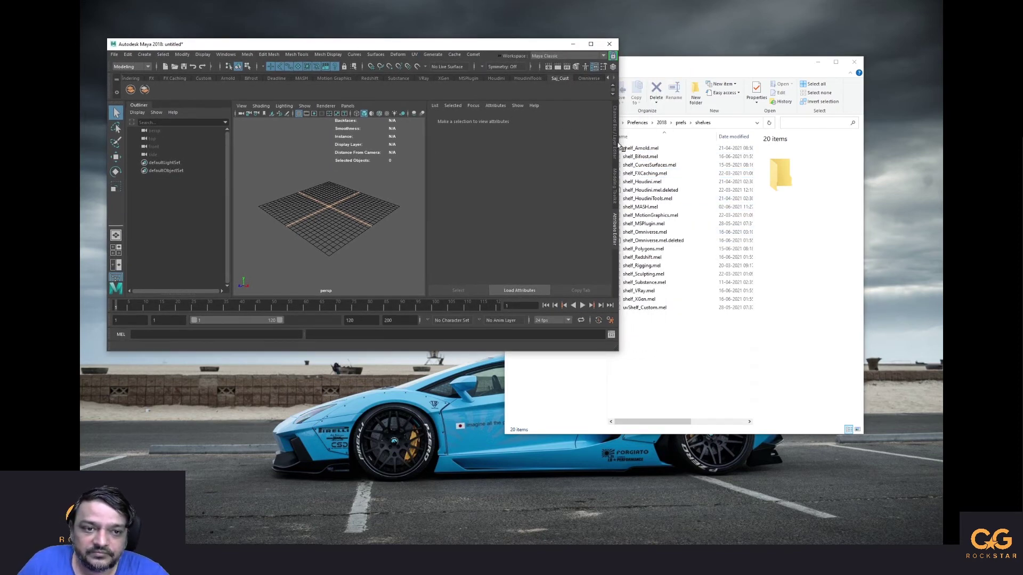
left_click_drag(618, 146, 744, 149)
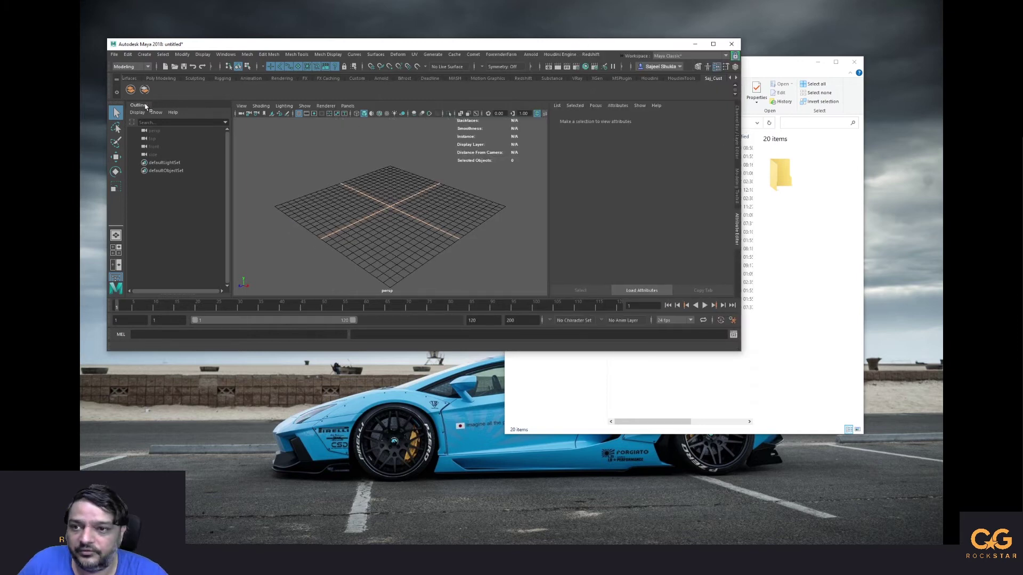
left_click(655, 390)
left_click_drag(696, 64, 786, 181)
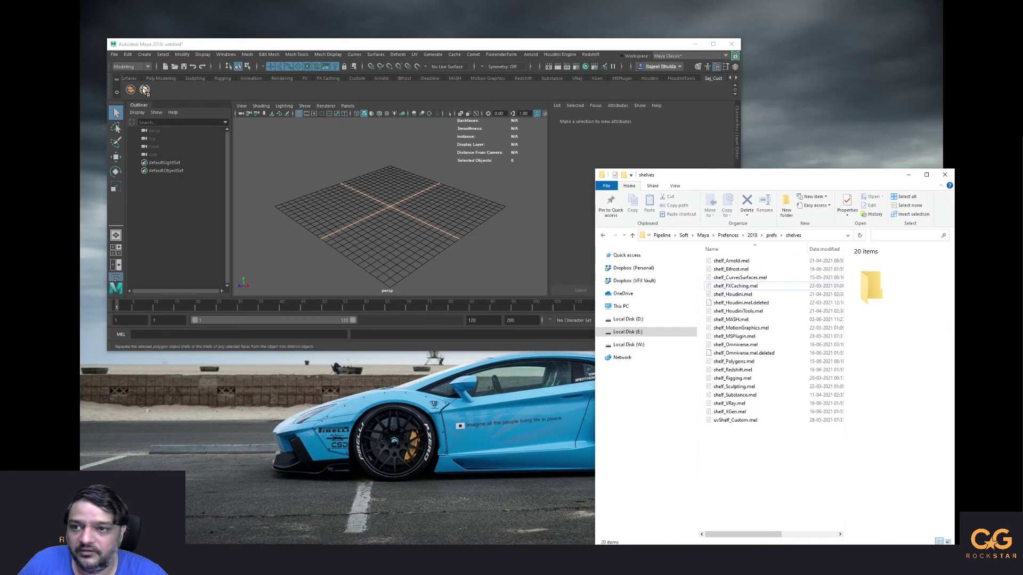
Step: Create a new Maya shelf named TestShelf
left_click(116, 91)
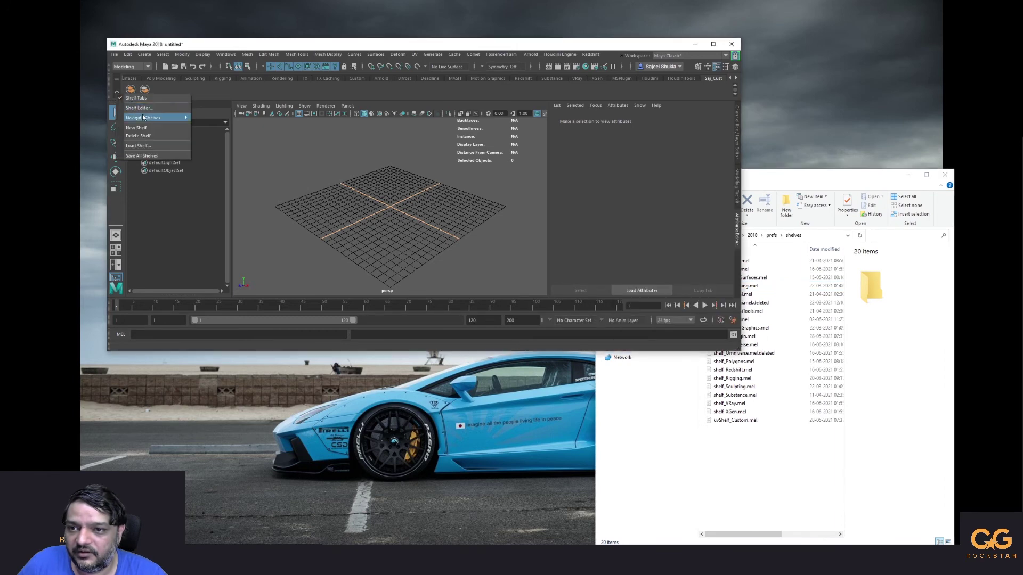
left_click(152, 129)
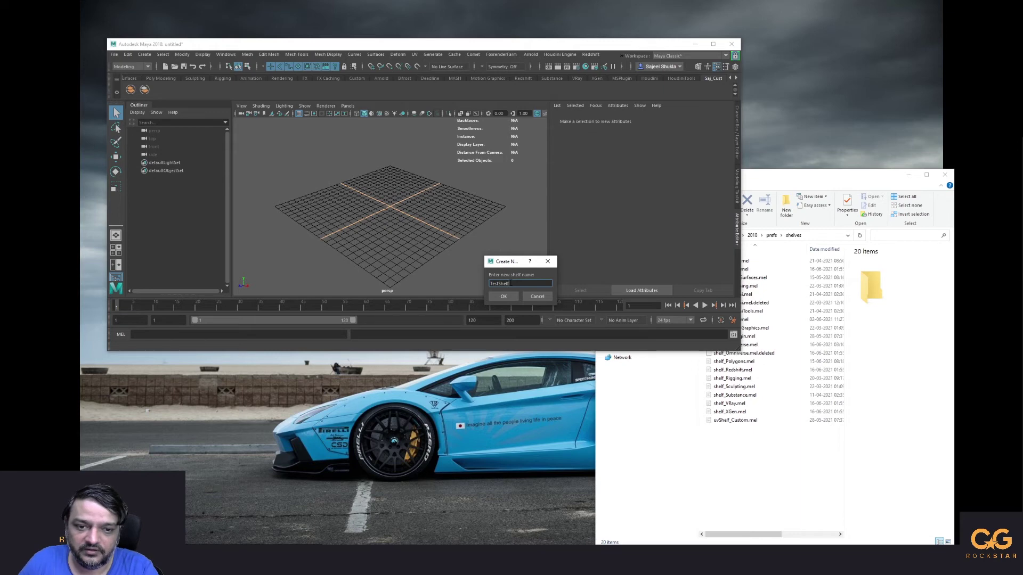
key("Return")
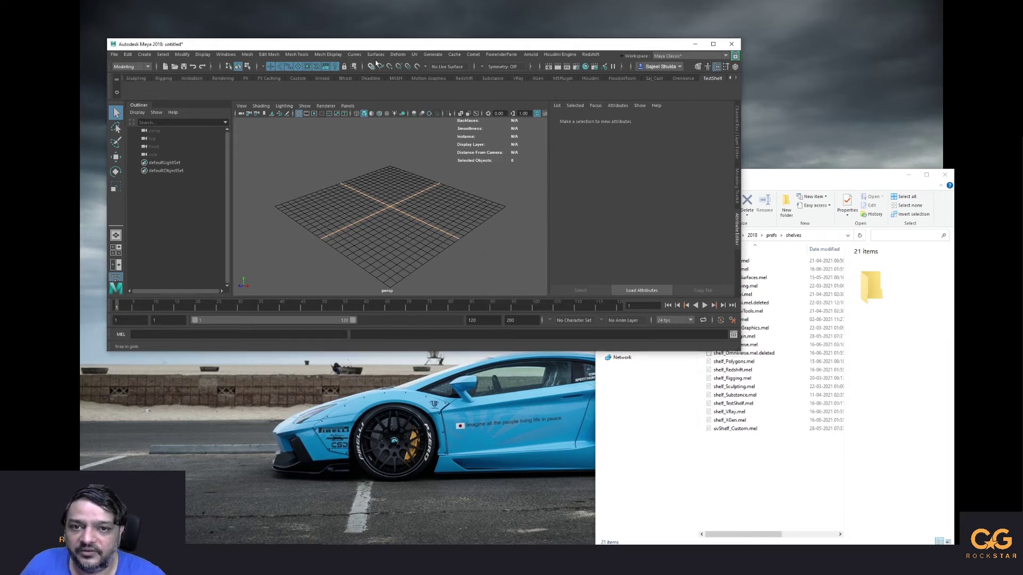
Step: Add the Blend Shape, Cluster, Curve Warp, Delta Mush and Tension deformers to the TestShelf shelf
left_click(397, 54)
left_click(409, 78, "ctrl+shift")
left_click(425, 84, "ctrl+shift")
left_click(423, 91, "ctrl+shift")
left_click(421, 98, "ctrl+shift")
left_click(417, 105, "ctrl+shift")
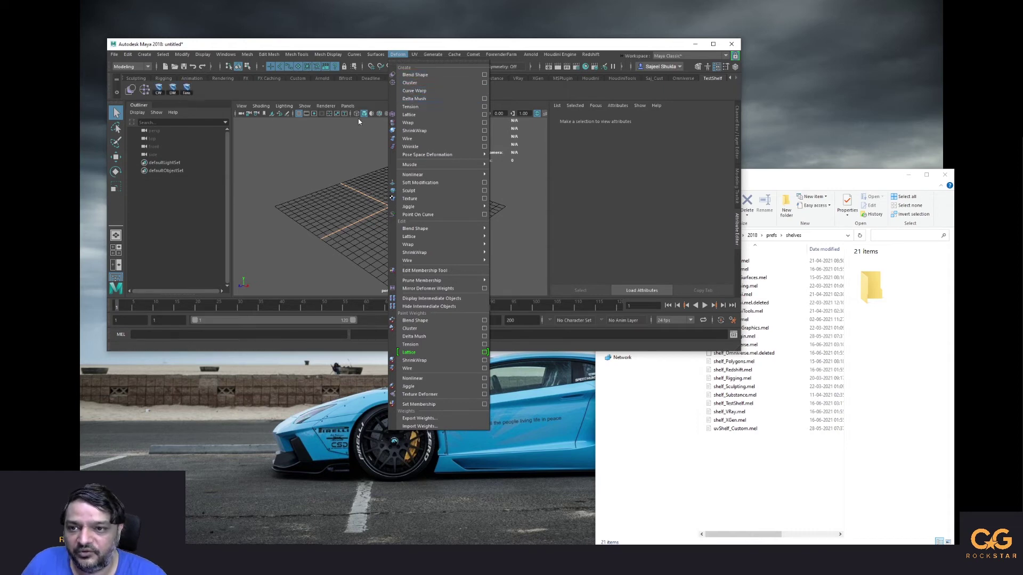
left_click(328, 189)
Step: Switch to File Explorer, move its window closer to Maya and select shelf_TestShelf.mel in the shelves folder
left_click(742, 218)
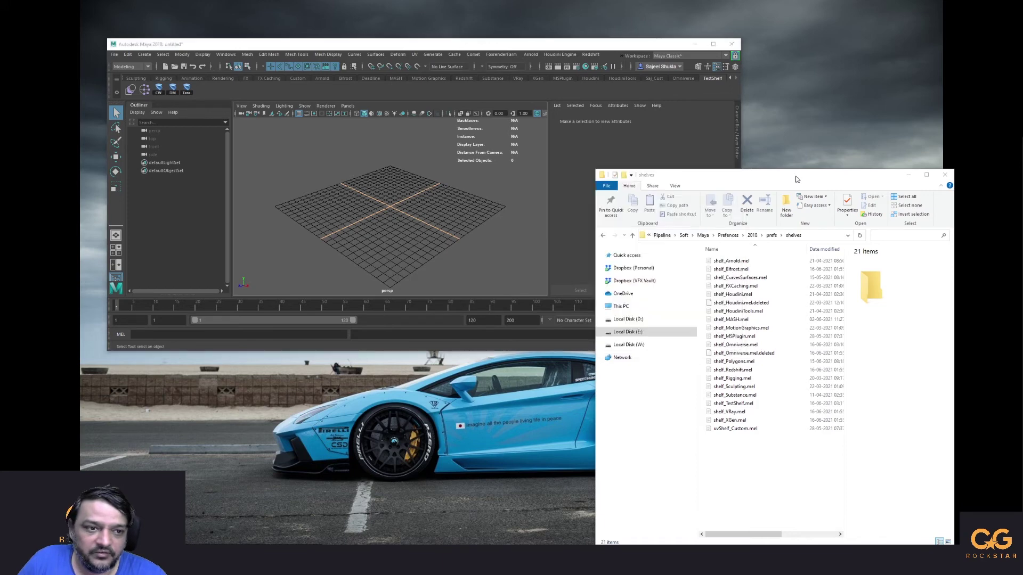
left_click_drag(826, 174, 735, 119)
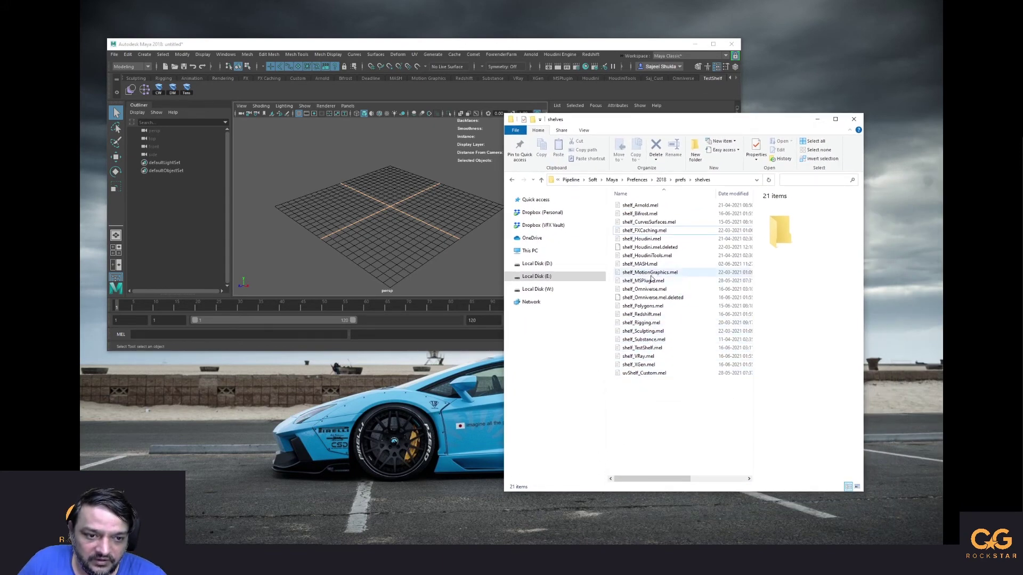
left_click(642, 348)
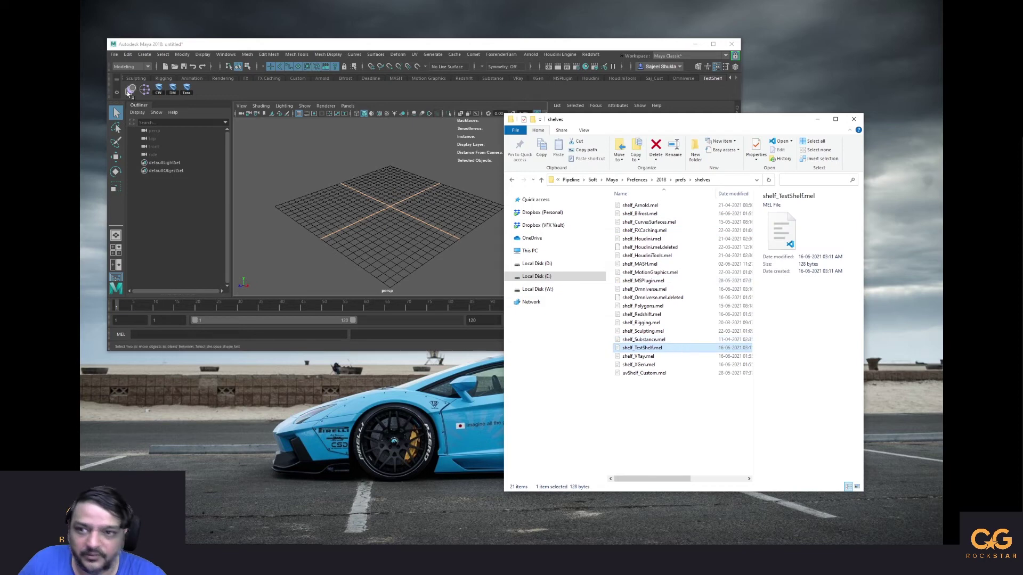
left_click(114, 54)
left_click(114, 54)
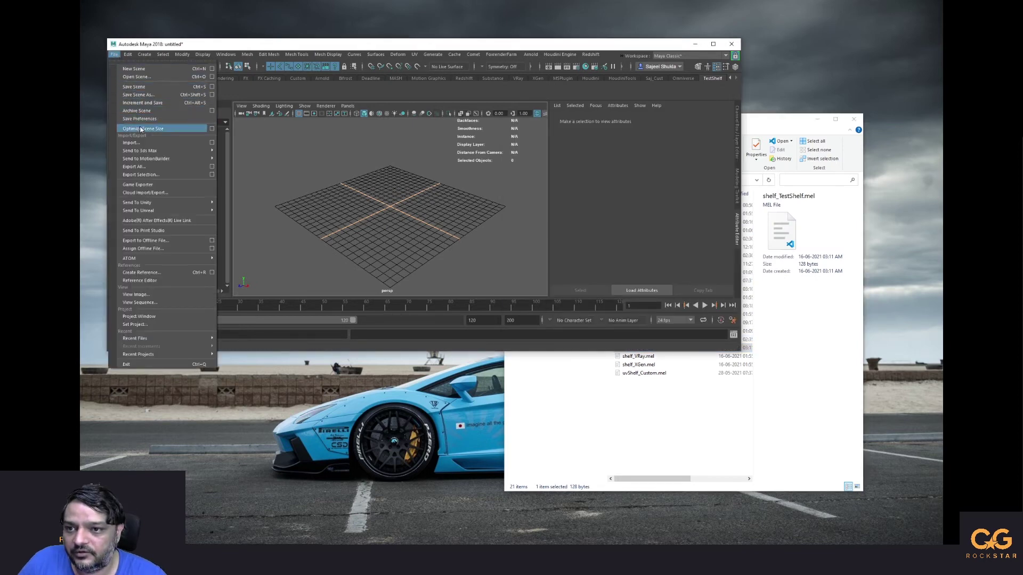
left_click(335, 188)
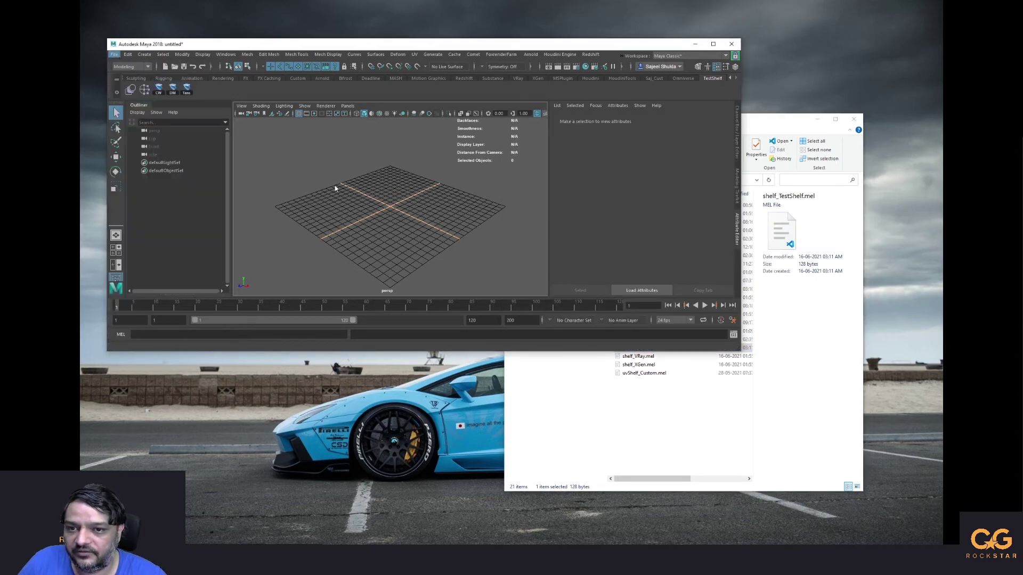
Step: Close Maya without saving the untitled scene and return to File Explorer
left_click(731, 43)
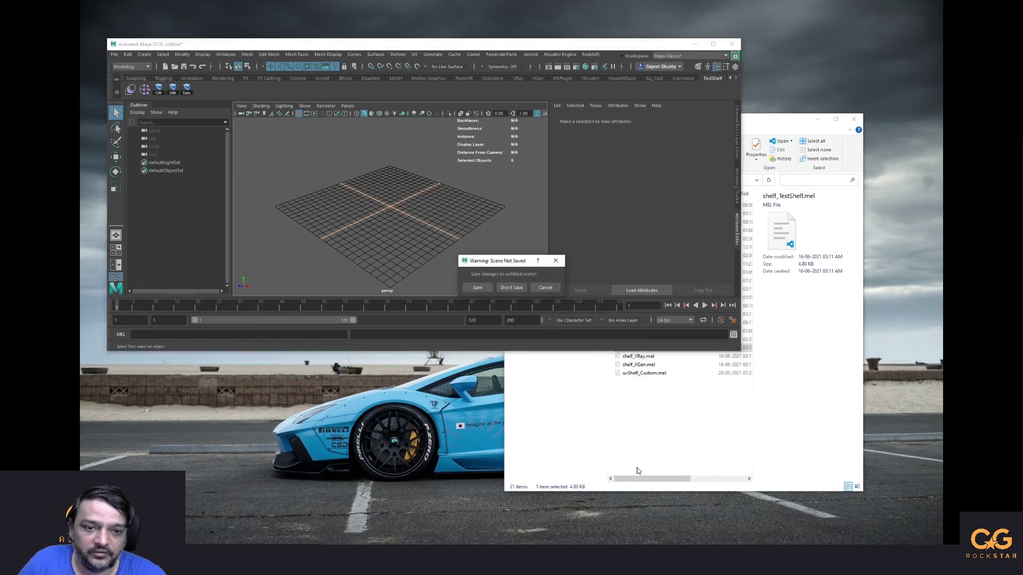
left_click(512, 288)
left_click(723, 451)
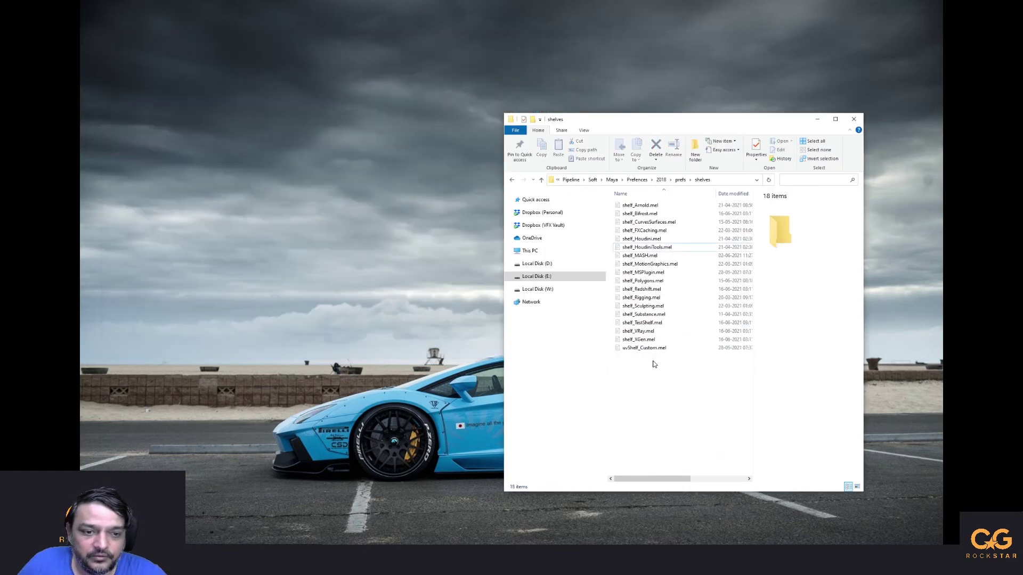
Step: Move shelf_TestShelf.mel from the shelves folder into the pipeline's Maya folder
left_click(646, 325)
double_click(645, 324)
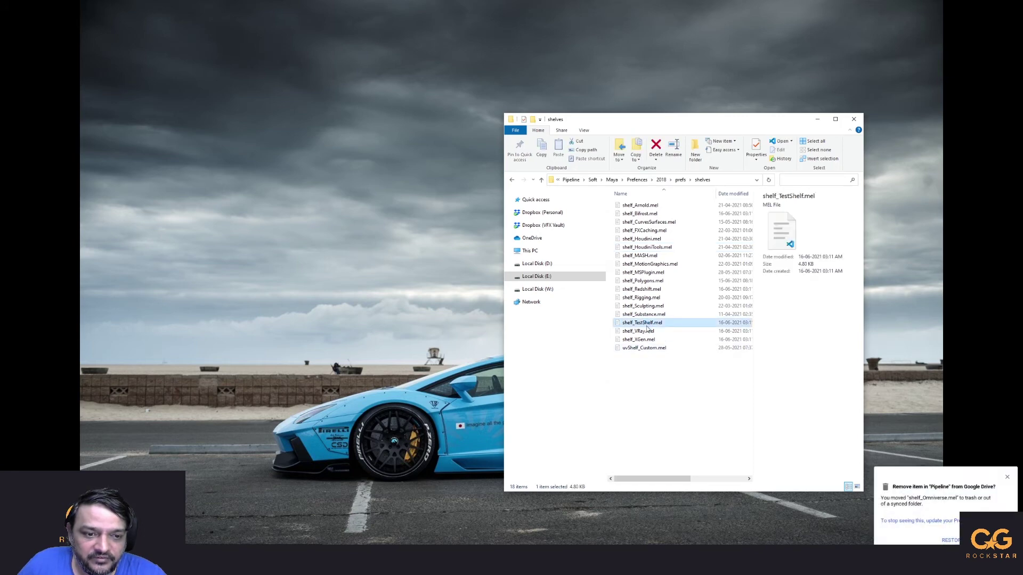
right_click(646, 325)
left_click(662, 502)
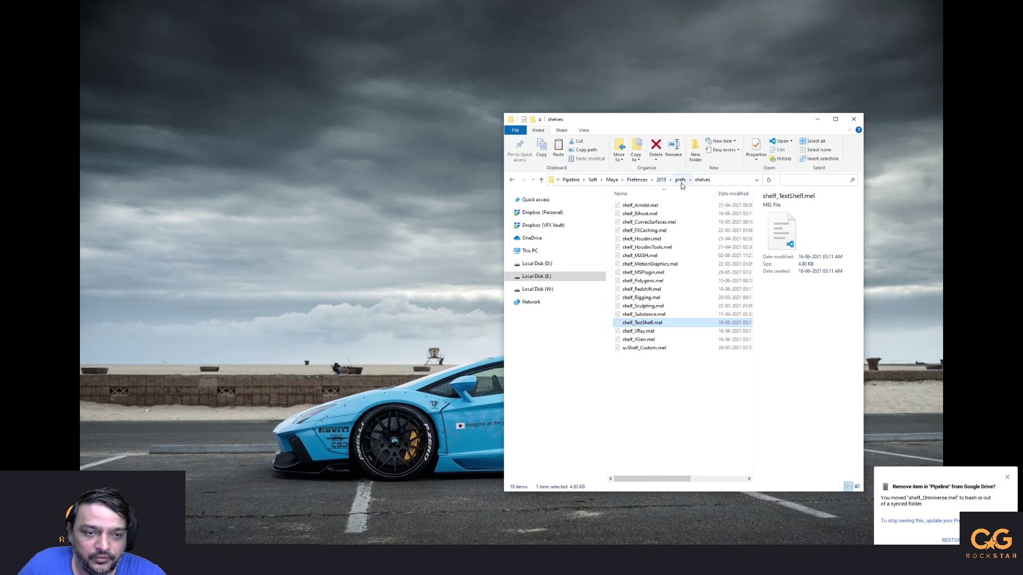
left_click(612, 180)
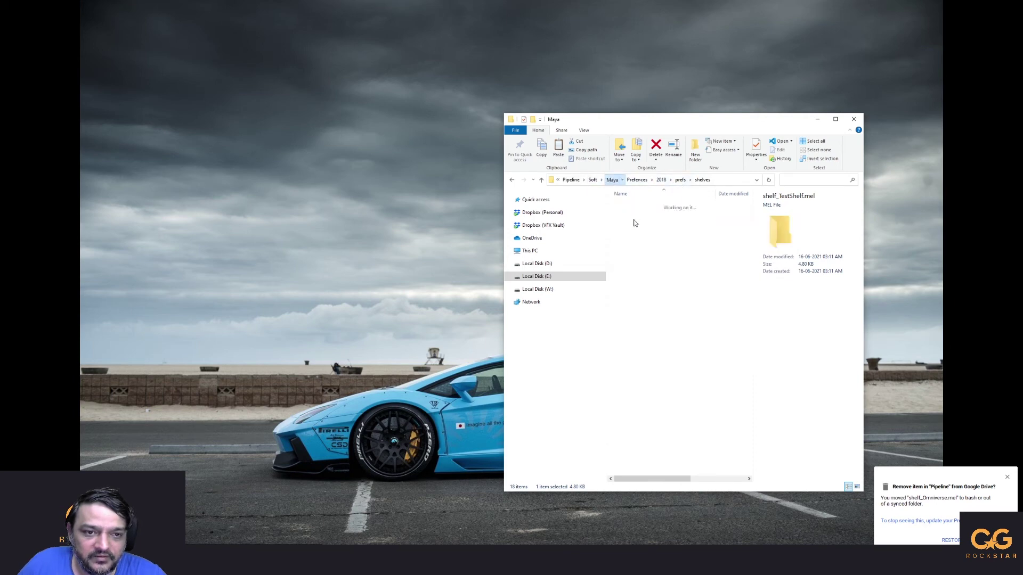
right_click(661, 267)
left_click(680, 322)
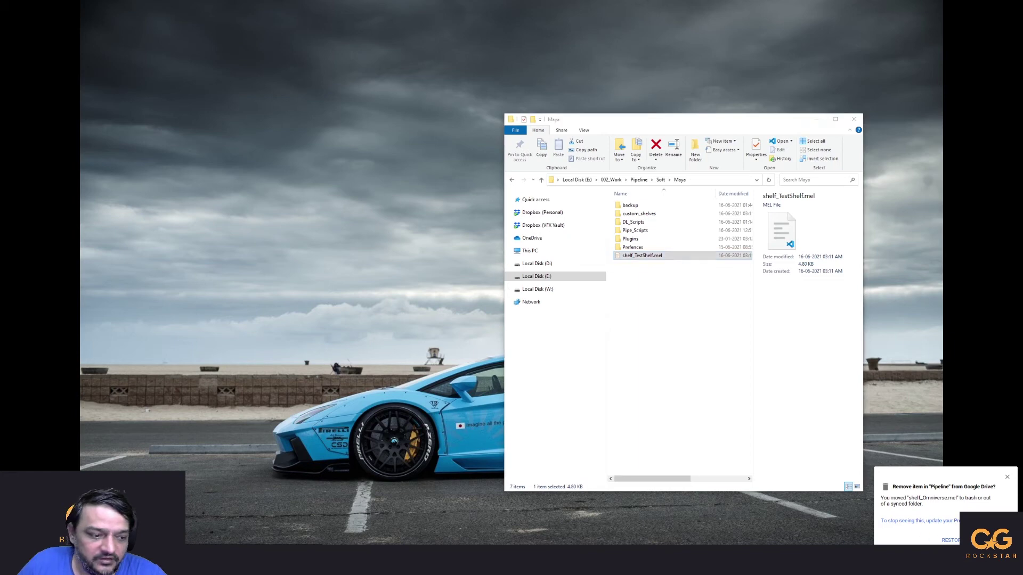
Step: Open the 2018 folder inside the Prefences folder, then move and widen the File Explorer window to show more columns
left_click(717, 311)
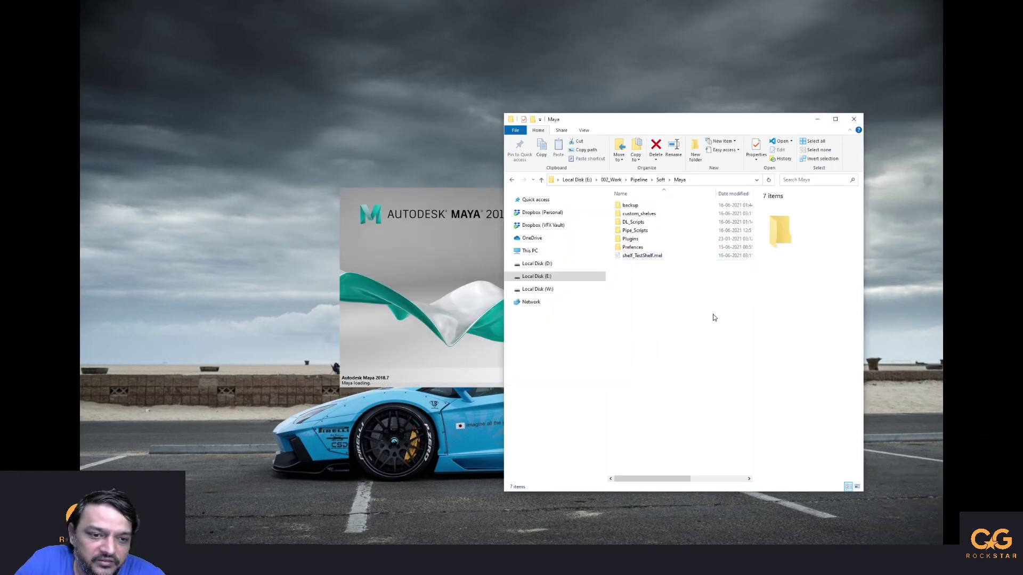
double_click(642, 249)
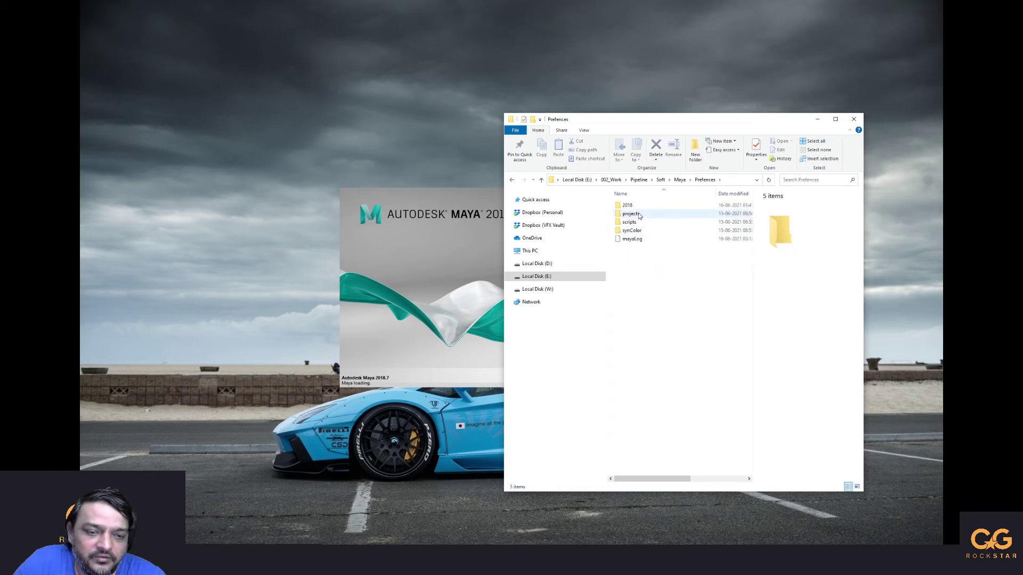
double_click(640, 209)
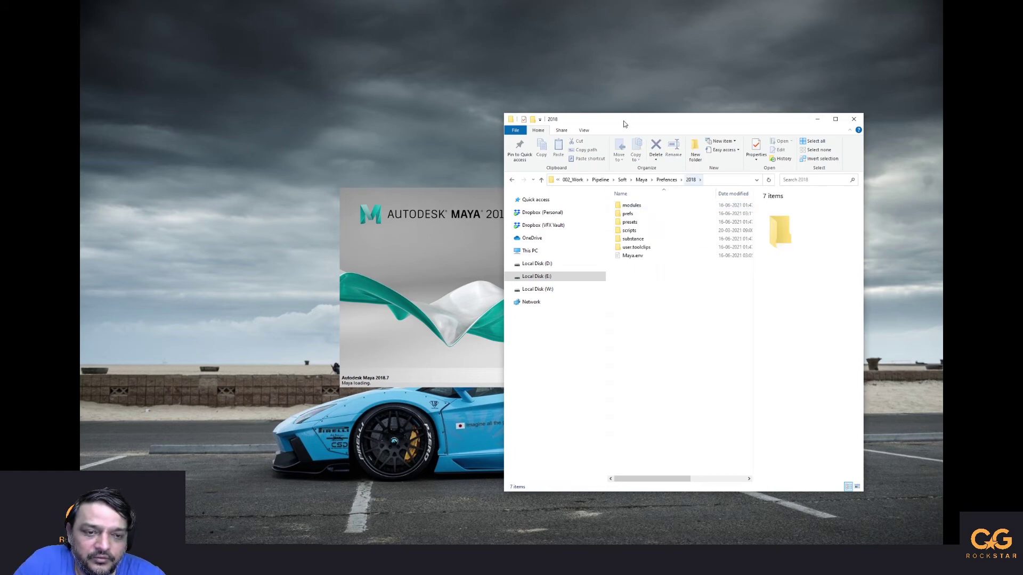
left_click_drag(666, 122, 570, 120)
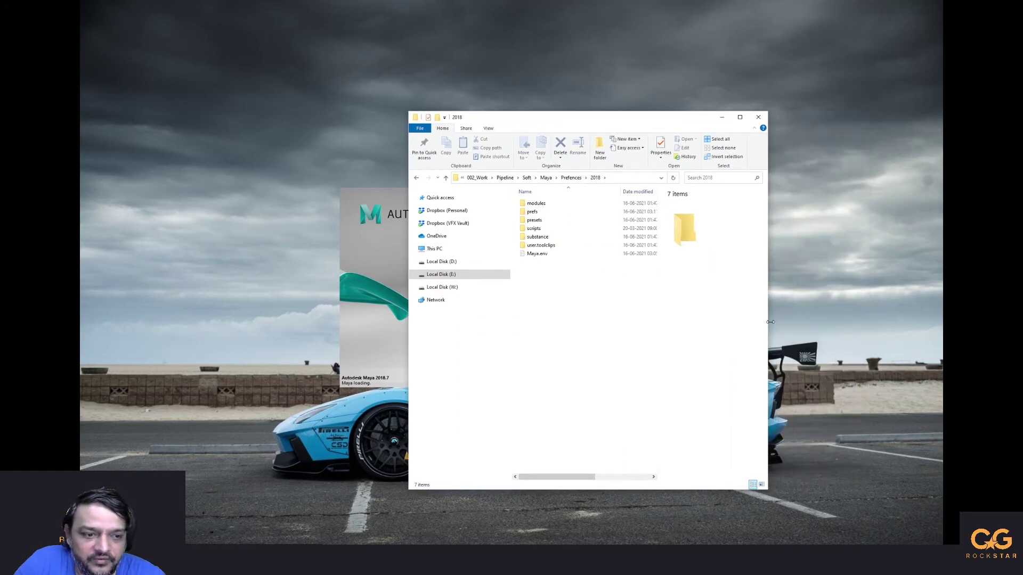
left_click_drag(775, 323, 809, 325)
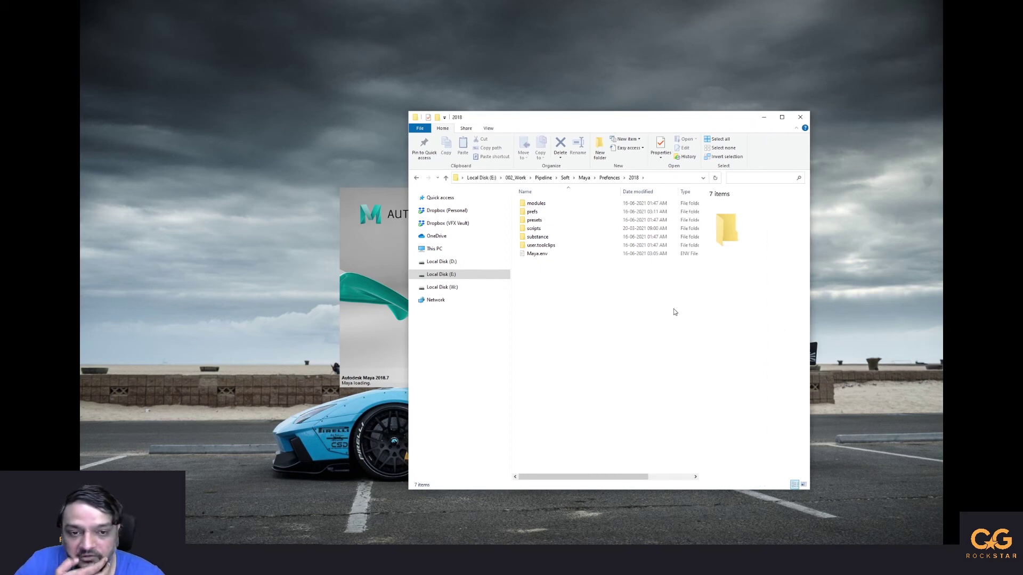
Step: Open the hotkeys folder inside prefs and widen the Name column to show the full file names
double_click(551, 212)
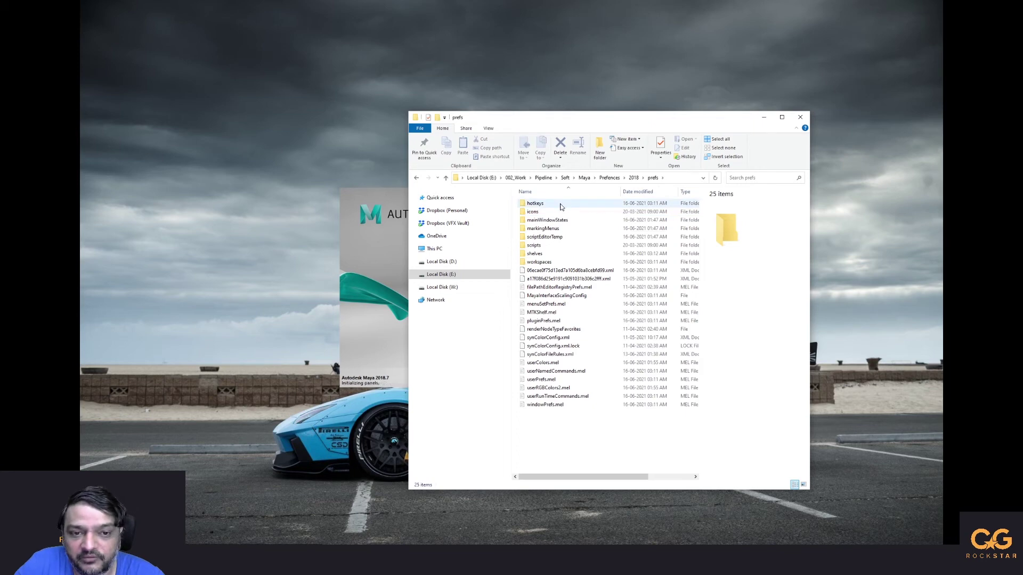
left_click(533, 204)
double_click(532, 204)
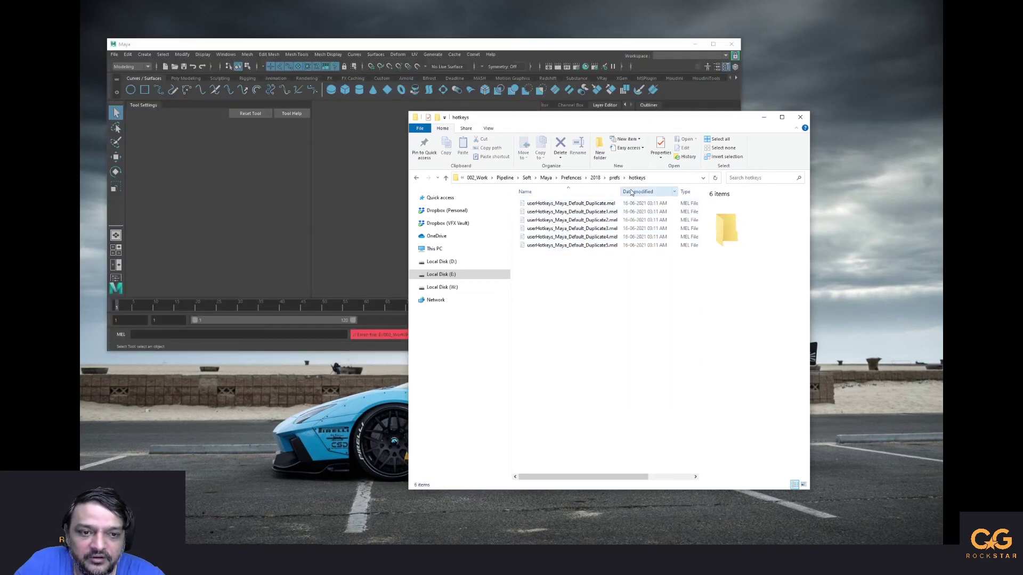
left_click_drag(620, 192, 670, 192)
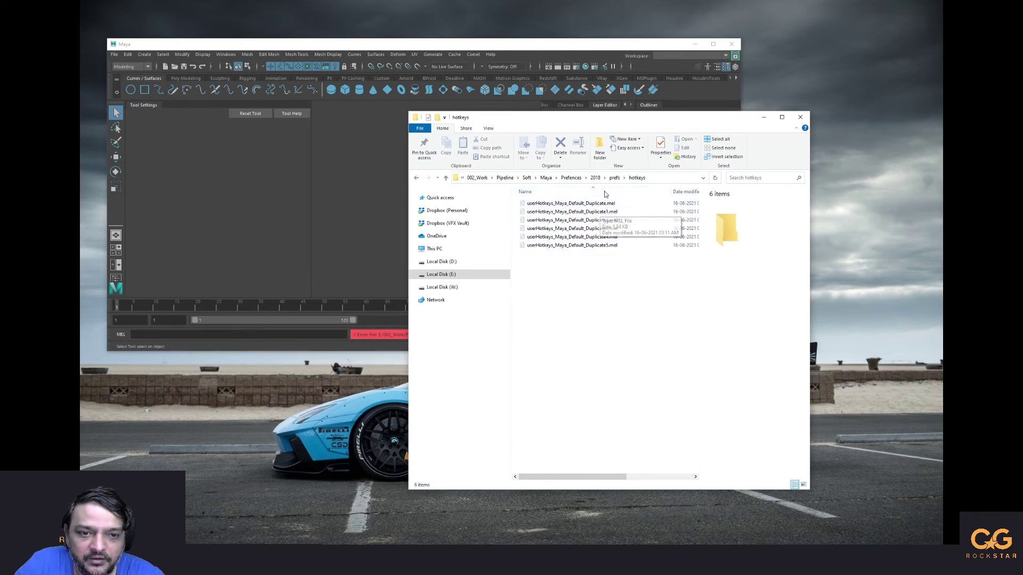
Step: View the contents of the markingMenus folder in prefs and return to the 2018 folder
left_click(614, 177)
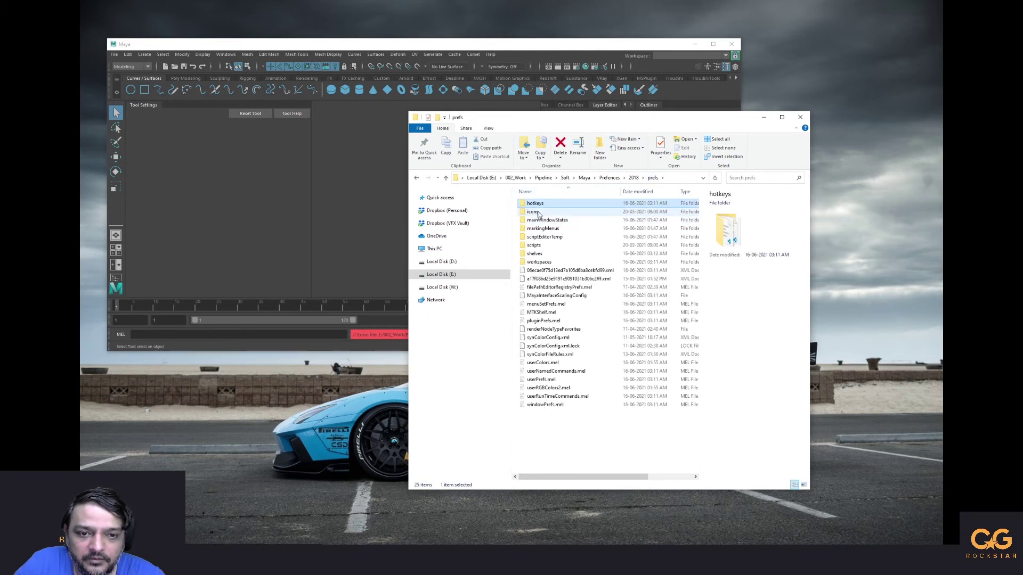
double_click(556, 229)
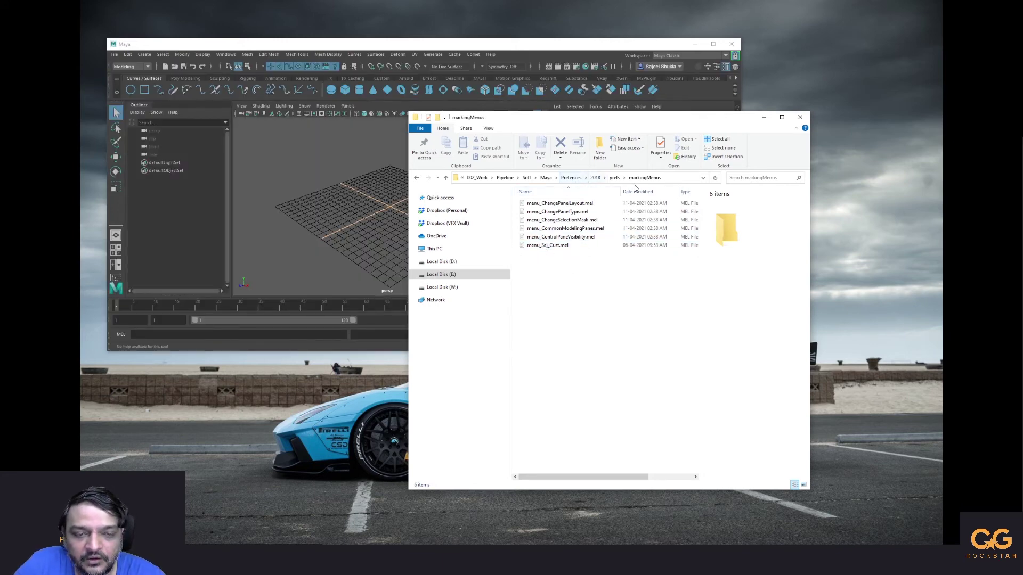
left_click(595, 178)
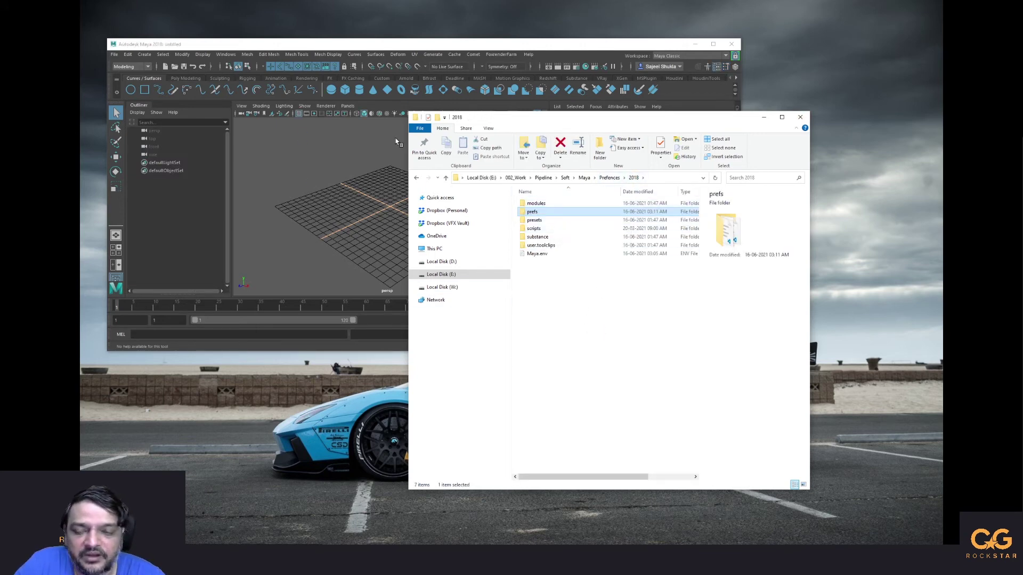
Step: Archive all items of the 2018 preferences folder as 2018.rar in RAR format with Best compression
left_click_drag(531, 120, 490, 281)
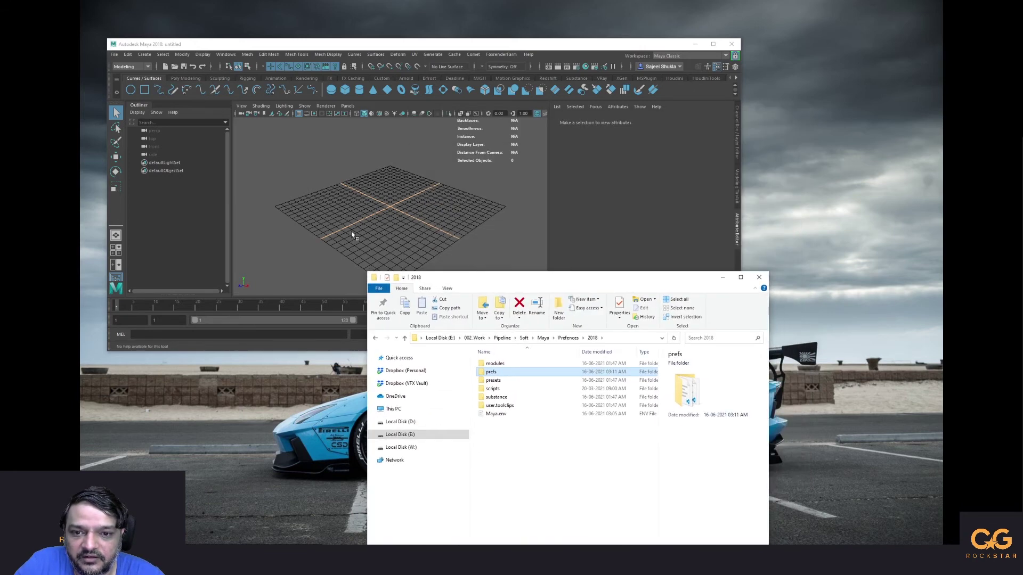
left_click_drag(552, 282, 590, 79)
left_click_drag(591, 300, 531, 154)
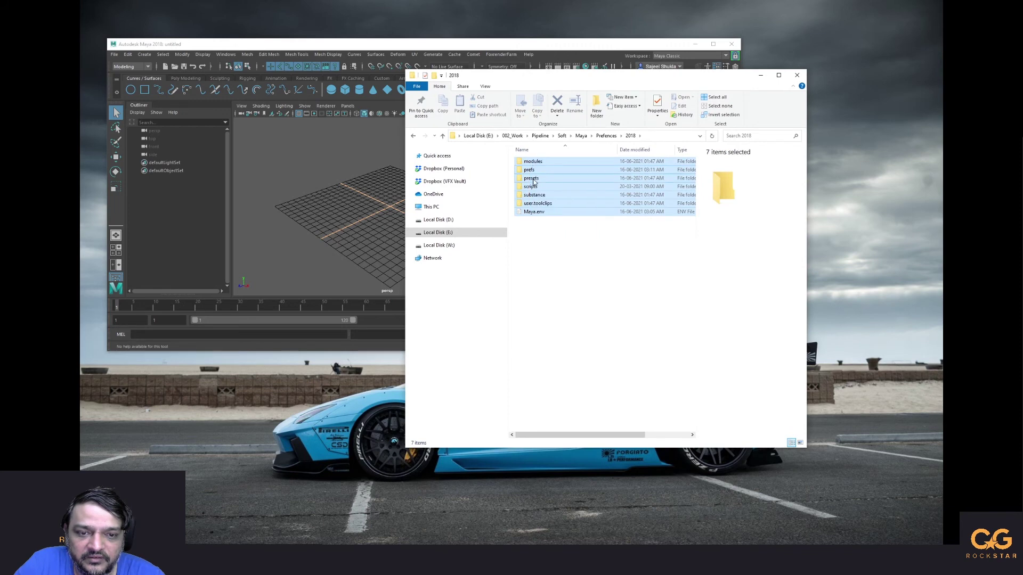
right_click(533, 181)
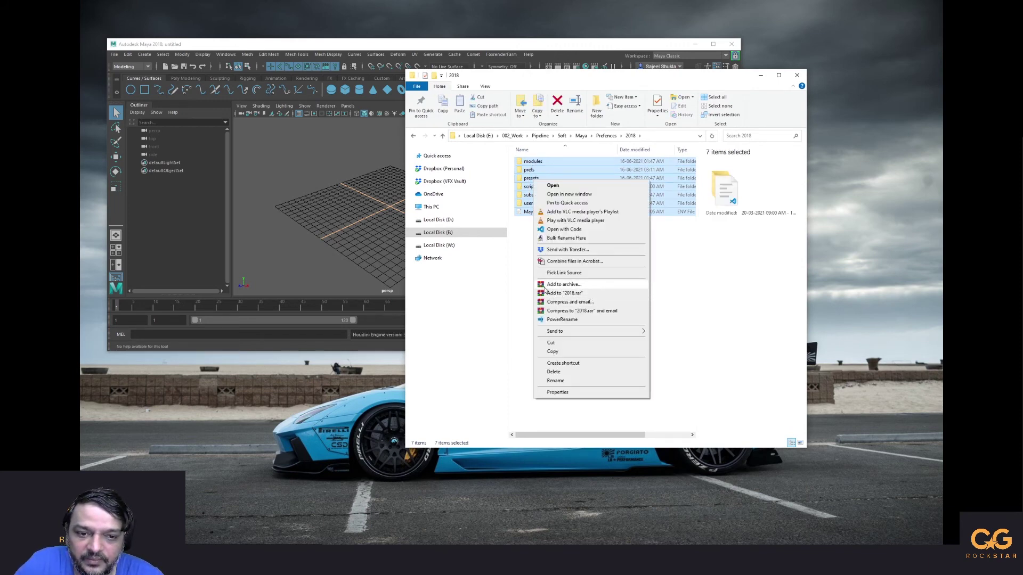
left_click(560, 286)
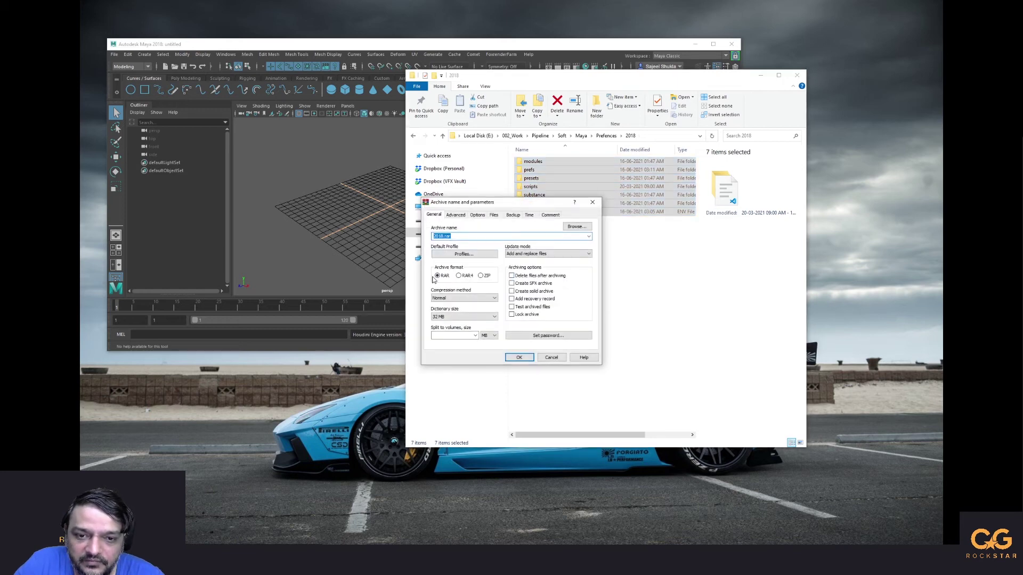
left_click(481, 276)
left_click(437, 275)
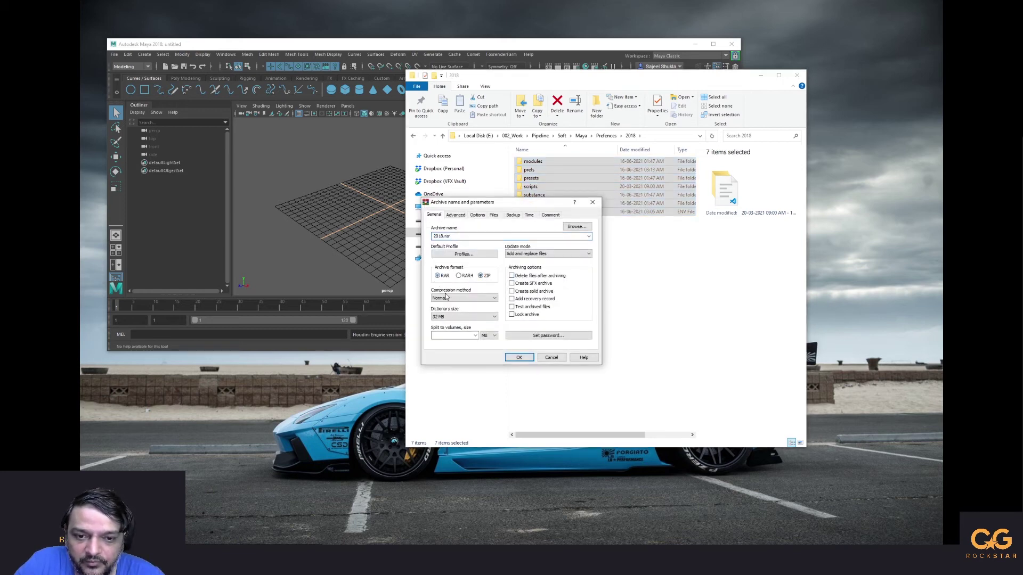
left_click(462, 299)
left_click(444, 332)
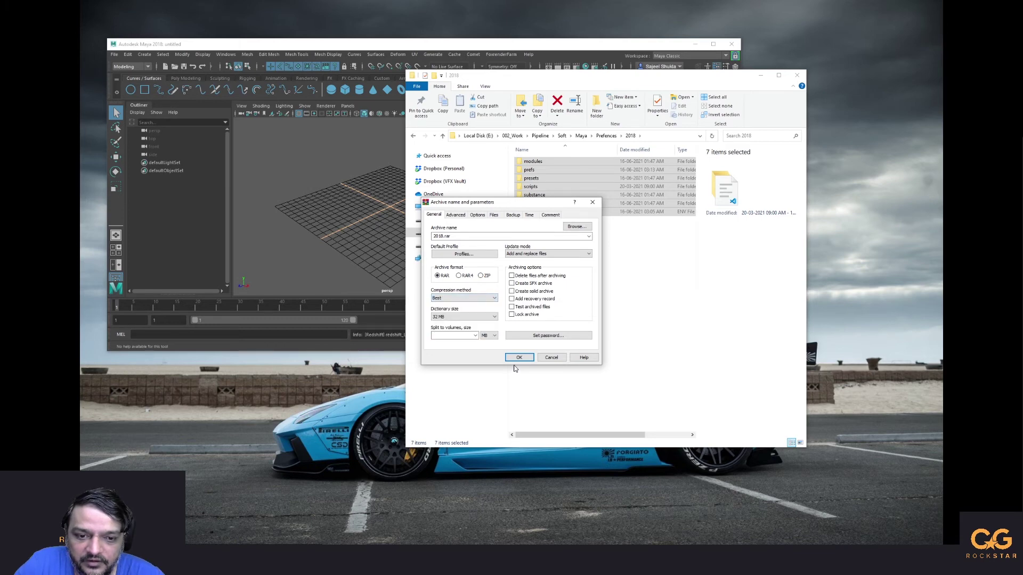
left_click(518, 358)
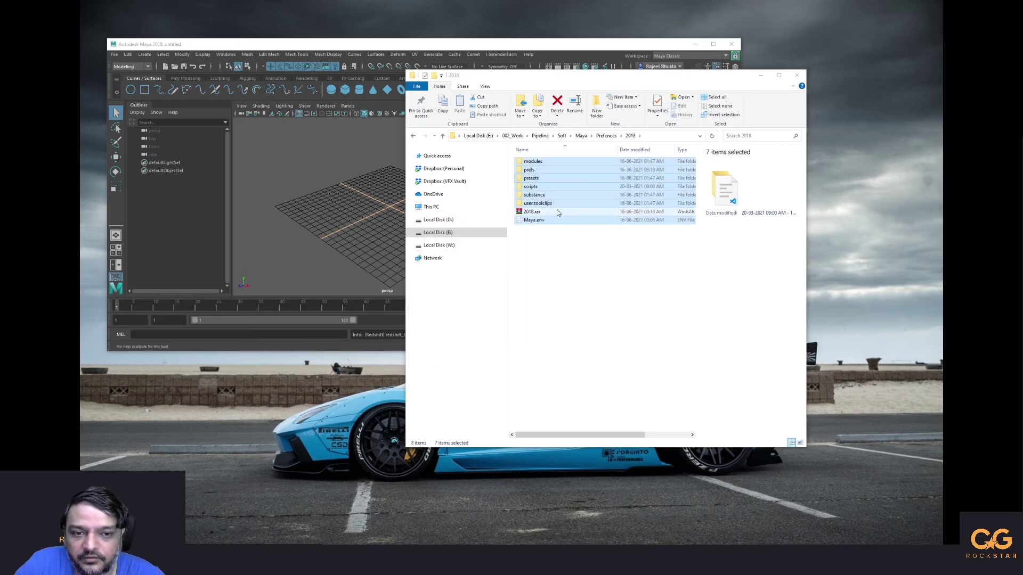
Step: Put the 2018.rar archive on the clipboard and open the pipeline's Maya backup folder without pasting it there
left_click(554, 212)
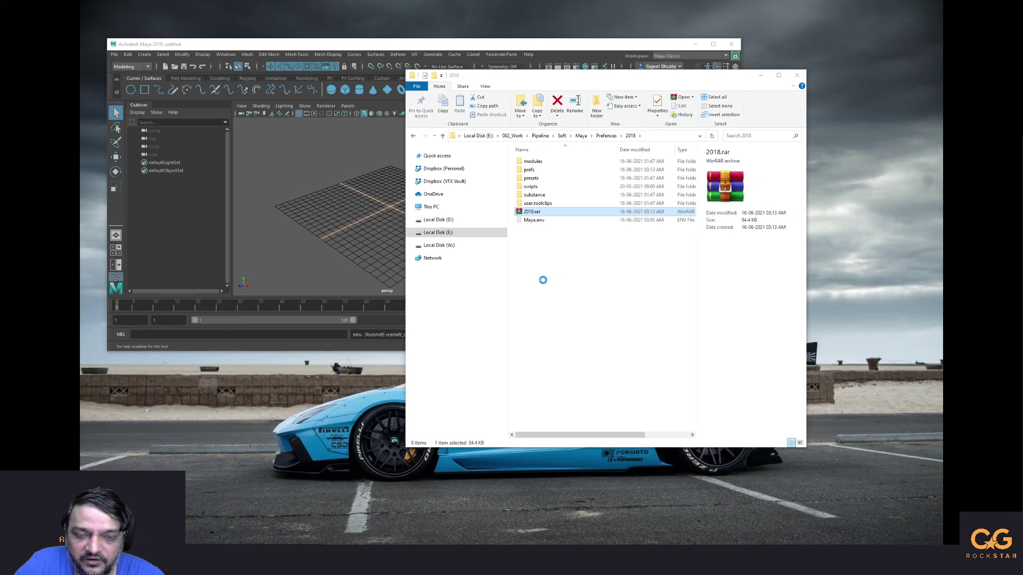
right_click(533, 211)
left_click(554, 384)
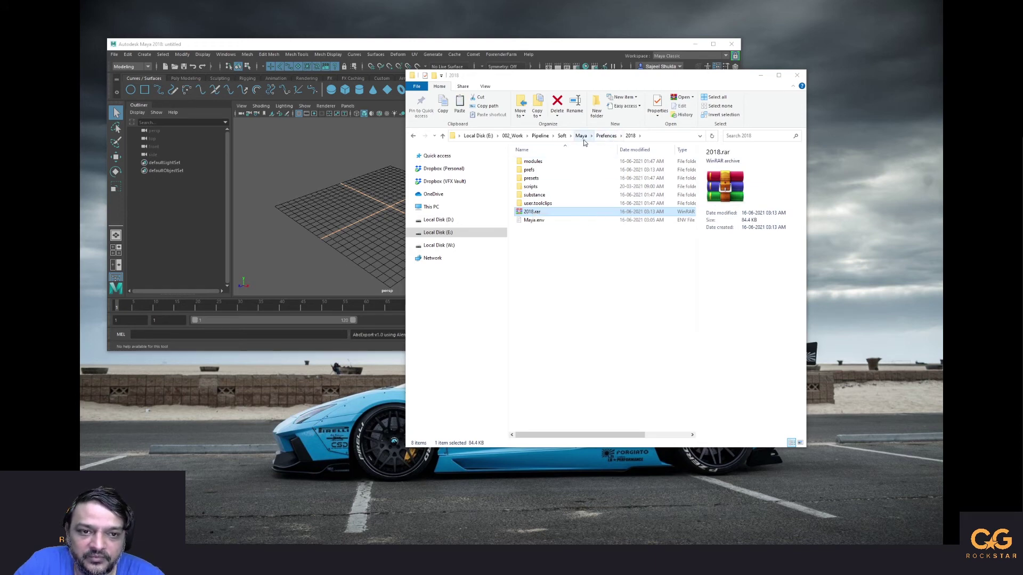
left_click(606, 136)
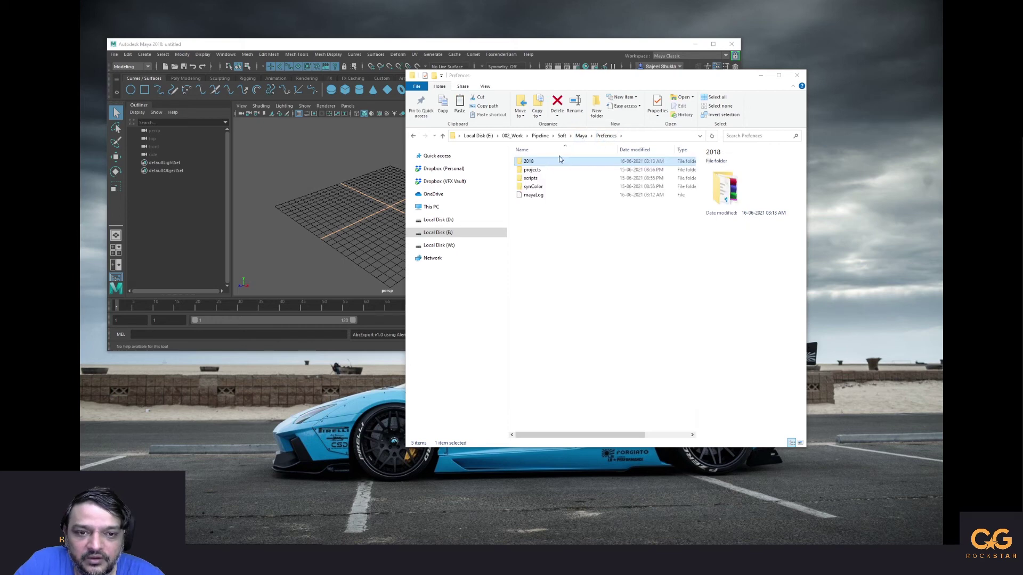
left_click(581, 136)
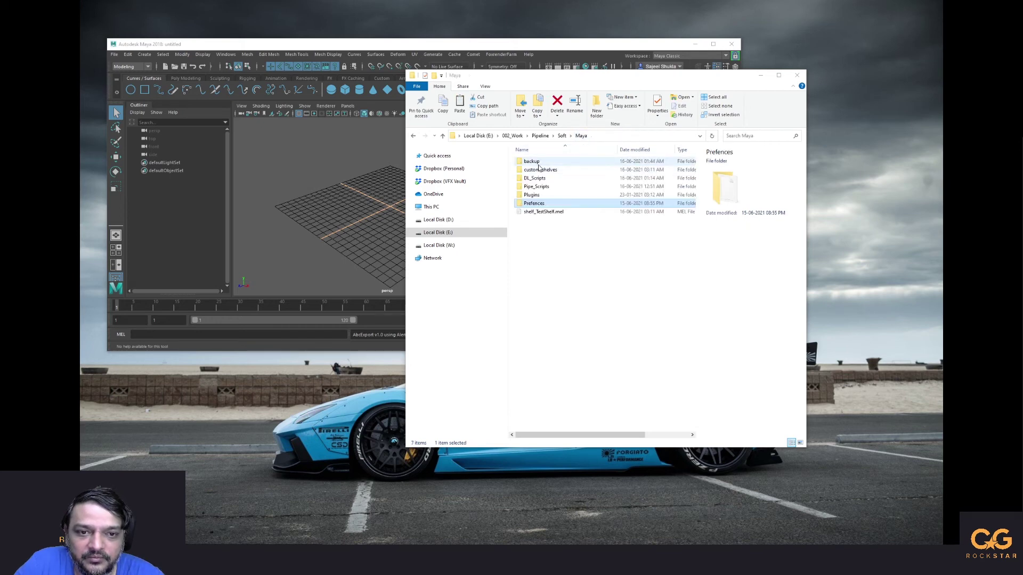
double_click(539, 166)
right_click(555, 279)
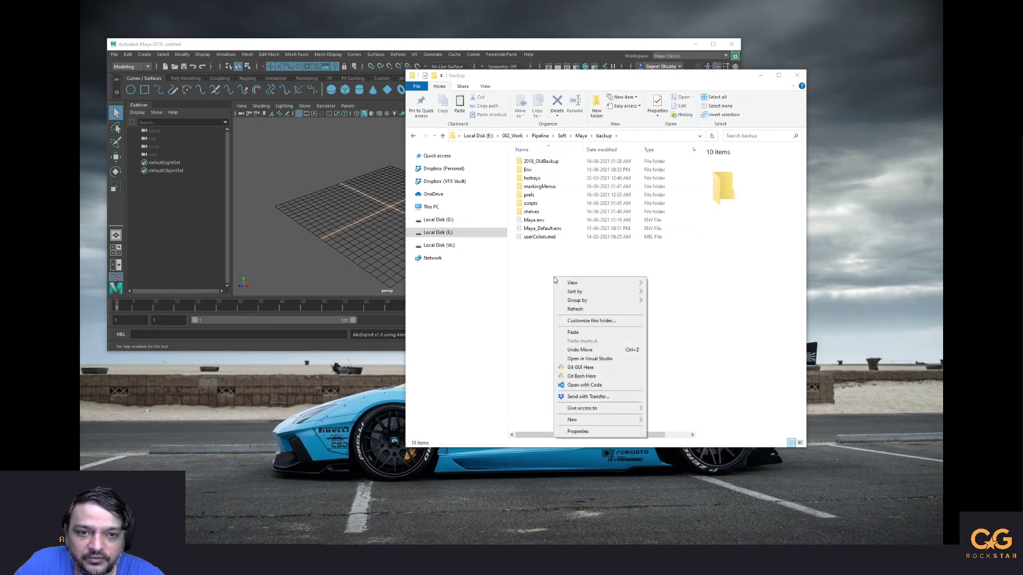
left_click(537, 302)
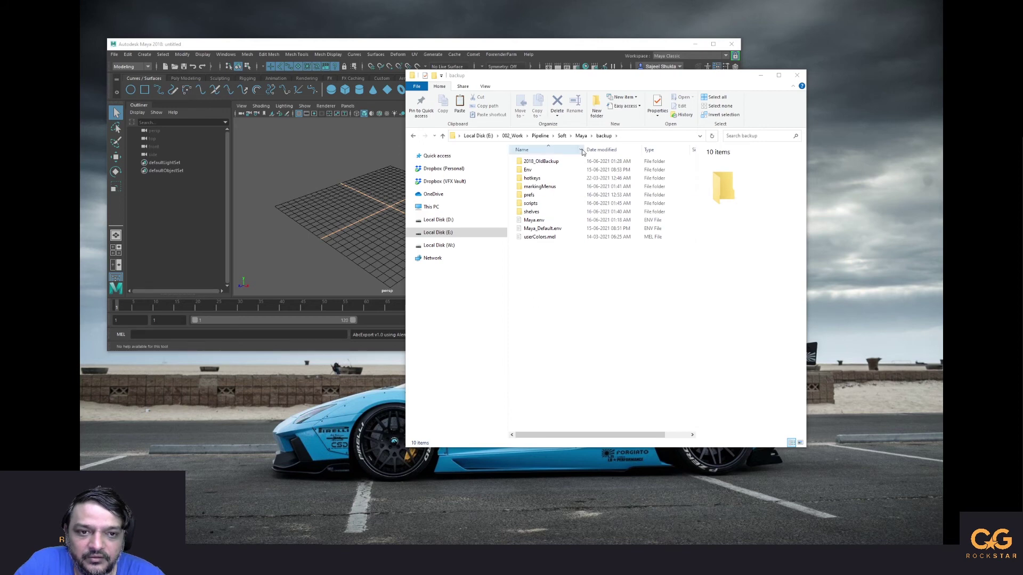
Step: Go back to the prefs folder under Prefences > 2018 and select the hotkeys and markingMenus folders
left_click(580, 140)
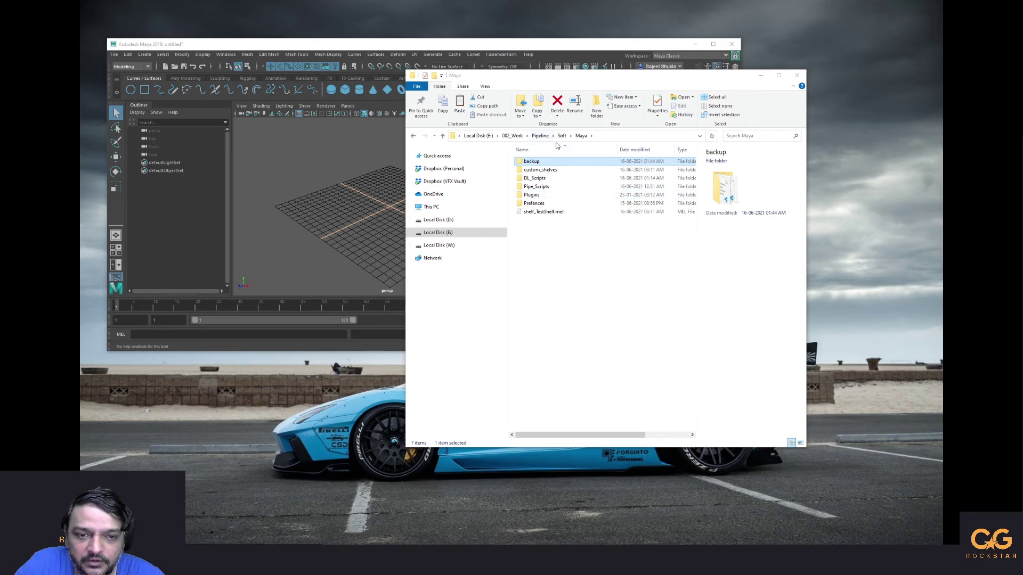
double_click(550, 204)
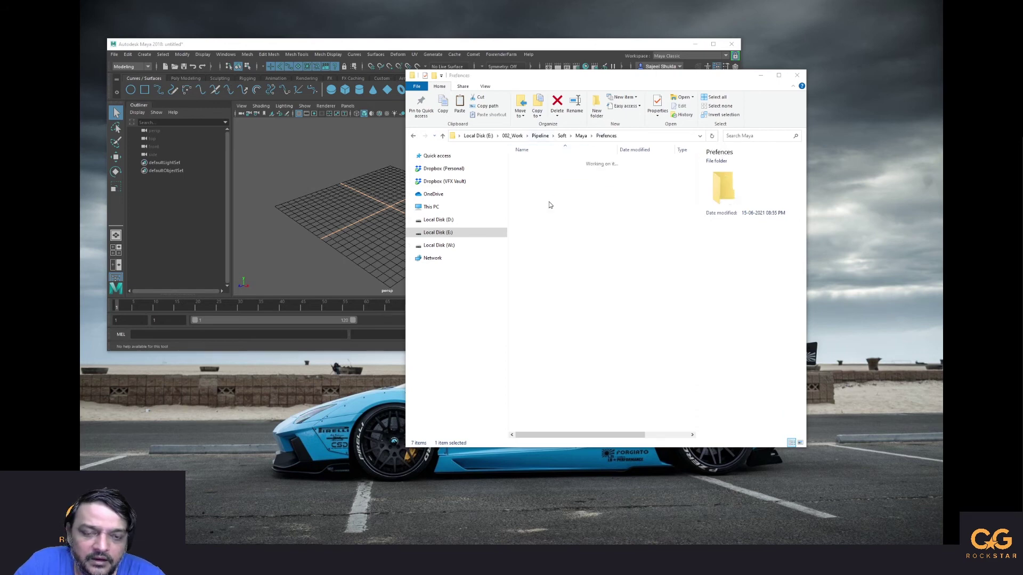
double_click(552, 159)
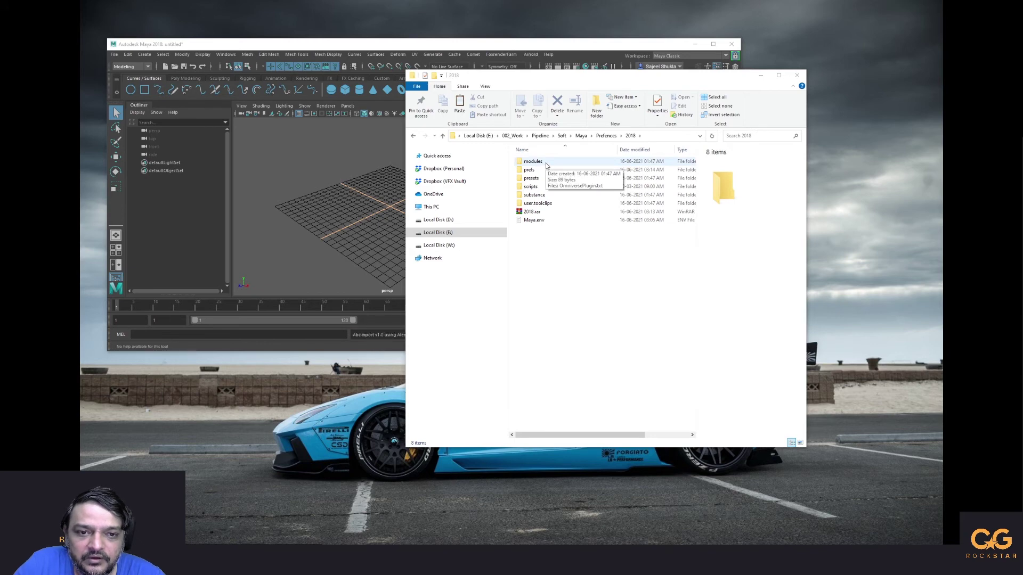
double_click(543, 171)
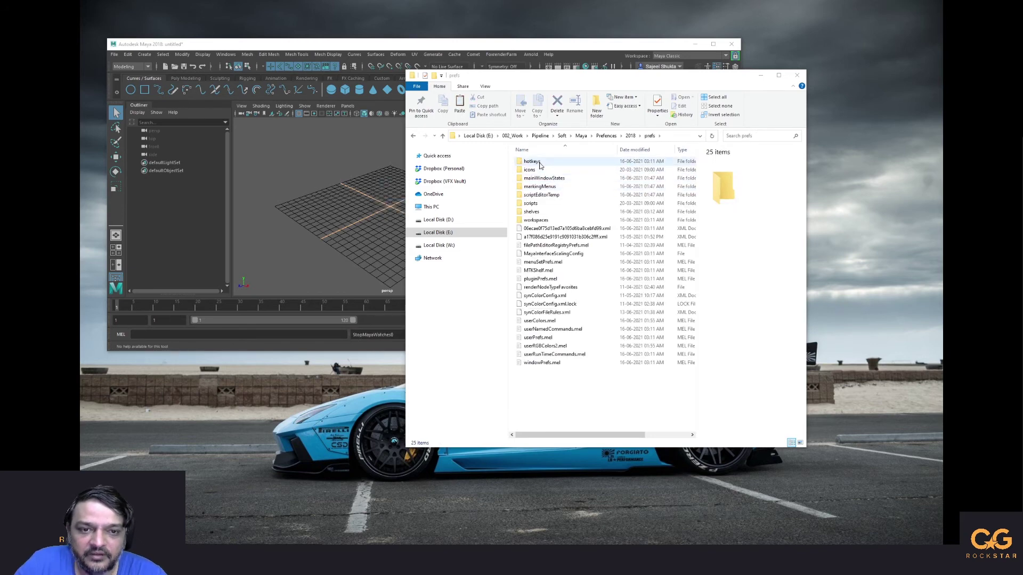
left_click(532, 161)
left_click(540, 187, "ctrl")
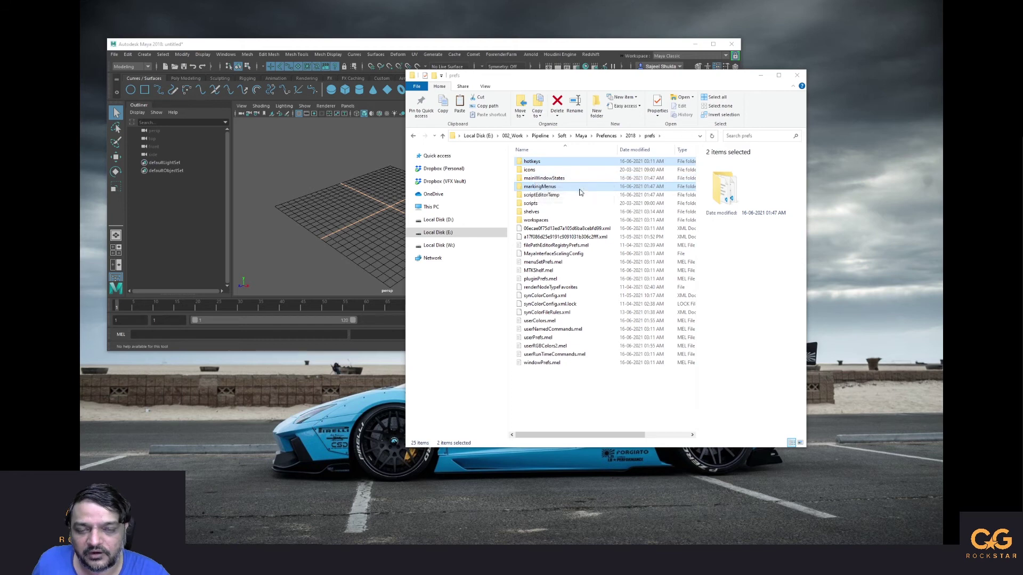
Step: Select the mainWindowStates folder in prefs and open the scriptEditorTemp folder
left_click(543, 179)
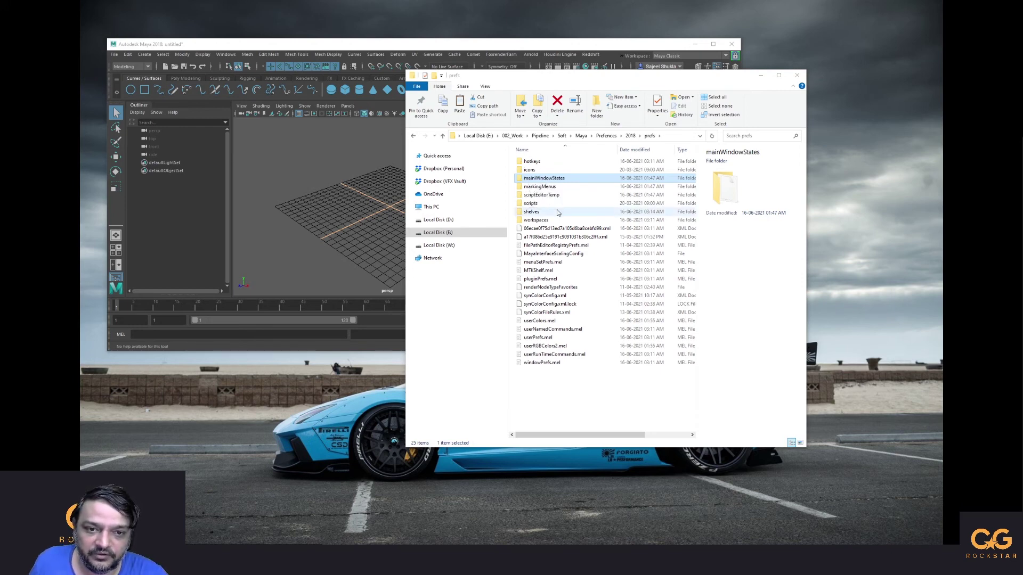
left_click(549, 196)
double_click(550, 201)
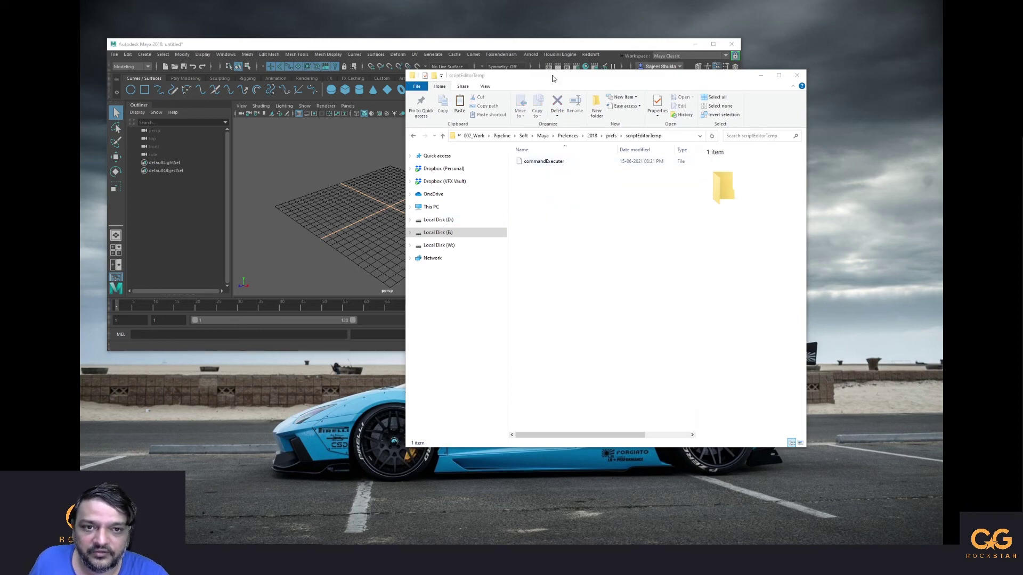
Step: Switch to Maya, open the Script Editor over the main window and clear its history
left_click_drag(554, 78, 433, 420)
left_click(734, 334)
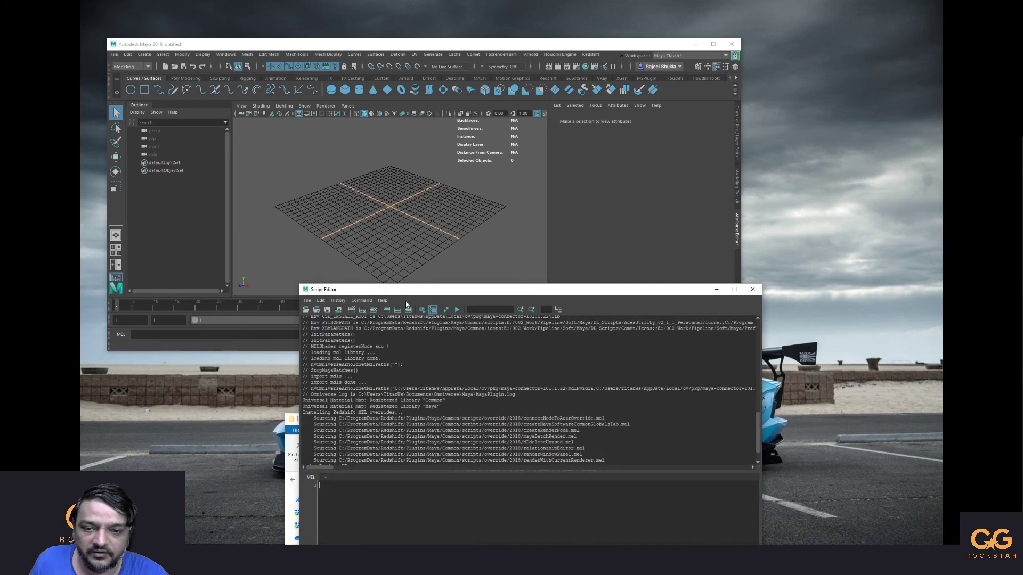
left_click_drag(425, 289, 457, 138)
left_click(384, 158)
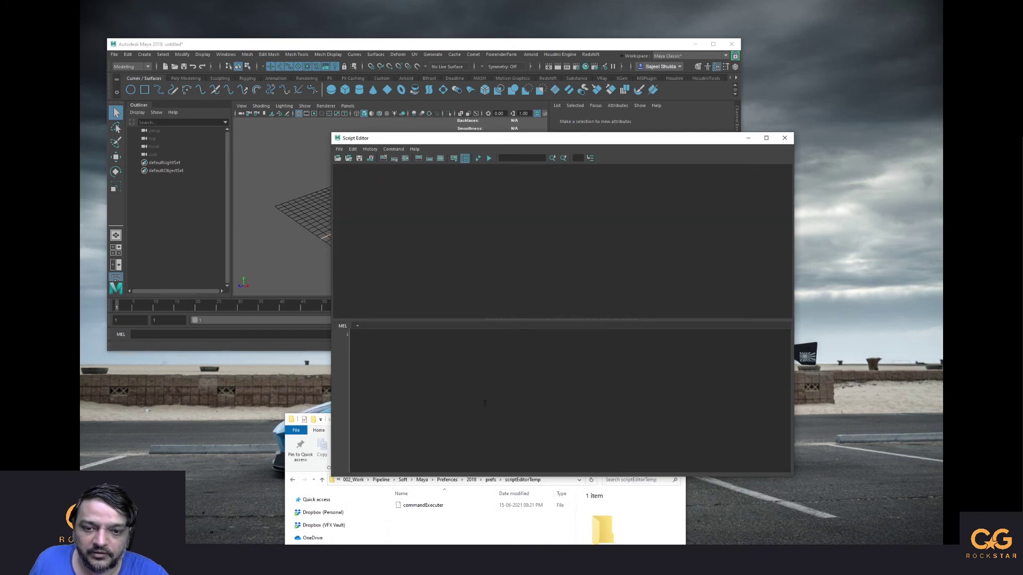
Step: Switch to File Explorer, move its window over the Script Editor and return to the prefs folder
left_click(469, 521)
left_click_drag(421, 419, 515, 199)
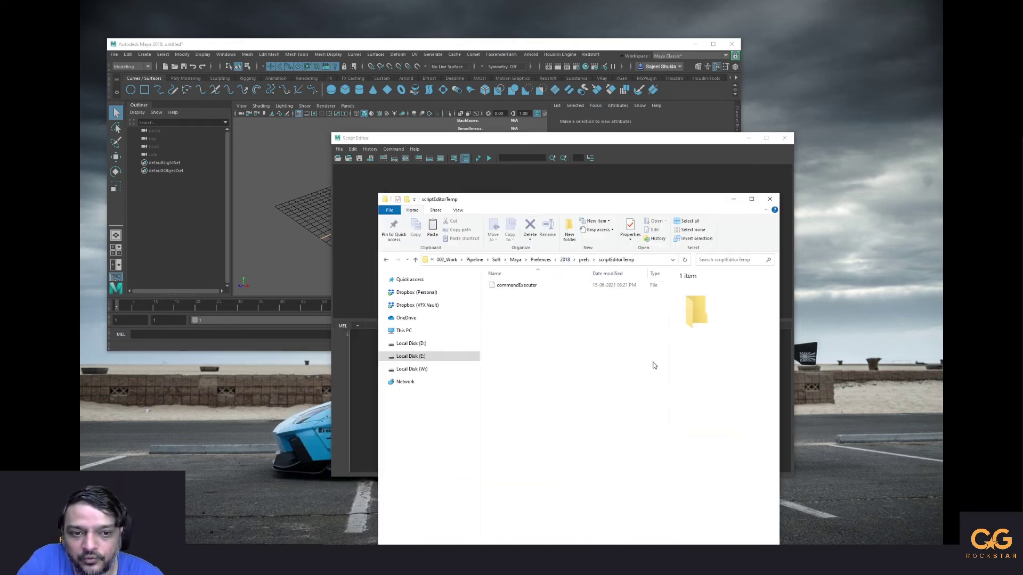
left_click(583, 260)
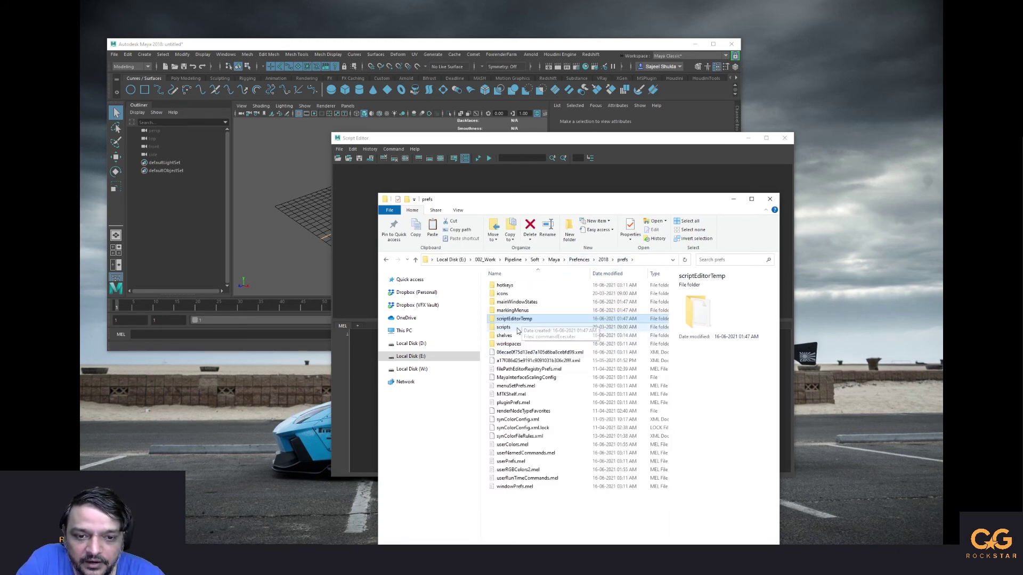
Step: Check the scripts folder inside prefs, return to prefs and select userPrefs.mel
double_click(517, 329)
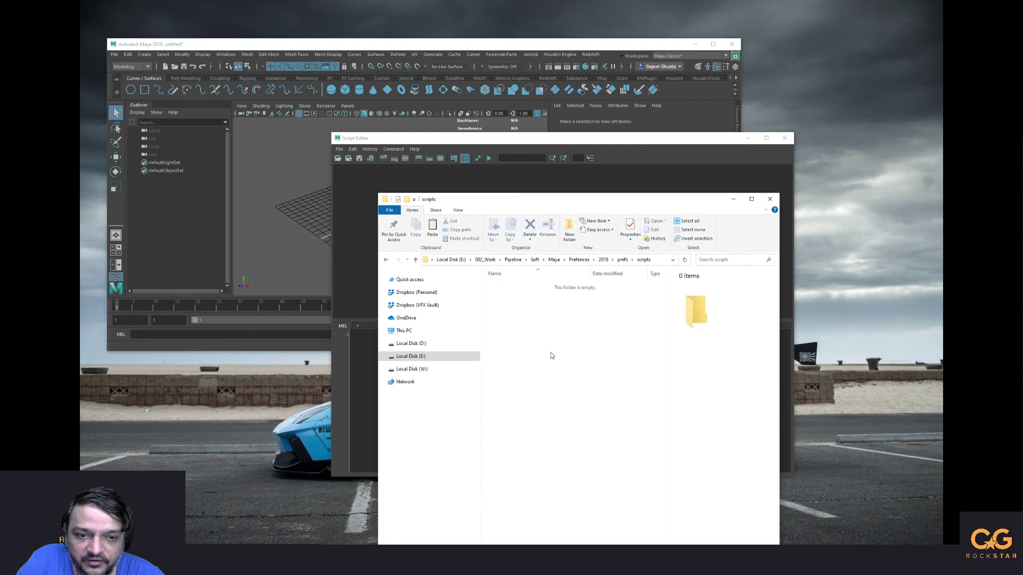
left_click(621, 259)
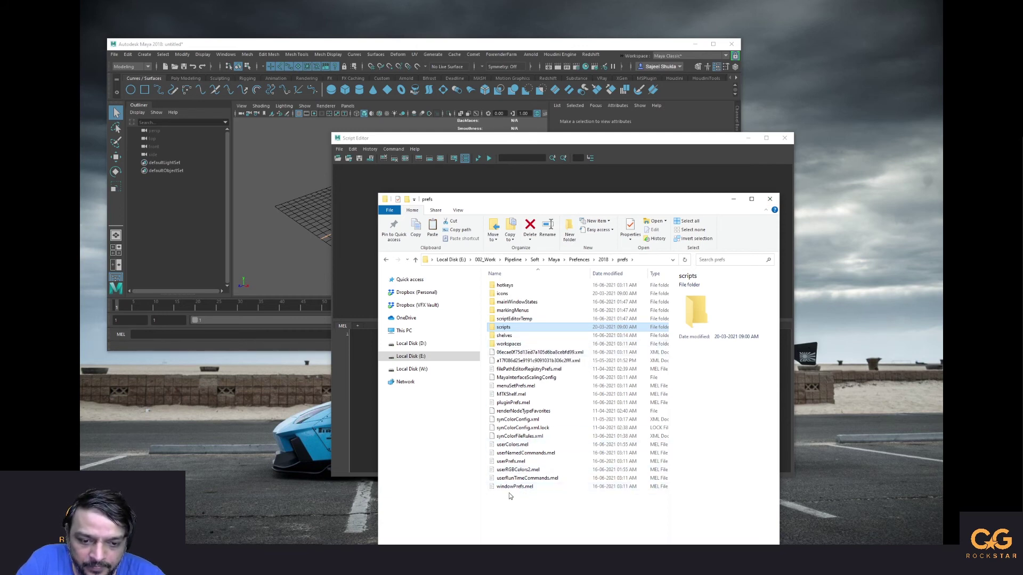
left_click(512, 463)
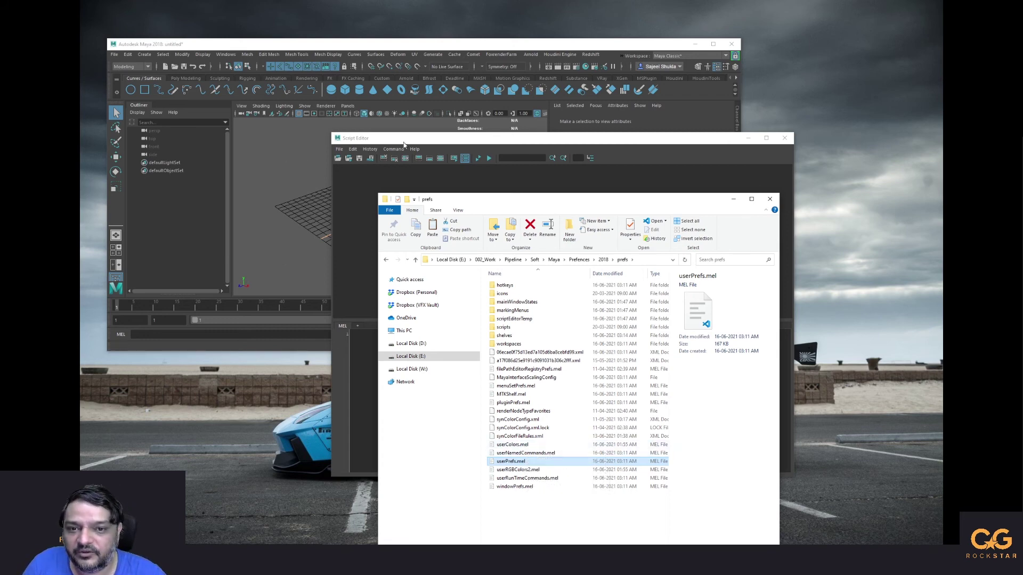
Step: Move the Script Editor aside, return to the prefs folder in File Explorer and select userColors.mel briefly
left_click_drag(368, 138, 484, 132)
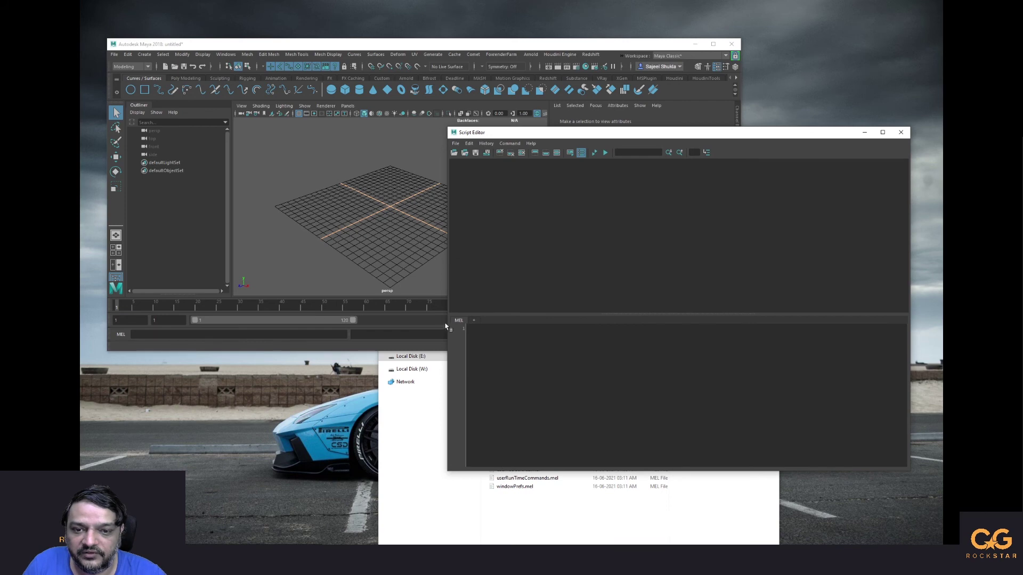
left_click(535, 542)
left_click(509, 446)
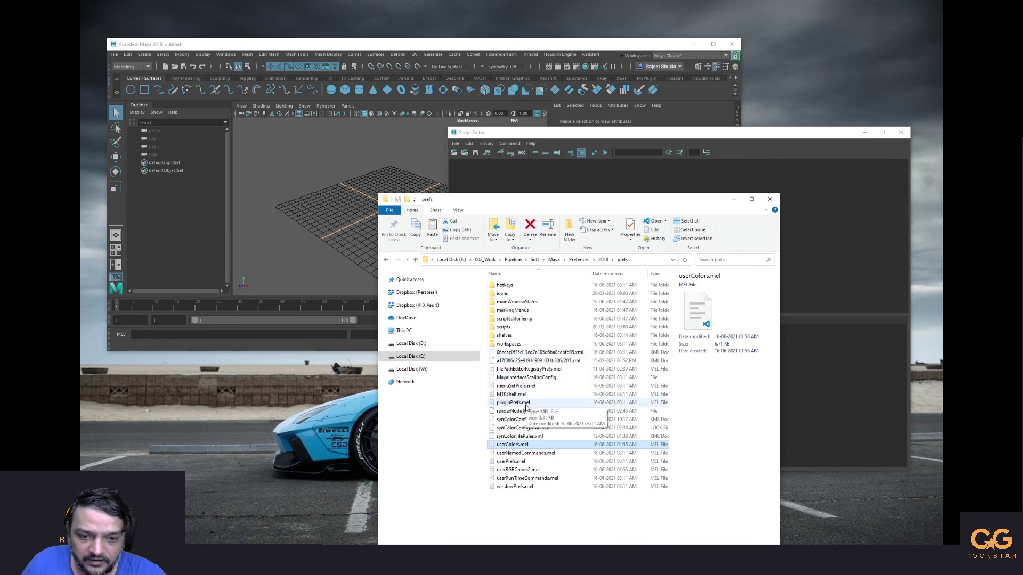
left_click(532, 530)
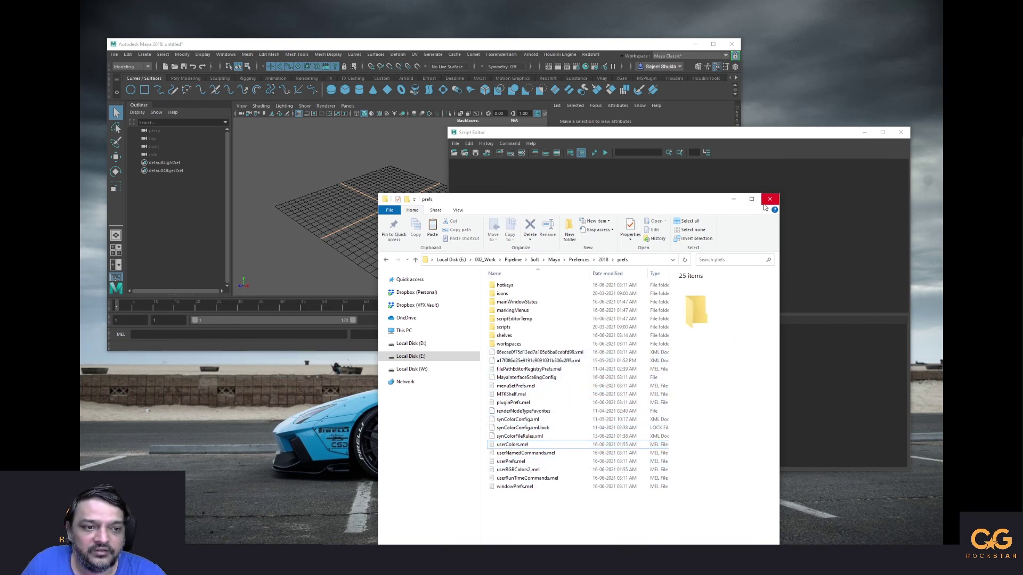
Step: Switch to Maya, maximize its window and close the program without saving the untitled scene
left_click(533, 45)
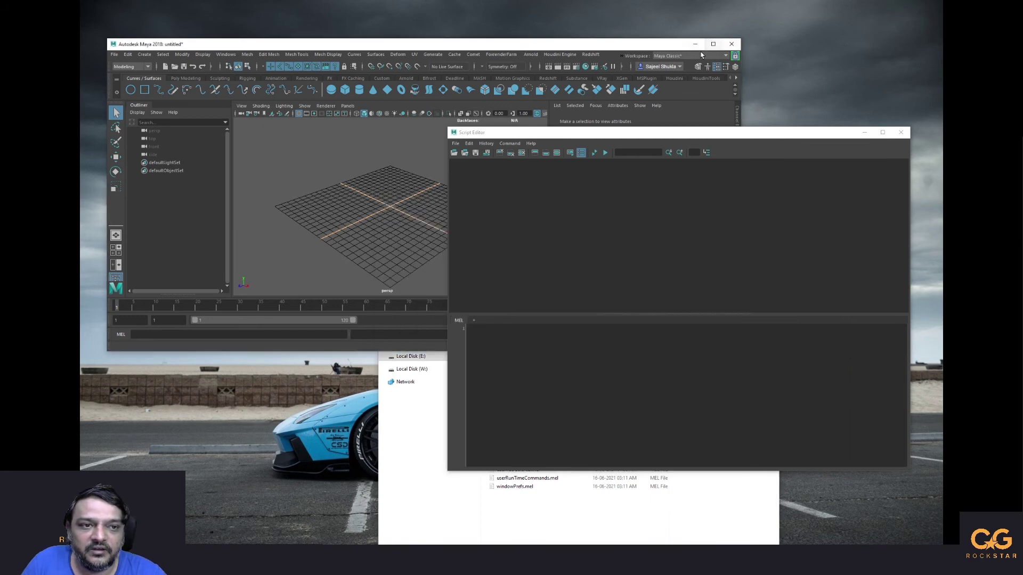
left_click(713, 44)
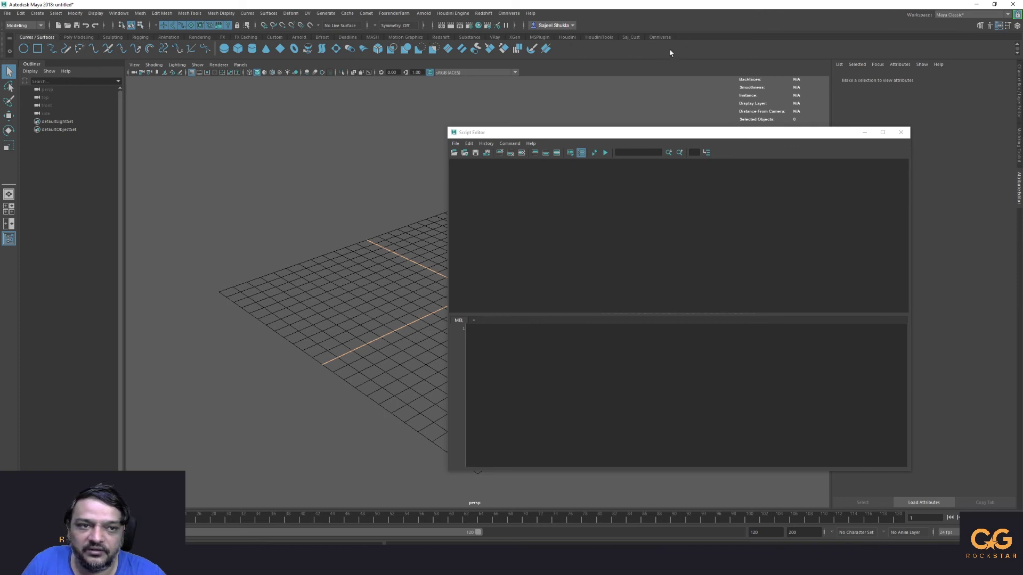
left_click(1012, 4)
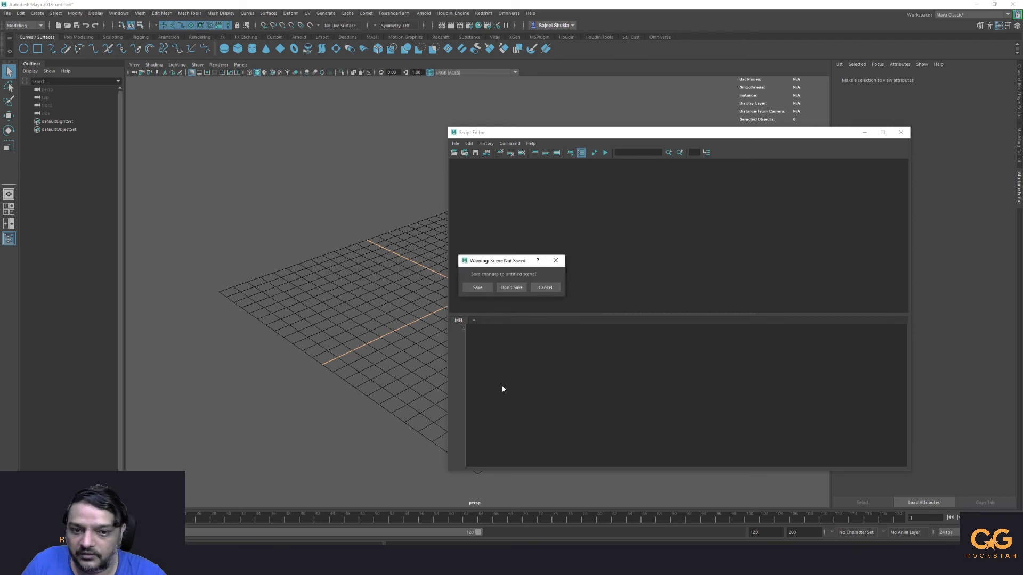
left_click(513, 291)
Step: Switch to File Explorer, move shelf_TestShelf.mel from the Maya folder into custom_shelves and go back to the Maya folder
key("alt+Tab")
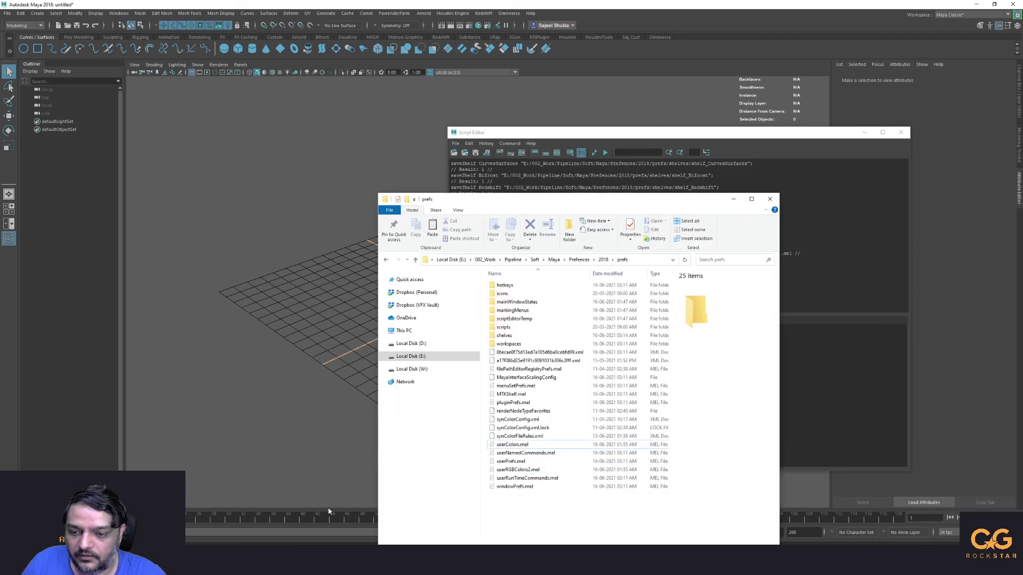
left_click(554, 260)
left_click(514, 337)
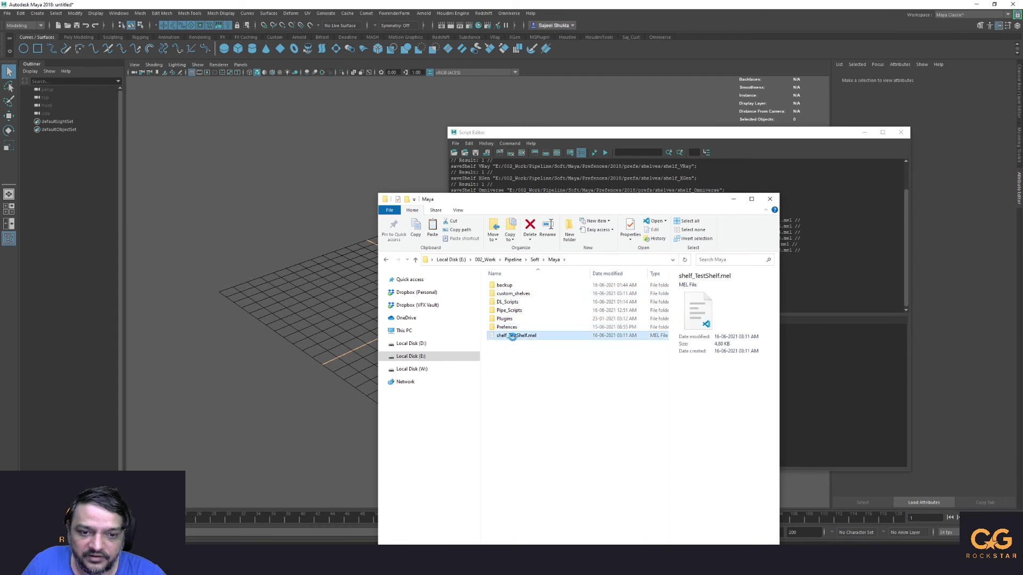
right_click(513, 337)
left_click(539, 288)
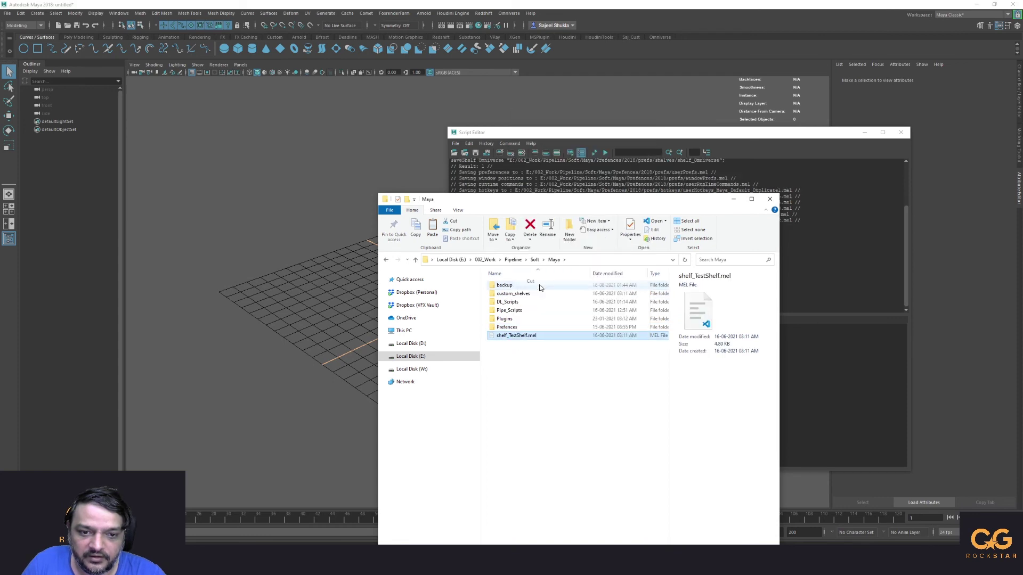
double_click(514, 294)
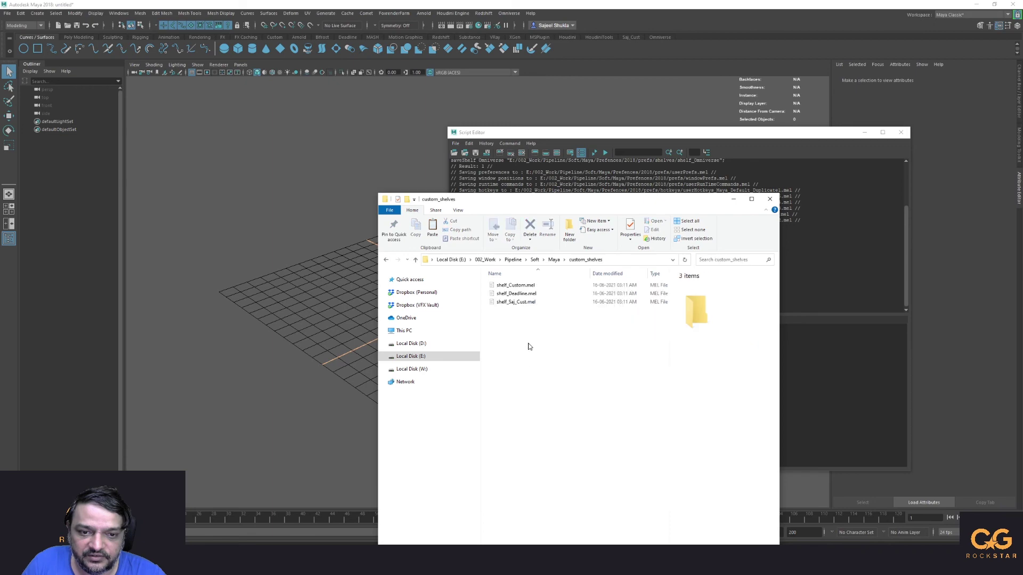
key("super+Home")
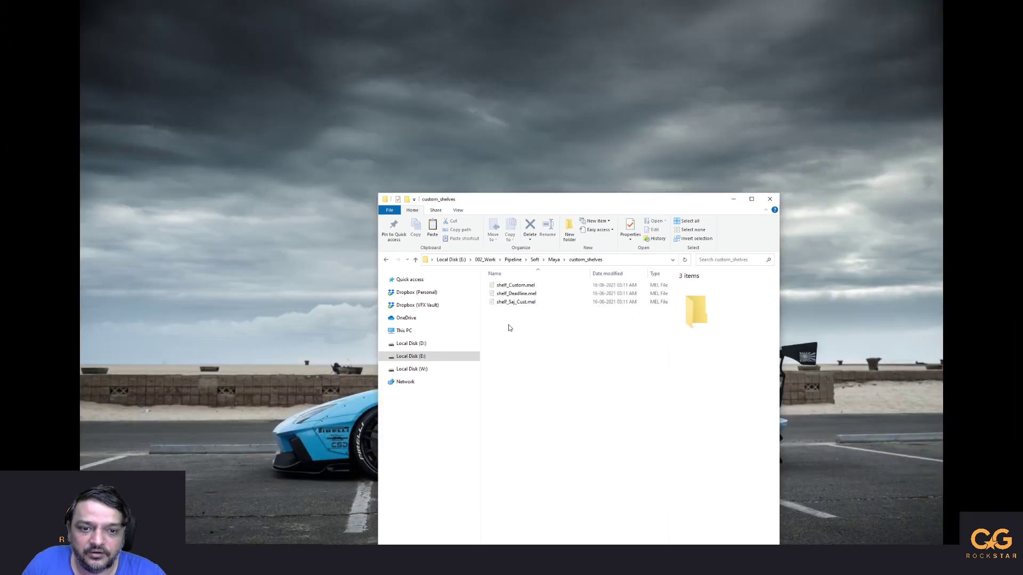
right_click(508, 327)
left_click(527, 382)
left_click(517, 439)
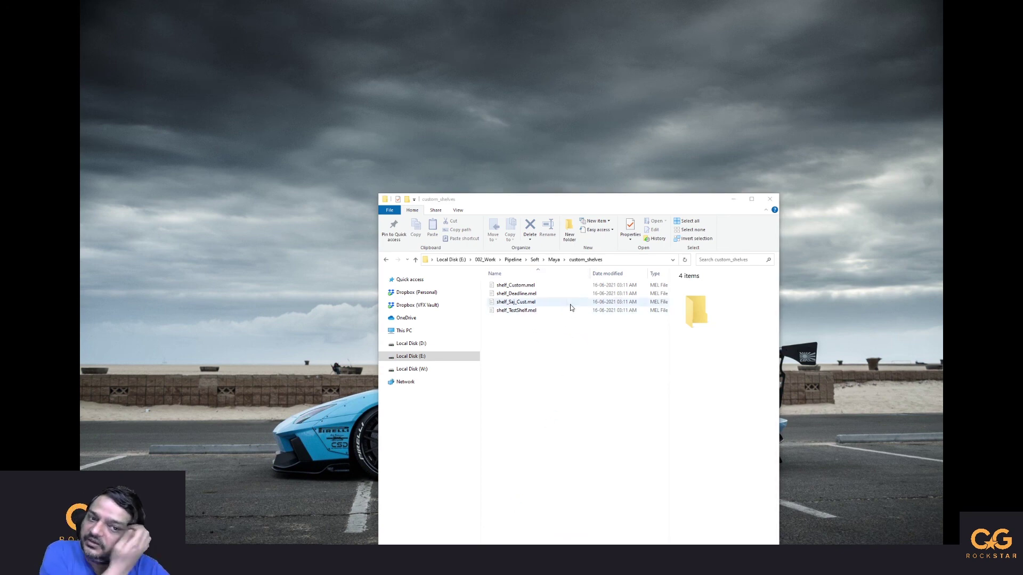
left_click(554, 259)
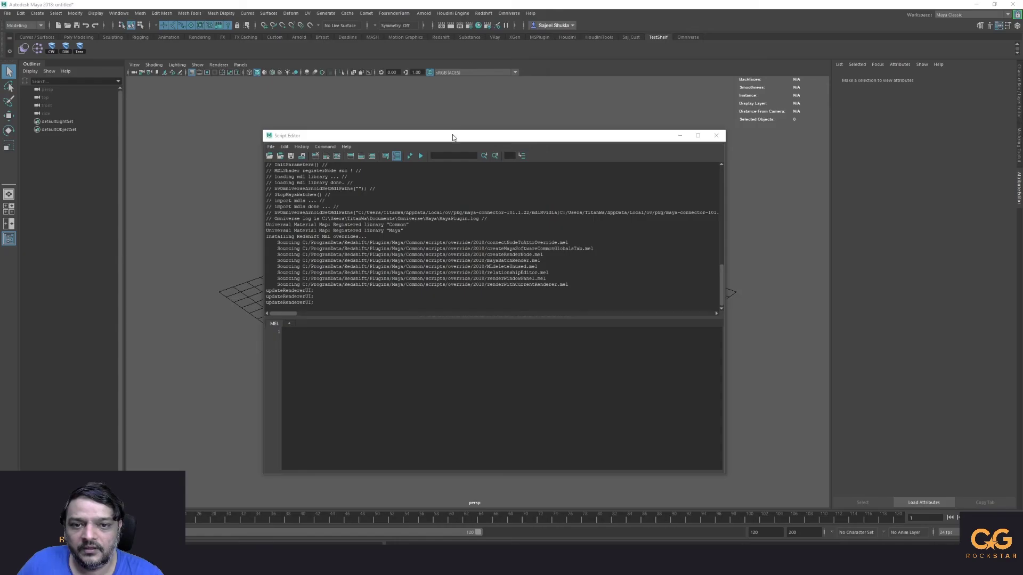
Step: Reposition Maya's Script Editor, switch to the browser, maximize it and look through the variables table of the Maya-Environment-Variables GitHub repository
mouse_move(454, 138)
left_mouse_down()
mouse_move(525, 122)
mouse_move(449, 154)
left_mouse_up()
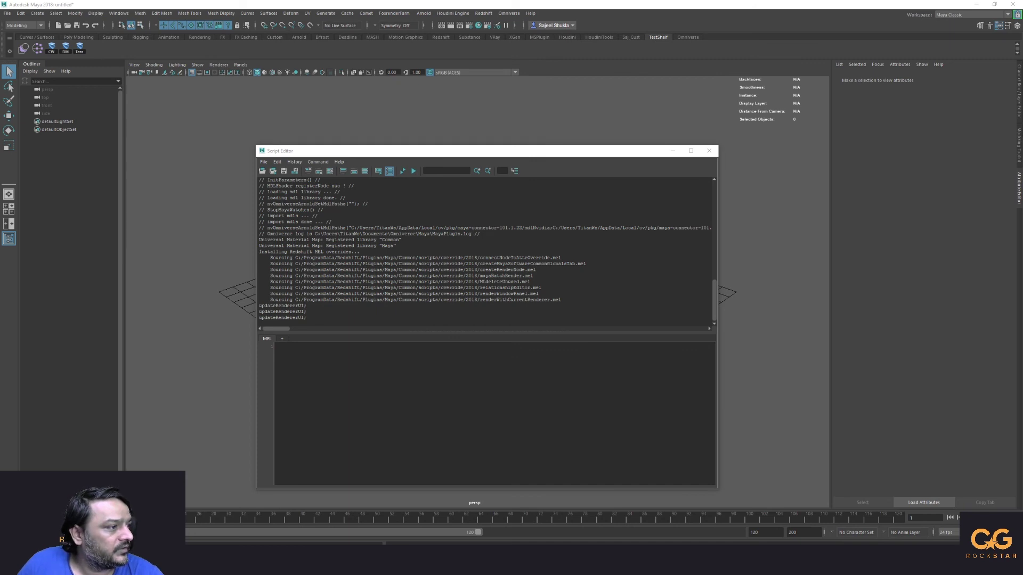
key("alt+Tab")
left_click_drag(206, 118, 200, 3)
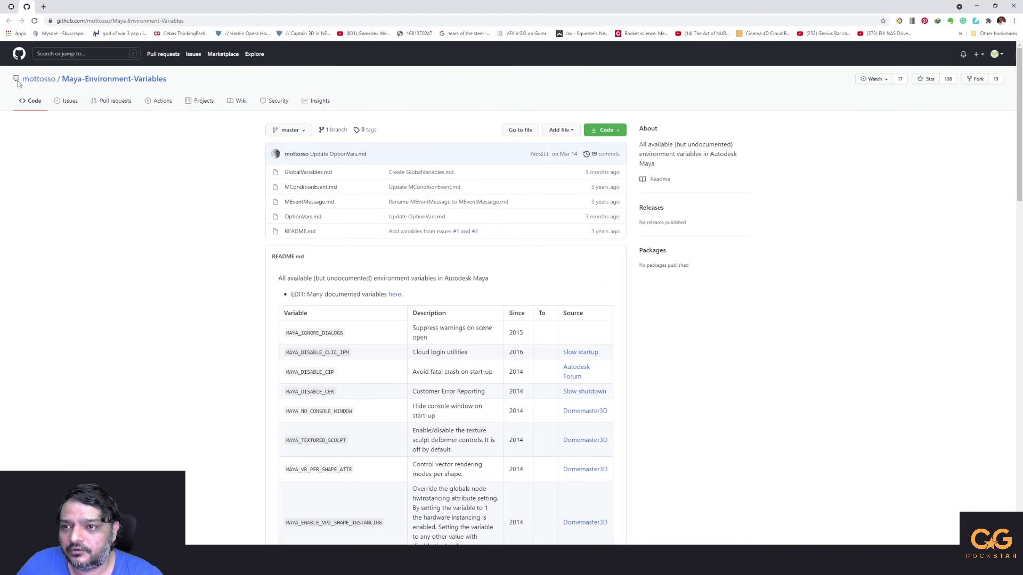
scroll(404, 256, "down", 3)
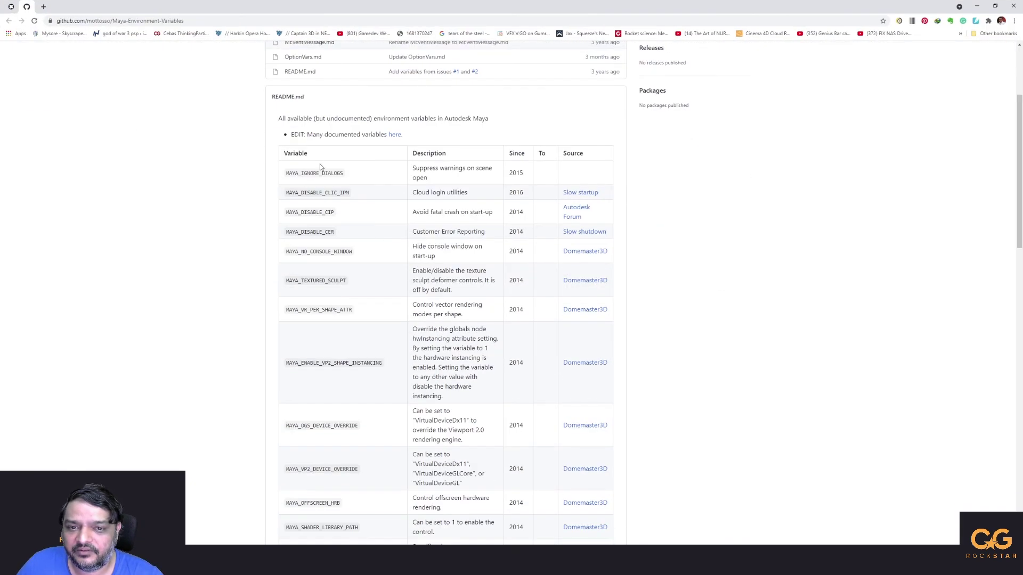
scroll(302, 193, "down", 15)
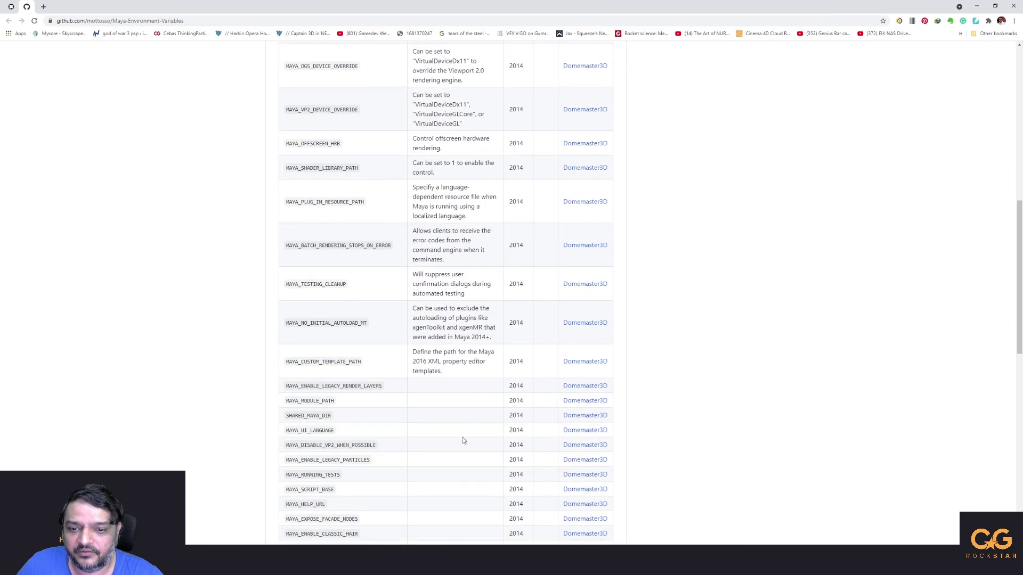
scroll(363, 273, "down", 6)
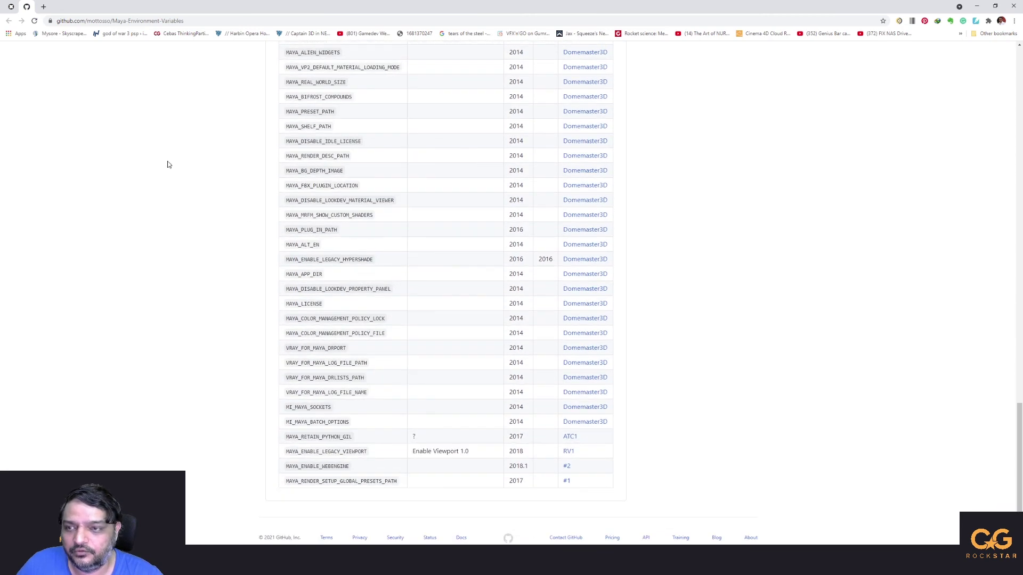
Step: Show the toxik.sk article on Maya.env configuration and highlight its list of Maya.env storage locations
left_click(13, 7)
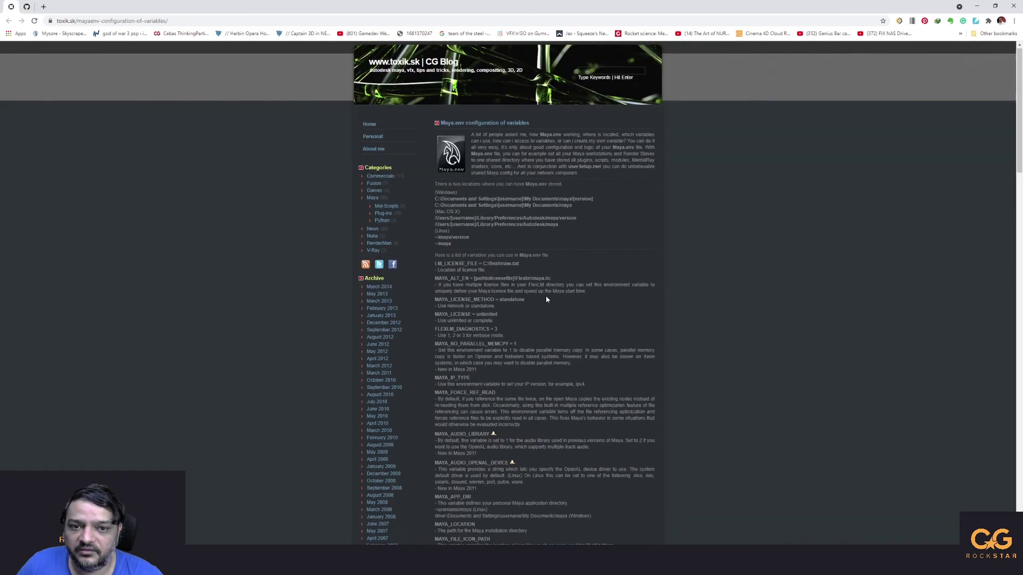
scroll(546, 296, "down", 3)
scroll(521, 241, "up", 3)
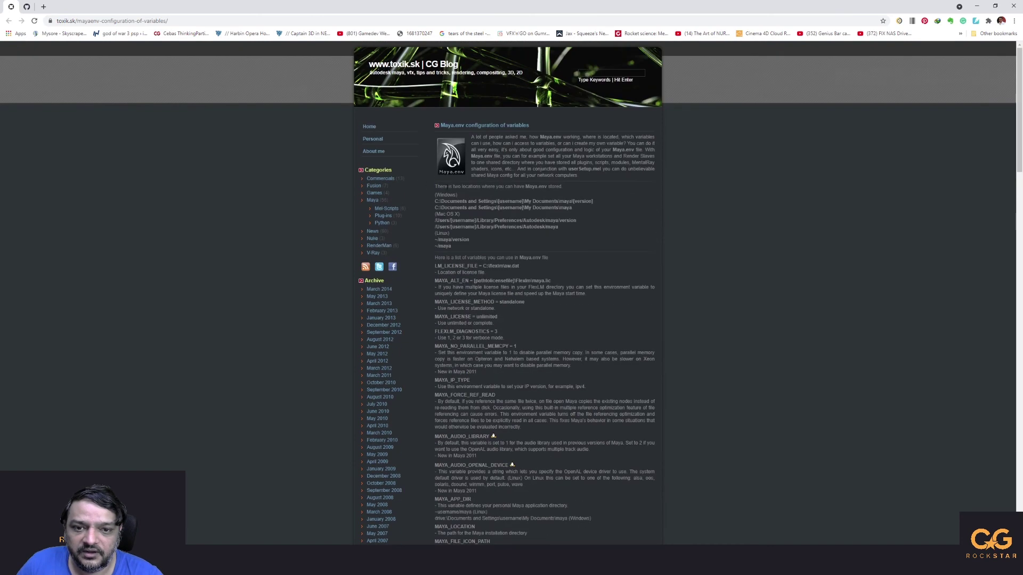
left_click_drag(436, 187, 476, 251)
Step: Find the example Maya.env file in the article and highlight its MY_PATH line and the variable lines below it
scroll(523, 451, "down", 20)
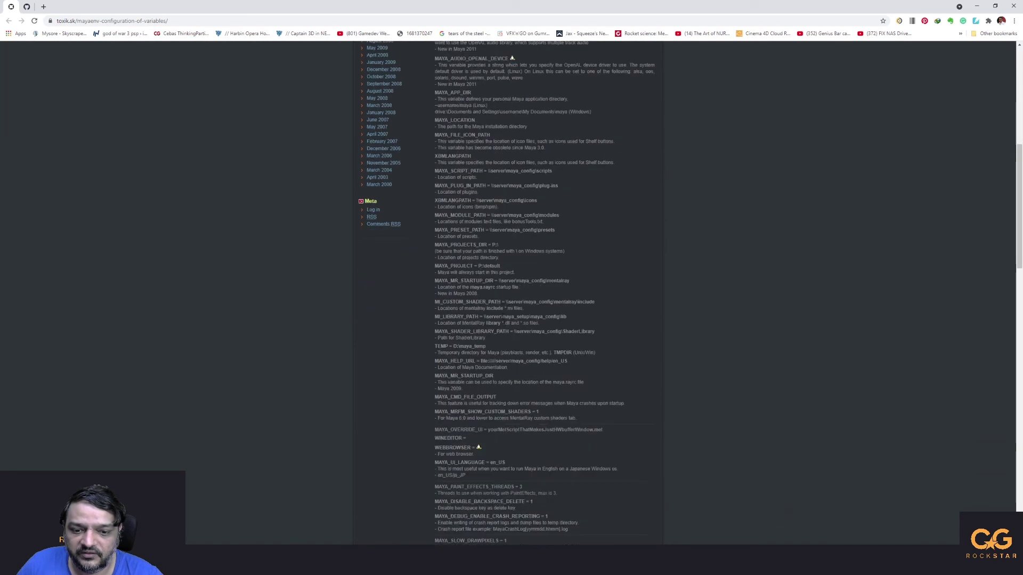
scroll(505, 328, "down", 7)
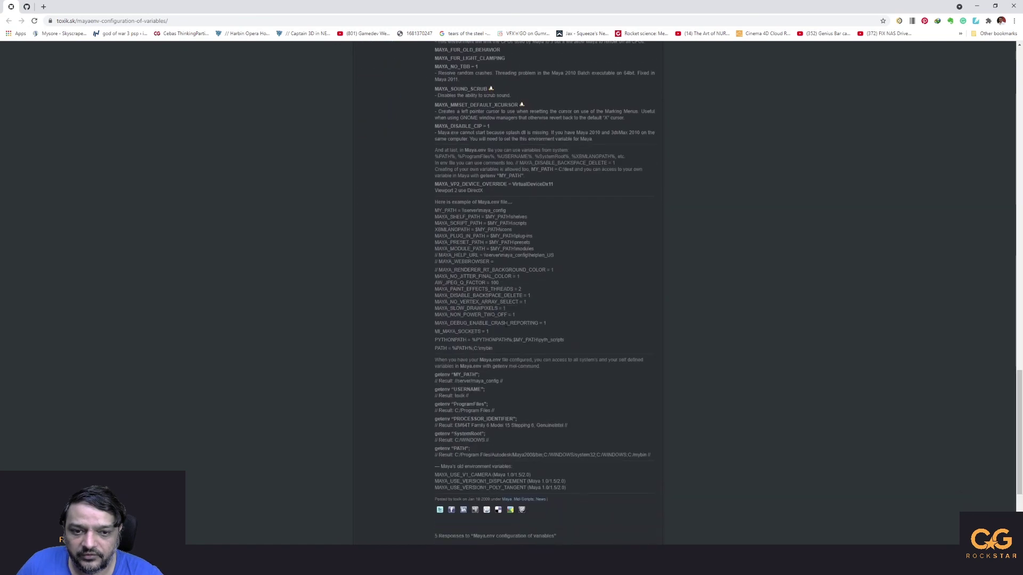
mouse_move(435, 211)
left_mouse_down()
mouse_move(517, 214)
mouse_move(524, 243)
mouse_move(514, 220)
left_mouse_up()
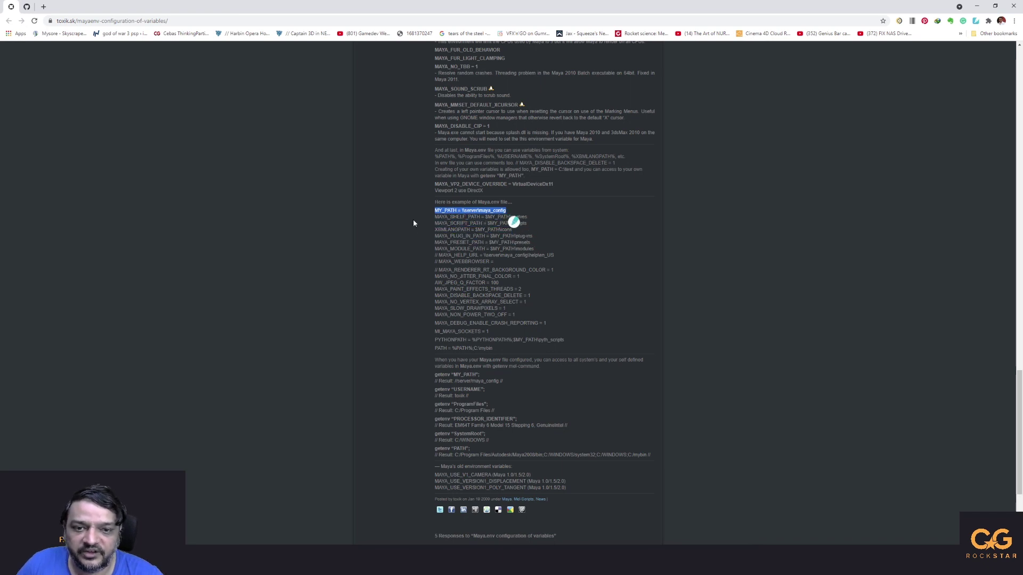
left_click_drag(502, 354, 444, 224)
Step: Go back to the variable descriptions and highlight MAYA_AUDIO_OPENAL_DEVICE, MAYA_AUDIO_LIBRARY and MAYA_FORCE_REF_READ in turn
scroll(437, 213, "up", 15)
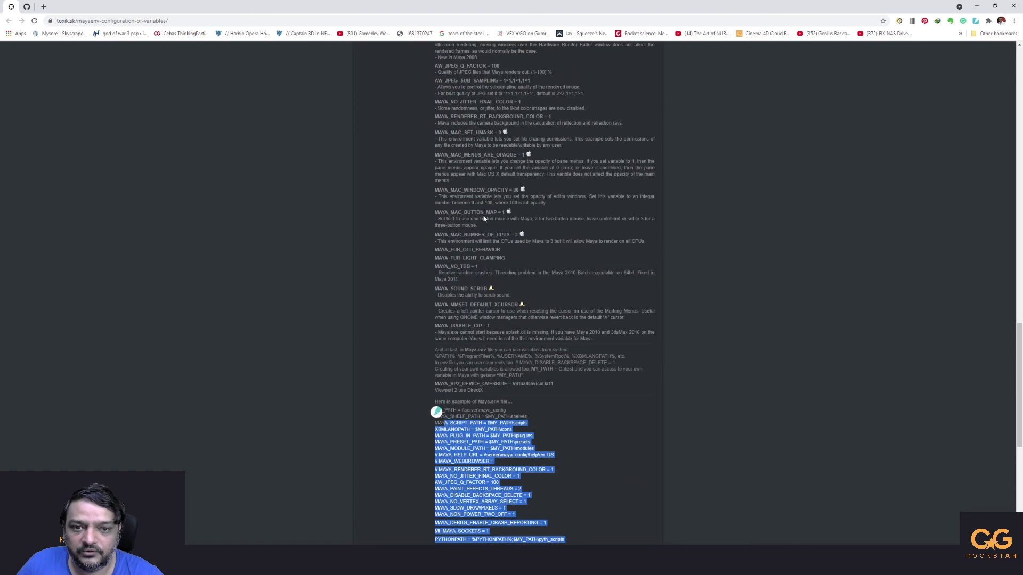
scroll(486, 229, "up", 10)
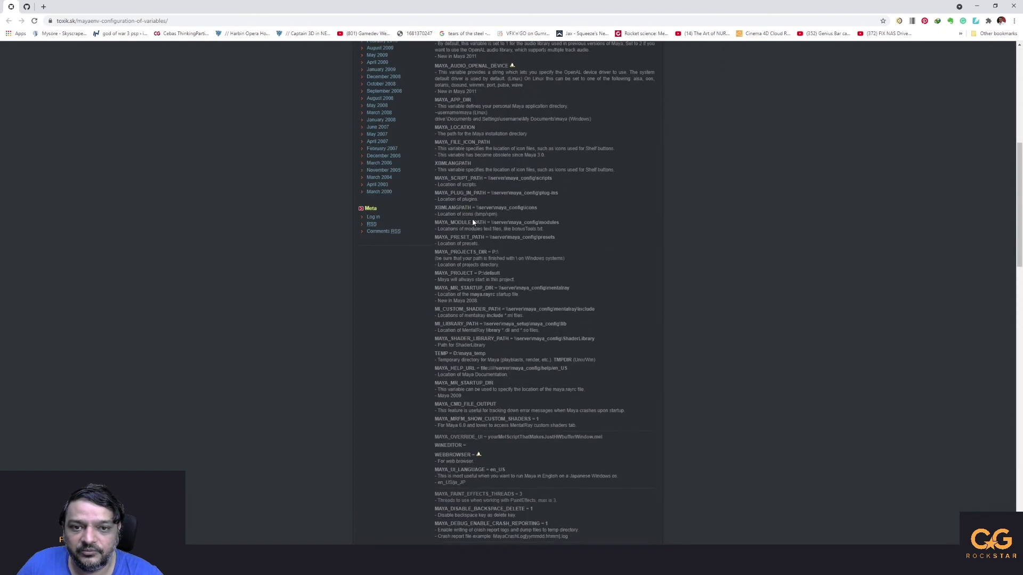
left_click_drag(435, 186, 509, 186)
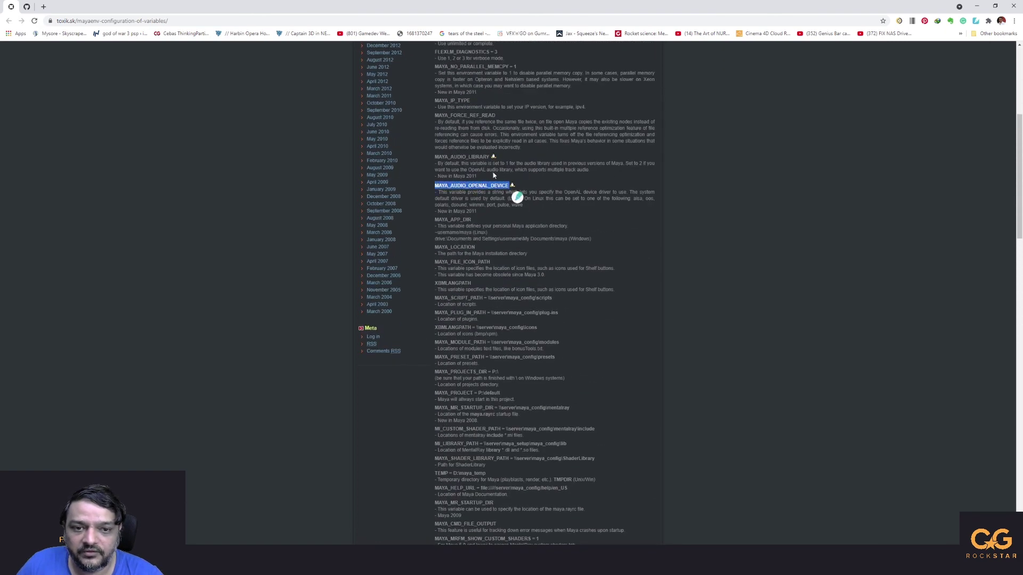
left_click_drag(438, 157, 486, 158)
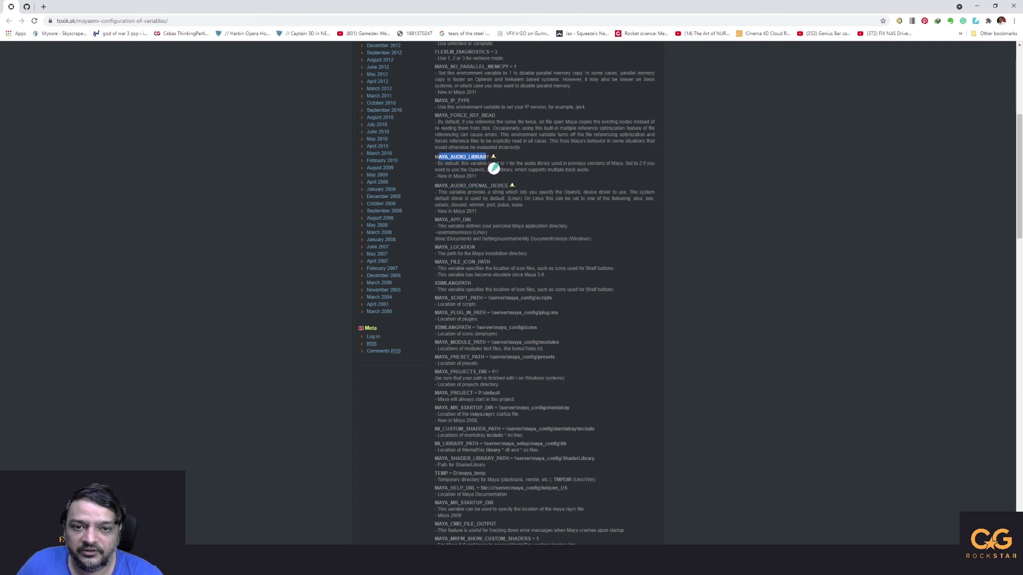
left_click_drag(438, 115, 503, 127)
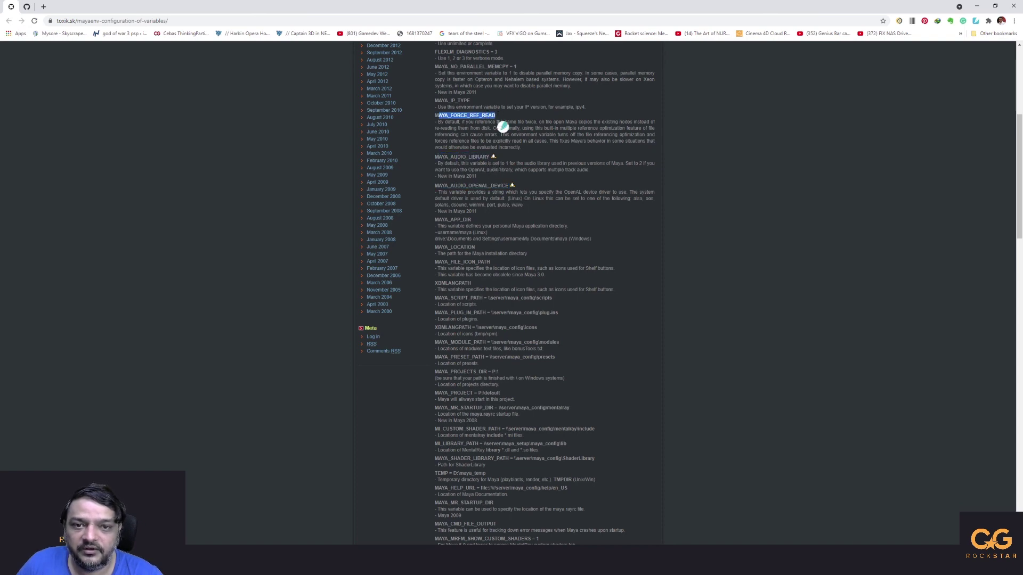